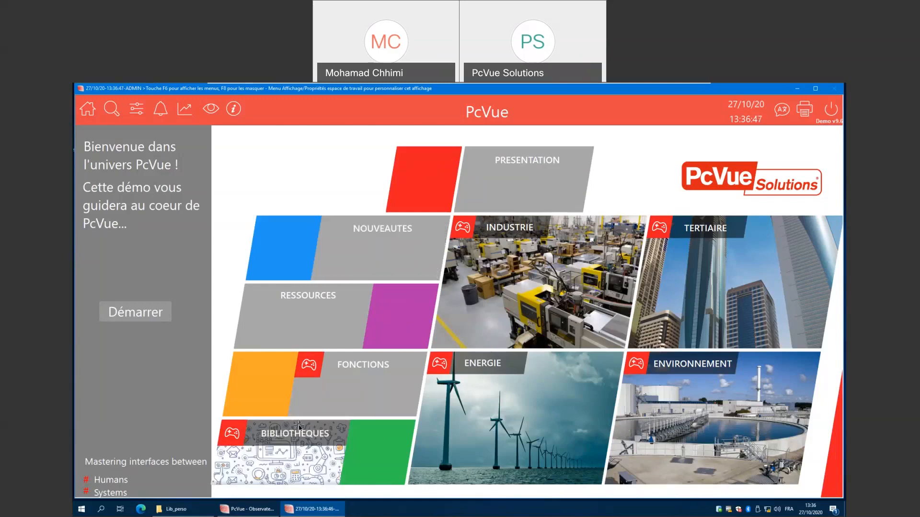
# Open the Bibliothèques section from the home screen and select its CVC library.
pyautogui.click(282, 463)
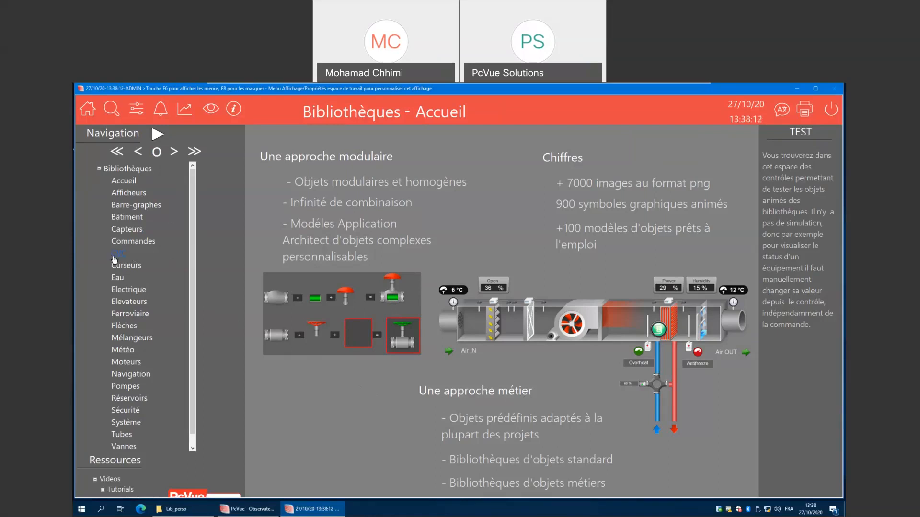
pyautogui.click(120, 259)
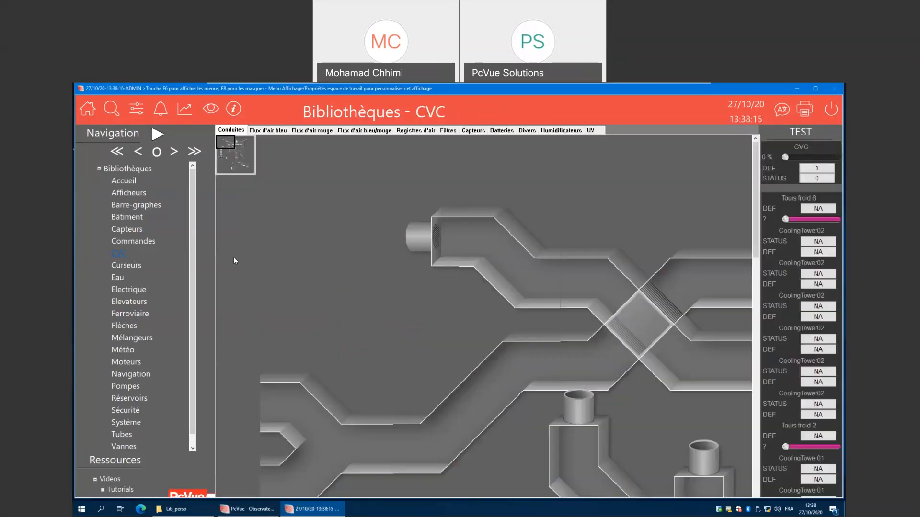
# Browse the CVC library's duct overview and the Flux d'air bleu, Flux d'air rouge, Flux d'air bleu/rouge and Registres d'air tabs.
pyautogui.moveTo(229, 142)
pyautogui.mouseDown()
pyautogui.moveTo(234, 157)
pyautogui.moveTo(261, 140)
pyautogui.mouseUp()
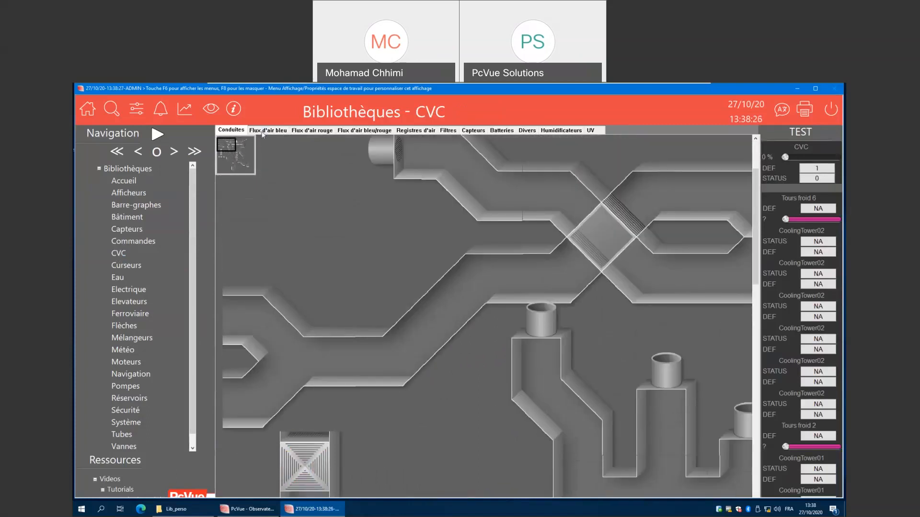
pyautogui.click(262, 132)
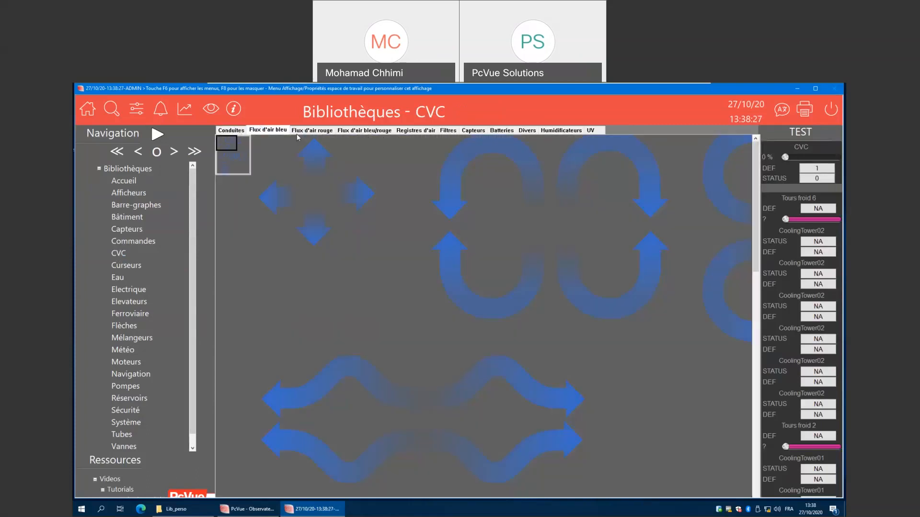
pyautogui.click(315, 135)
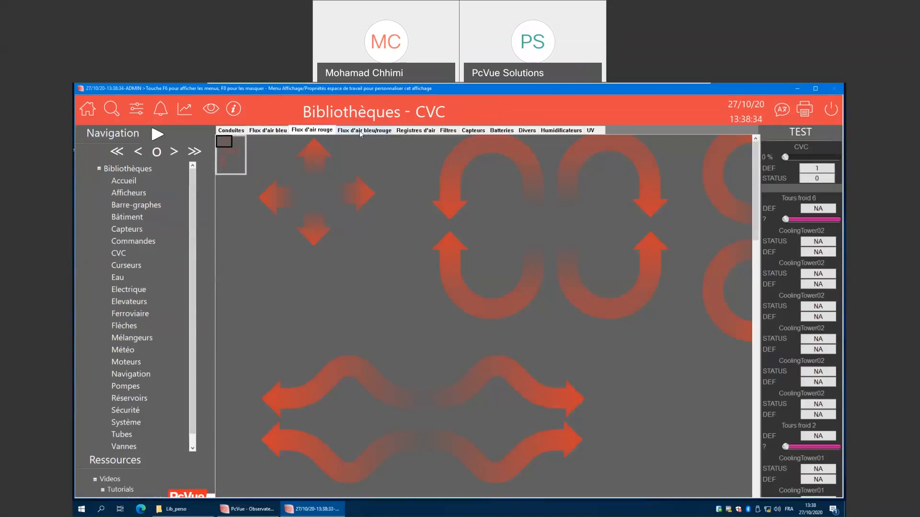
pyautogui.click(360, 133)
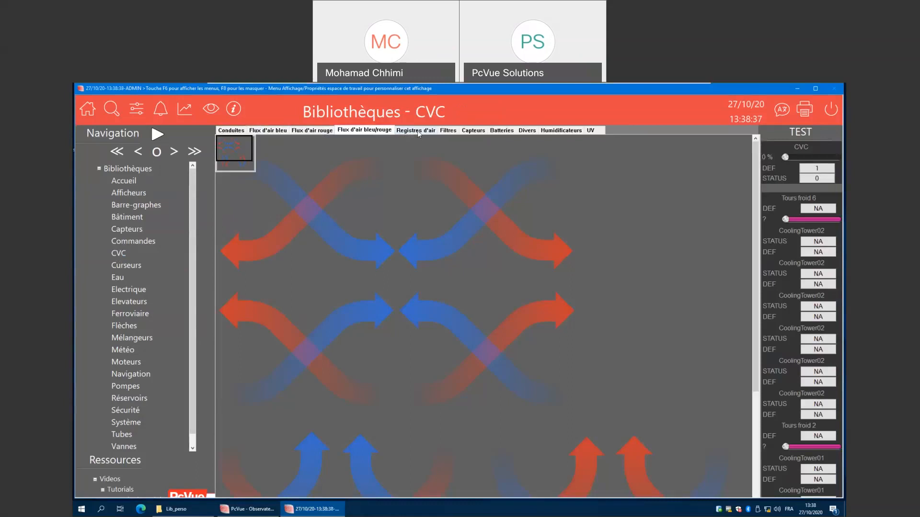
pyautogui.click(415, 131)
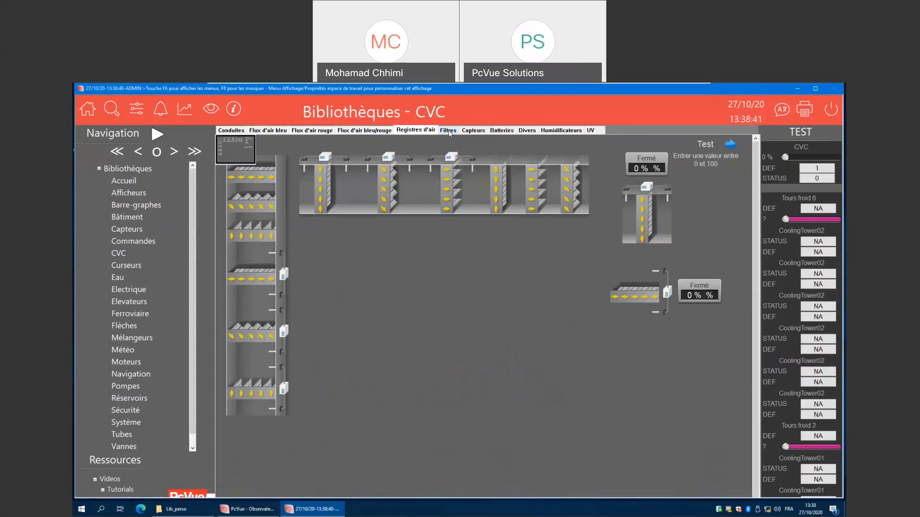
# Open the Navigation library and scroll through its premium navigation button collections.
pyautogui.click(124, 378)
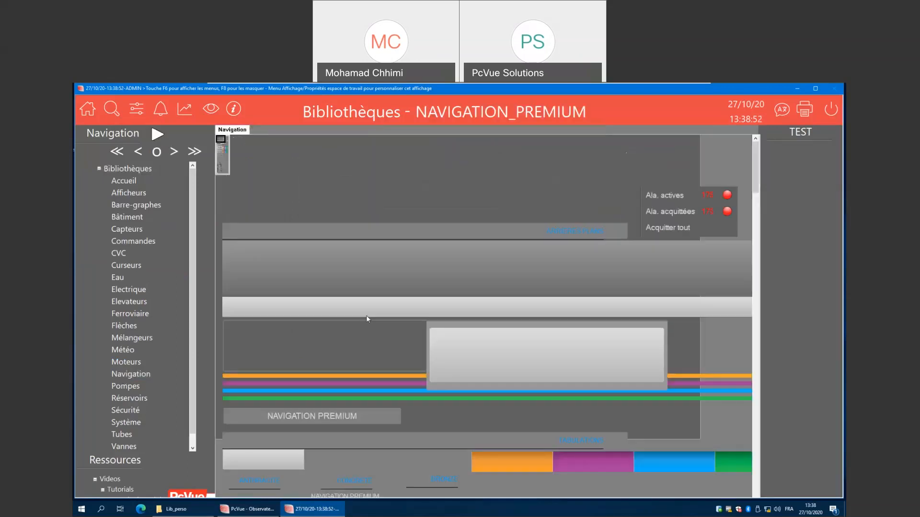
pyautogui.scroll(-3, 378, 301)
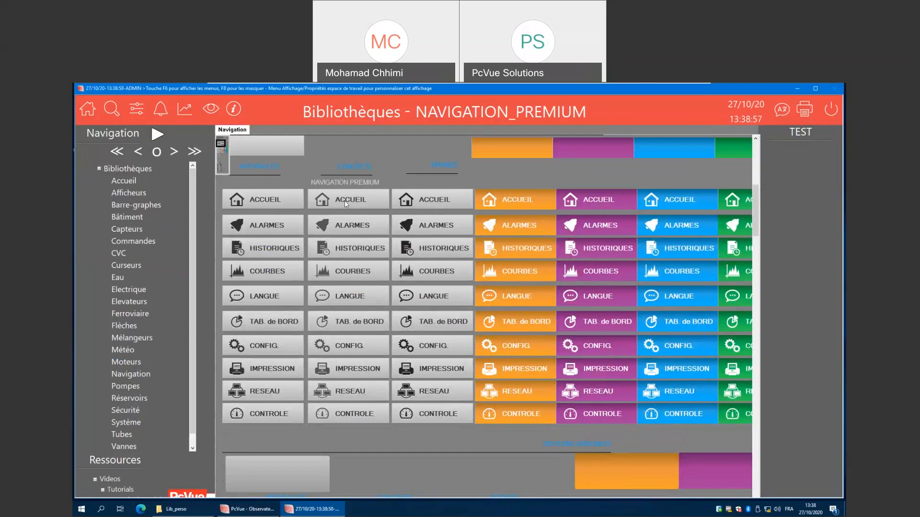
pyautogui.scroll(-3, 385, 311)
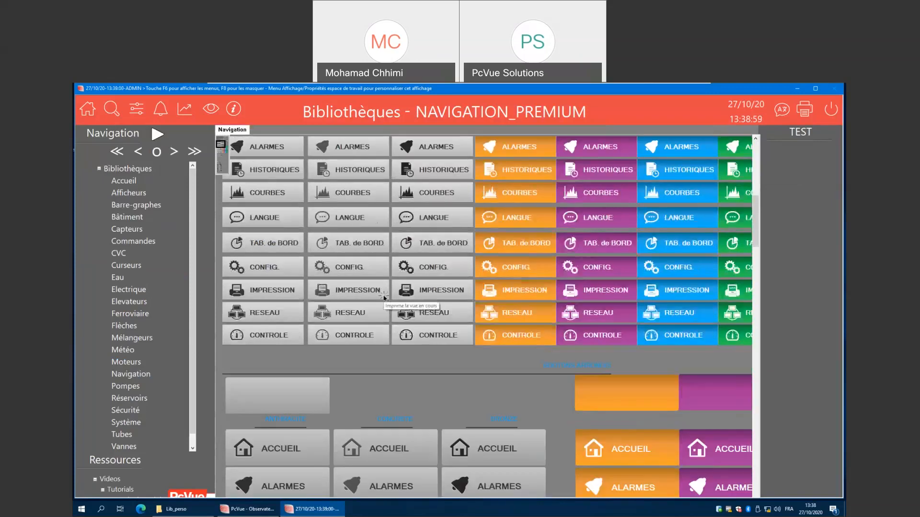
pyautogui.scroll(3, 384, 298)
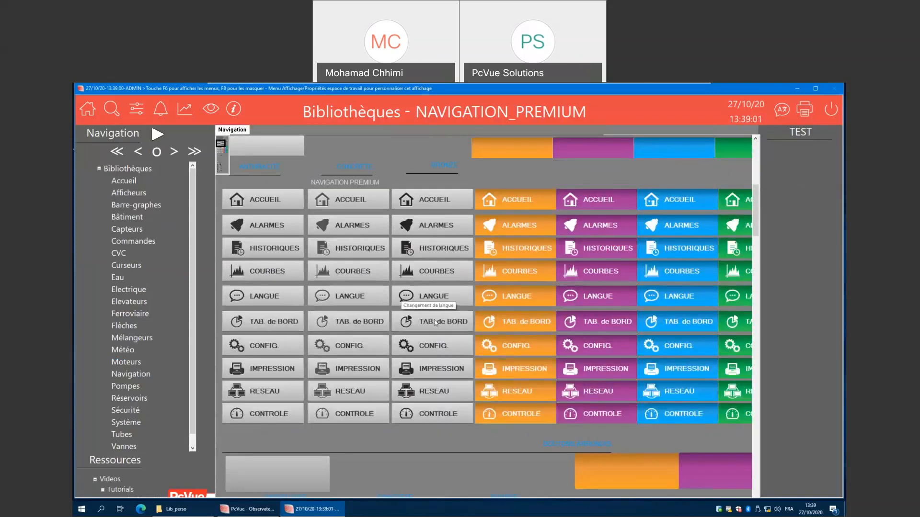
pyautogui.scroll(-6, 345, 285)
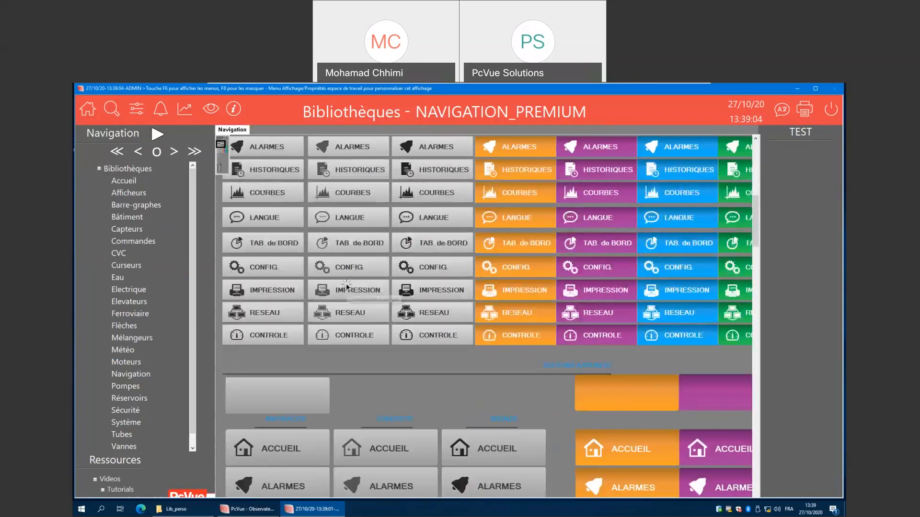
pyautogui.scroll(3, 345, 284)
pyautogui.scroll(-3, 346, 284)
pyautogui.scroll(3, 342, 263)
pyautogui.scroll(-3, 337, 245)
pyautogui.scroll(-20, 337, 245)
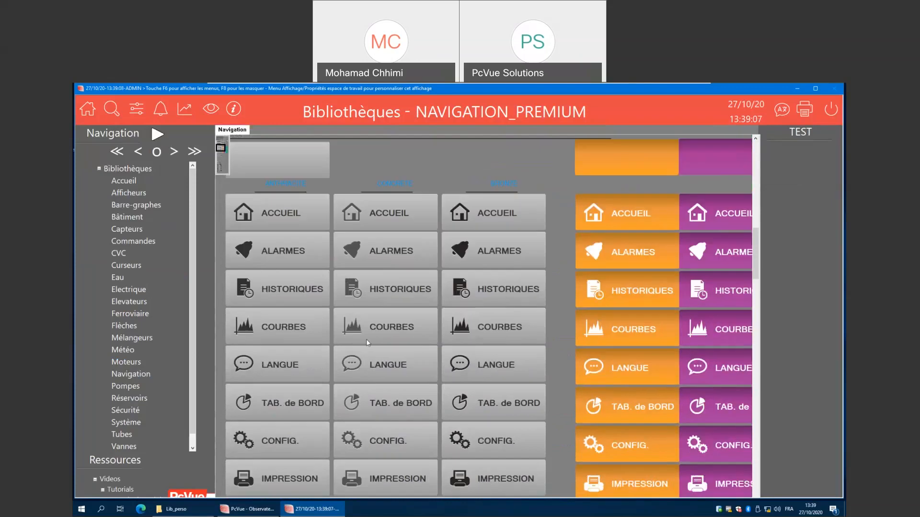
pyautogui.scroll(-20, 389, 334)
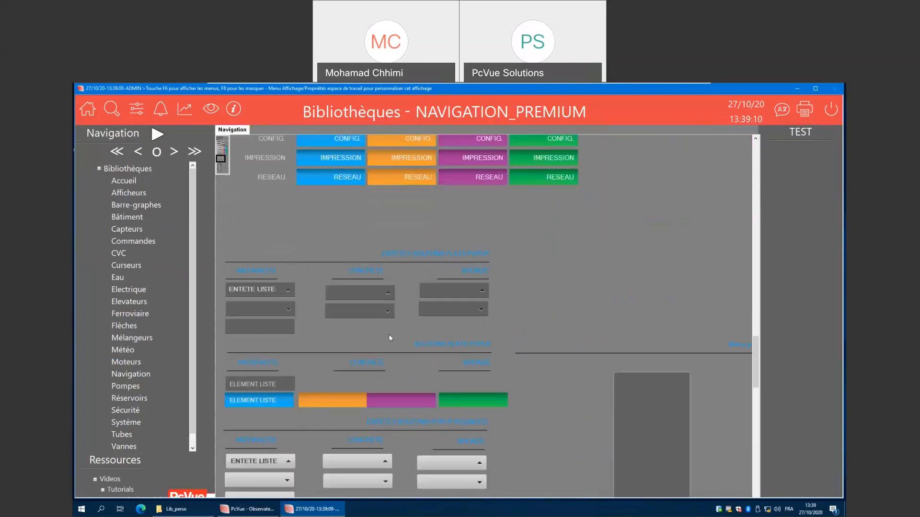
pyautogui.scroll(-8, 389, 334)
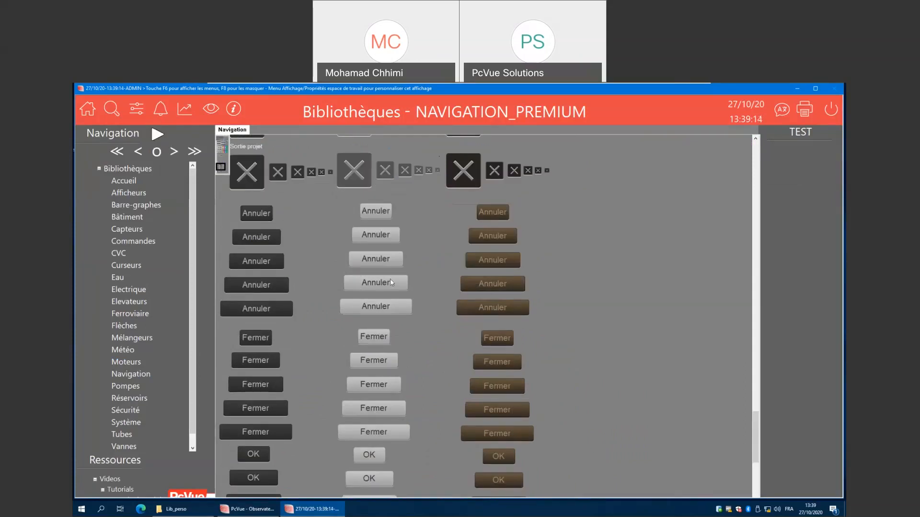
pyautogui.scroll(-3, 390, 279)
pyautogui.scroll(15, 381, 281)
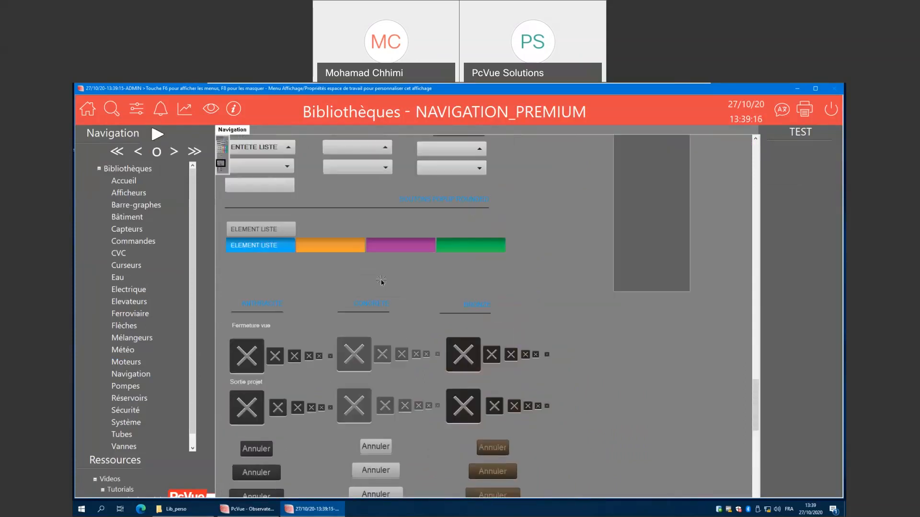
pyautogui.scroll(8, 380, 279)
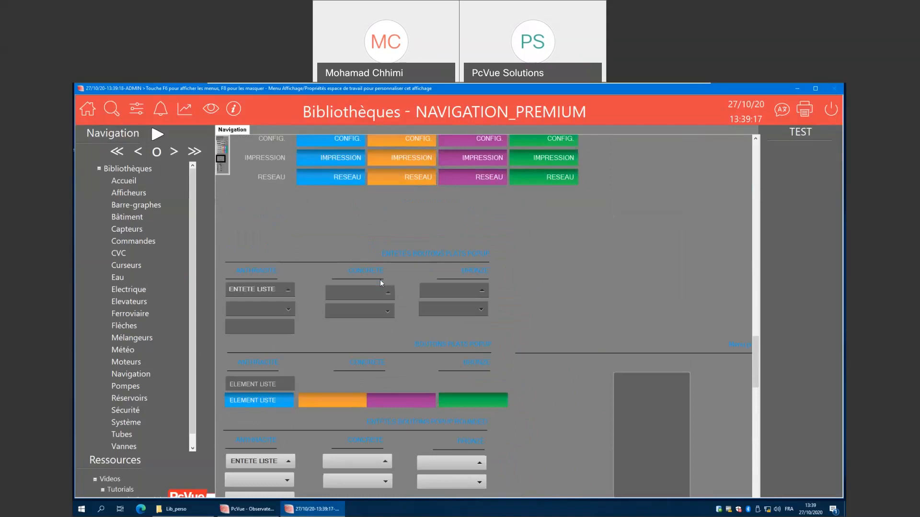
pyautogui.scroll(10, 381, 280)
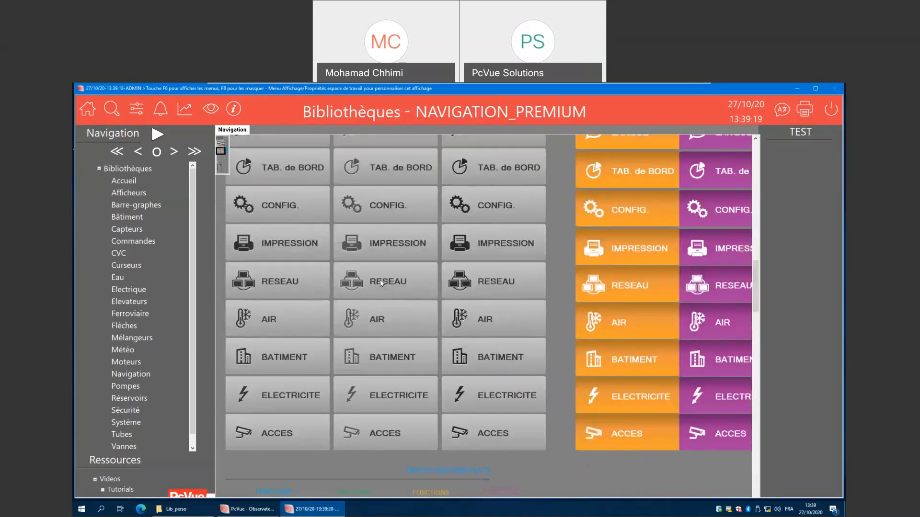
pyautogui.scroll(4, 379, 286)
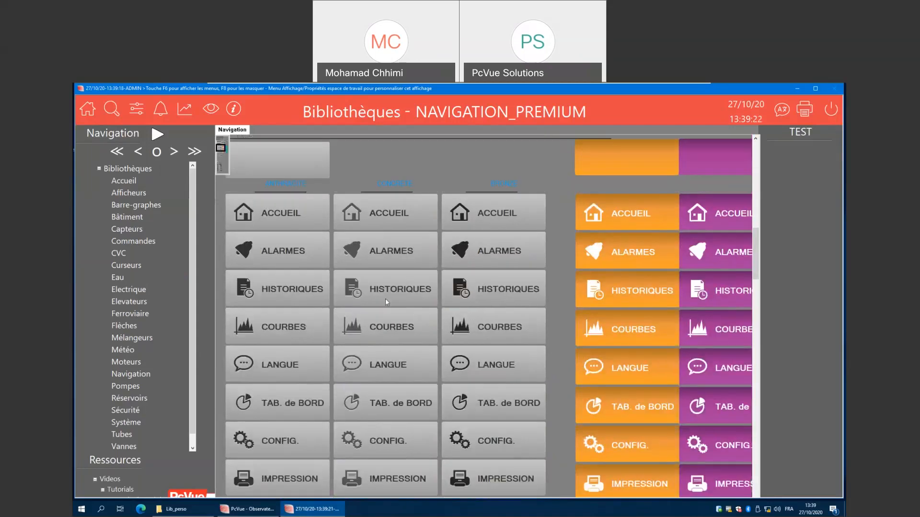
pyautogui.scroll(-2, 399, 317)
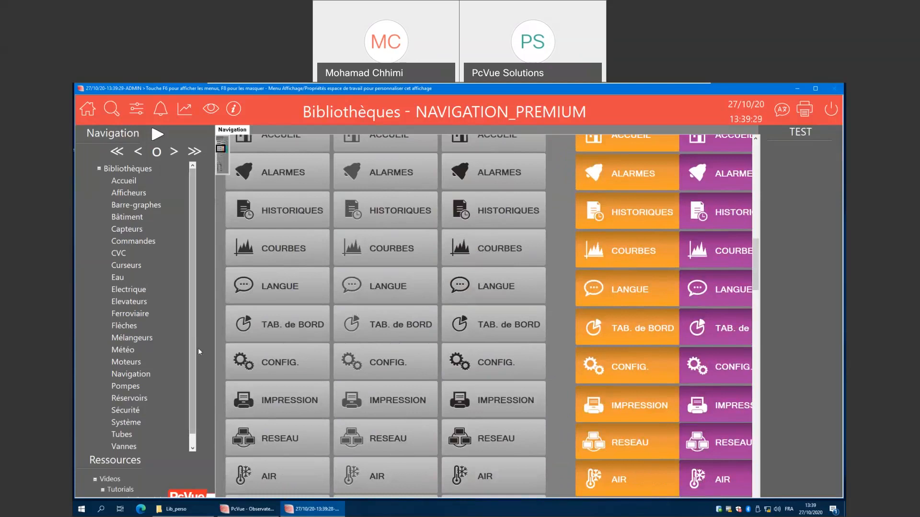
# Open the Vannes library and open the control popup of the green symbolic valve example.
pyautogui.click(125, 450)
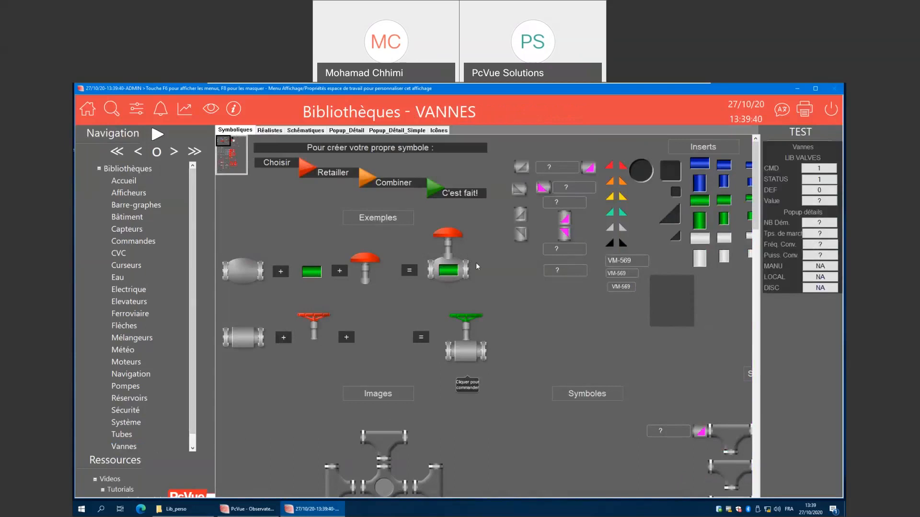
pyautogui.click(466, 352)
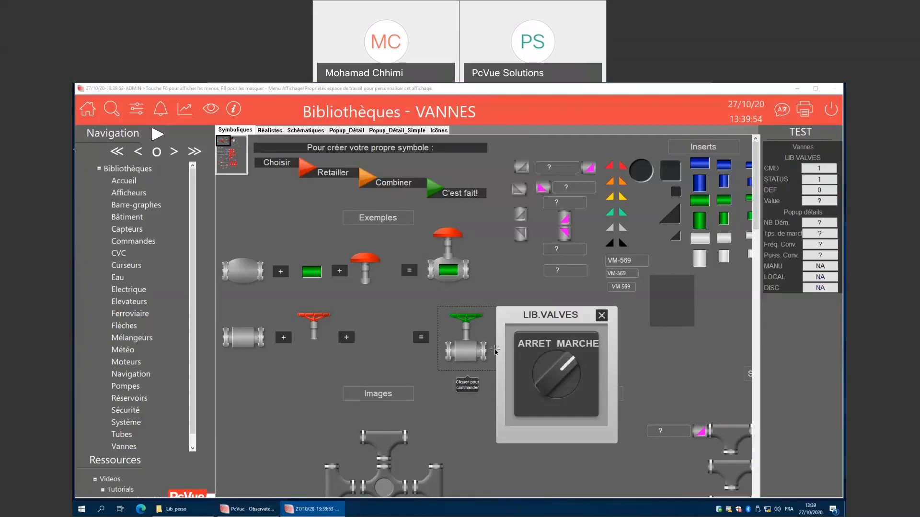
# Toggle the valve's ARRET MARCHE selector and its CMD test value.
pyautogui.click(563, 377)
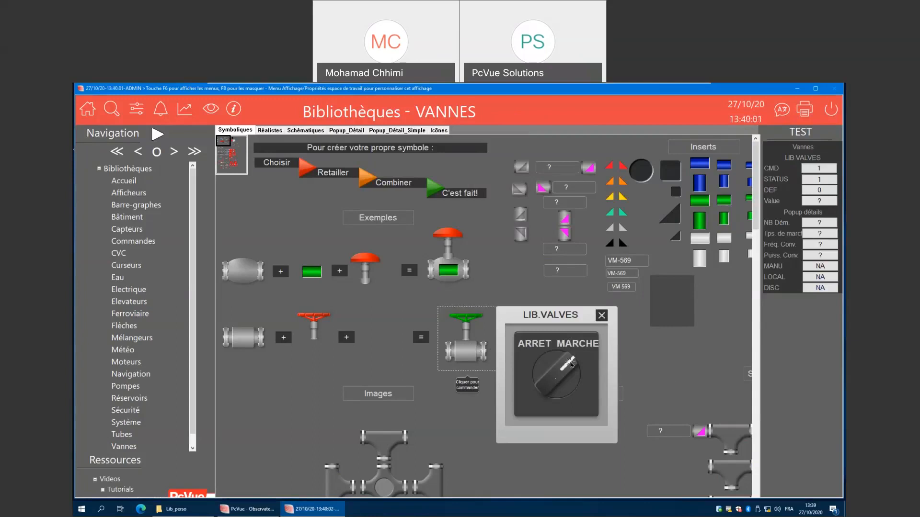
pyautogui.click(567, 377)
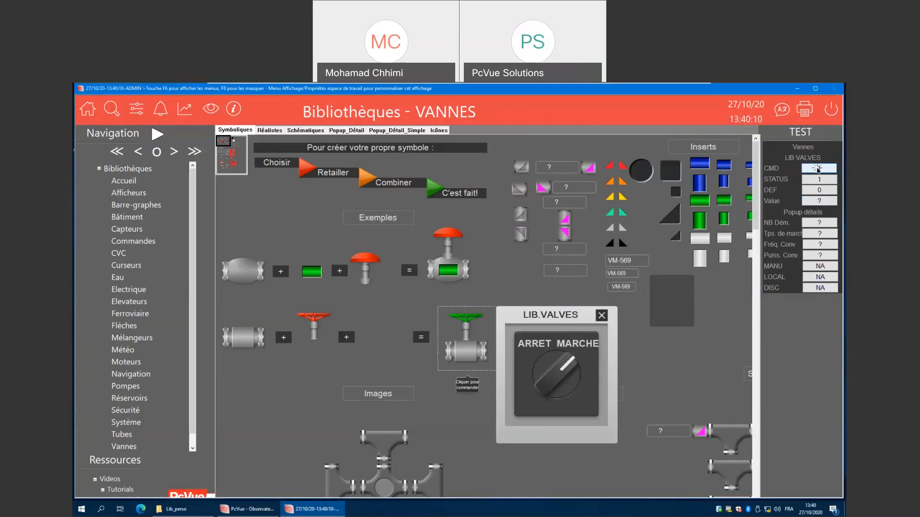
pyautogui.click(817, 169)
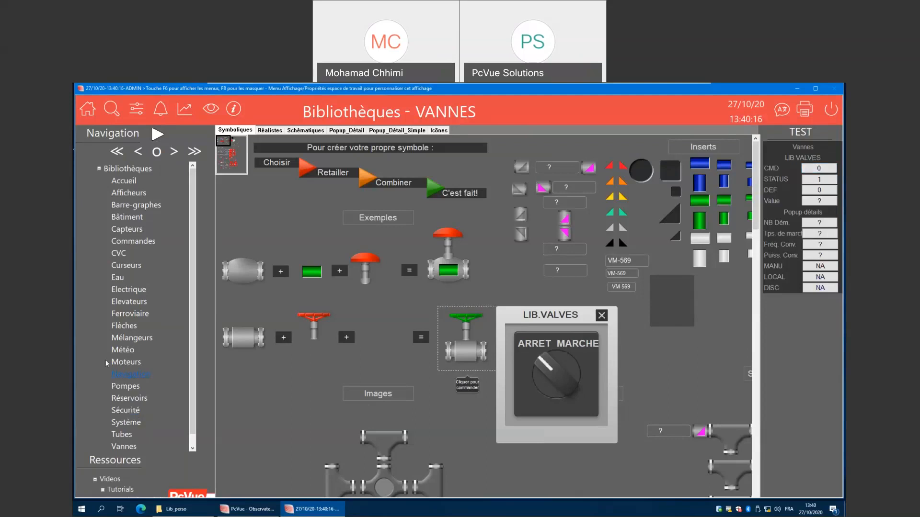
# Open the Pompes library and close its LIB.PUMPS control popup.
pyautogui.click(131, 392)
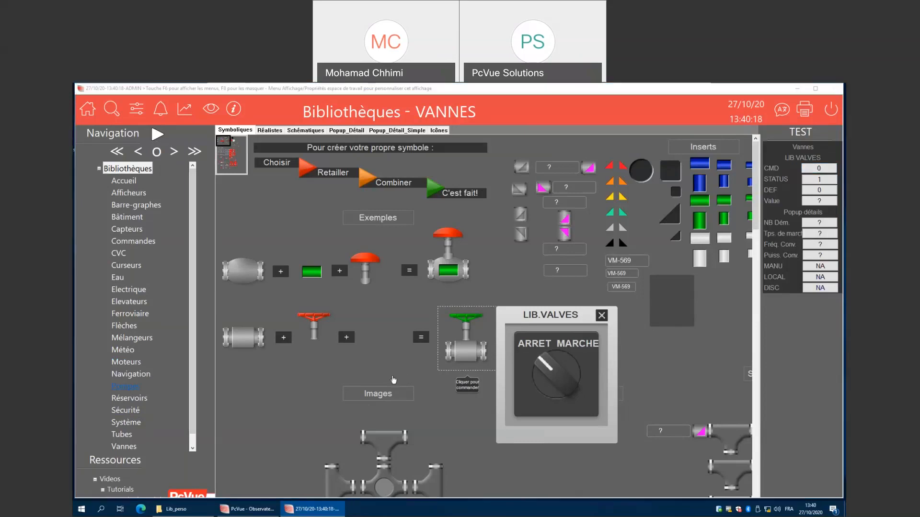
pyautogui.scroll(-1, 432, 359)
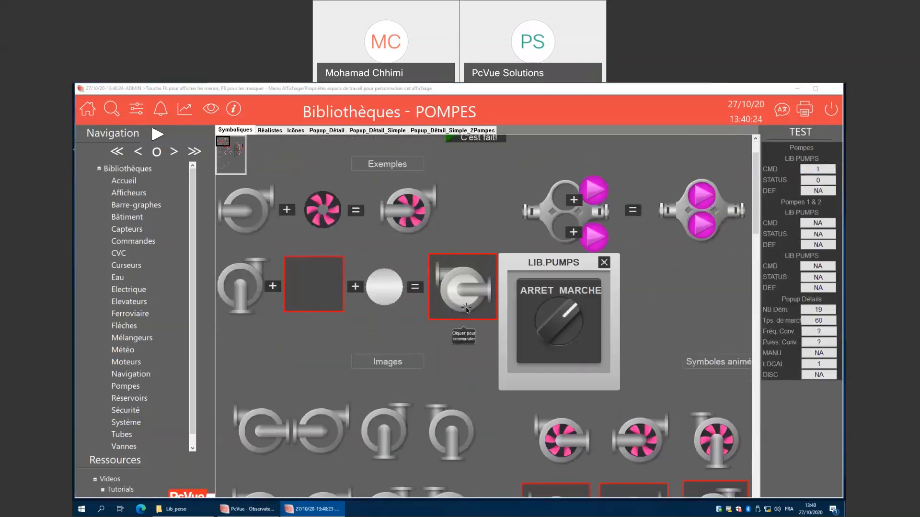
pyautogui.click(603, 262)
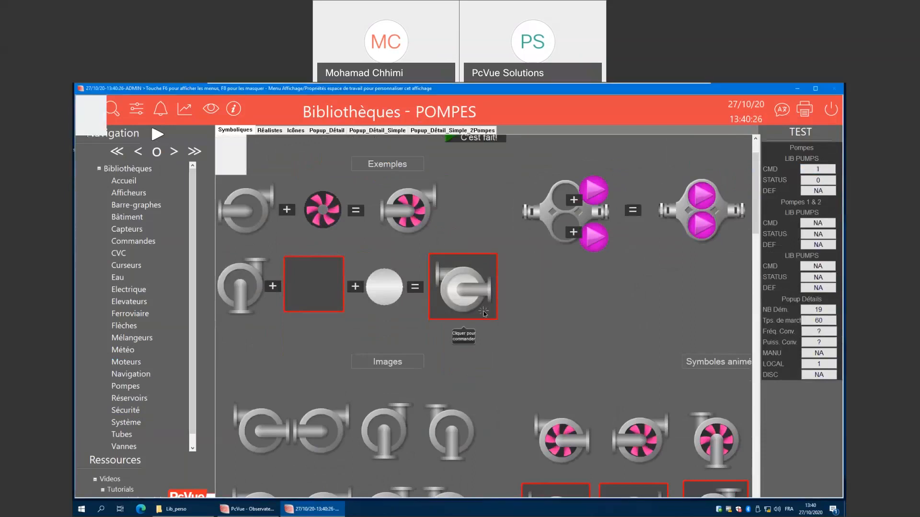
# Open the detail popup of the magenta pump symbol with its status indicator.
pyautogui.scroll(-3, 526, 406)
pyautogui.scroll(-1, 526, 406)
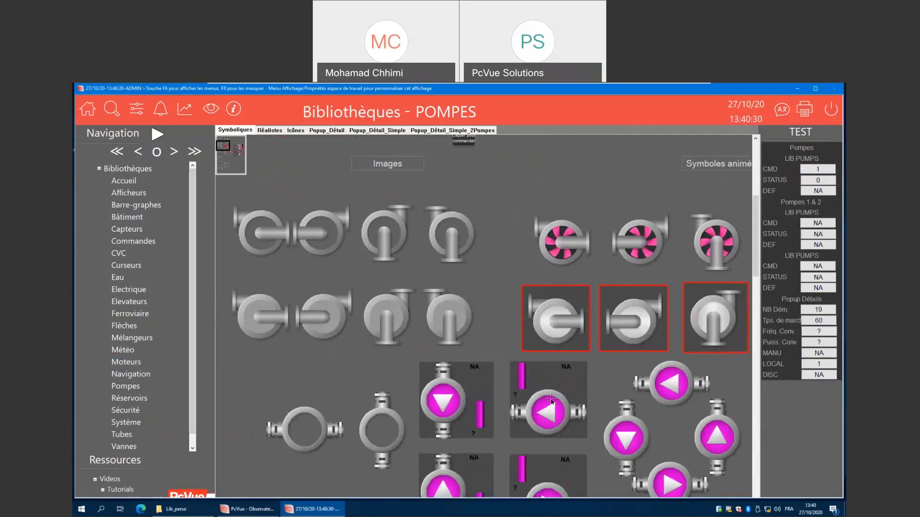
pyautogui.scroll(-1, 545, 423)
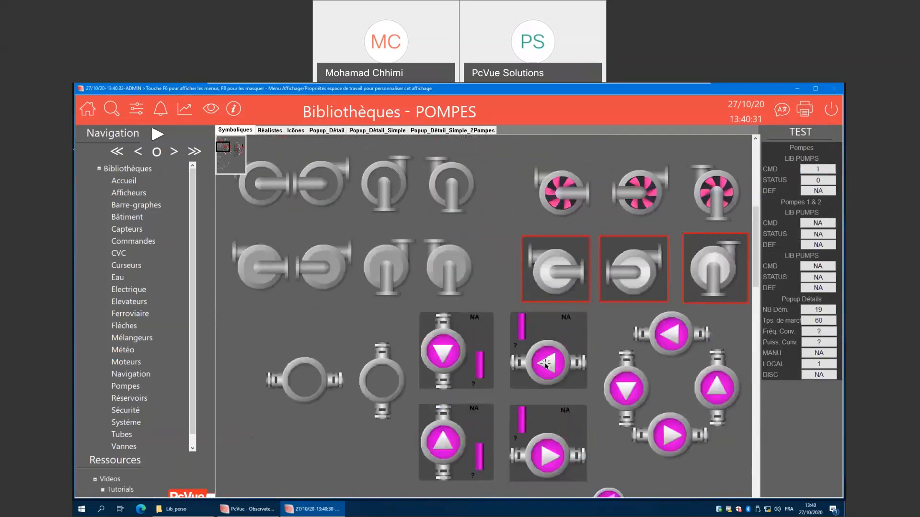
pyautogui.click(546, 367)
pyautogui.scroll(-1, 476, 360)
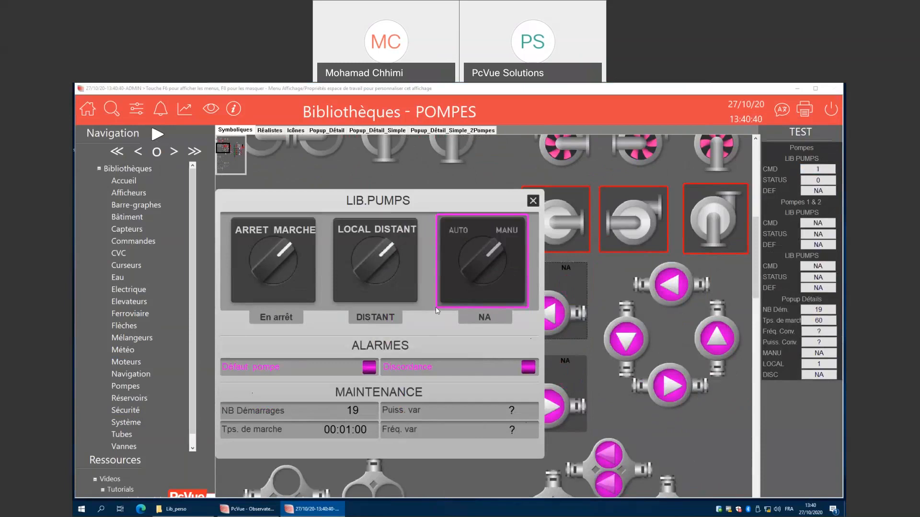
# Set the pump's AUTO MANU selector to MANU, toggle its LOCAL DISTANT selector, and close the popup.
pyautogui.click(481, 265)
pyautogui.click(464, 265)
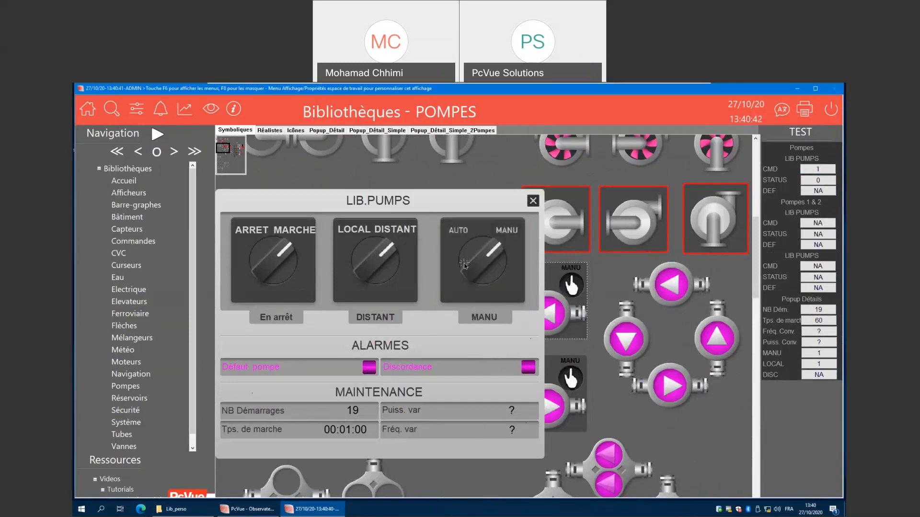
pyautogui.click(378, 263)
pyautogui.click(379, 265)
pyautogui.click(533, 201)
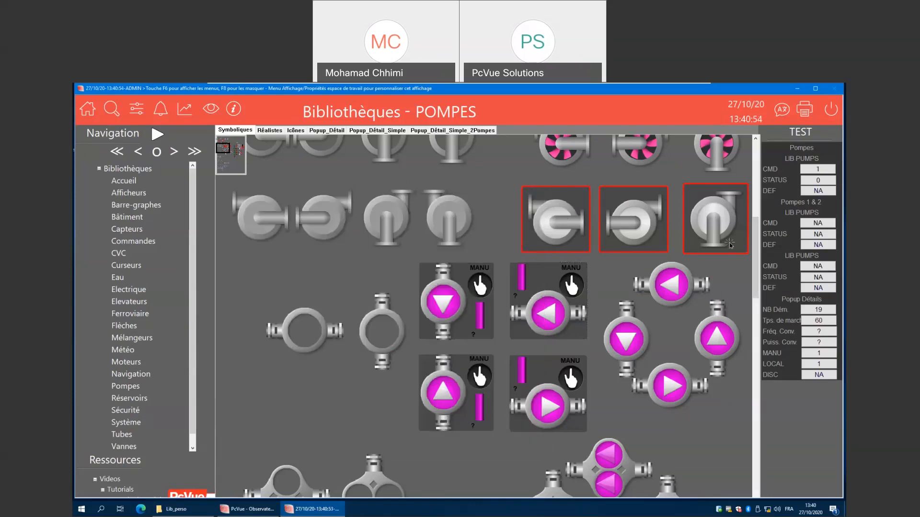
pyautogui.click(137, 301)
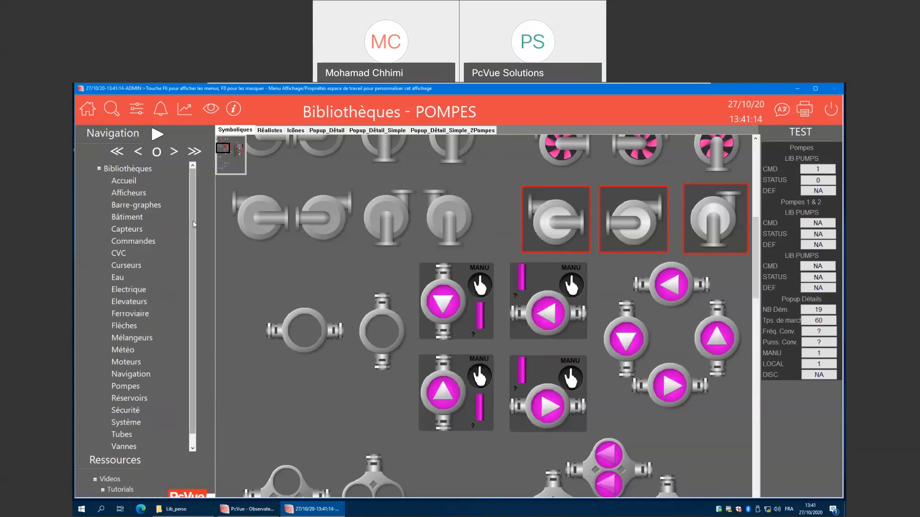
pyautogui.moveTo(191, 236); pyautogui.dragTo(194, 218)
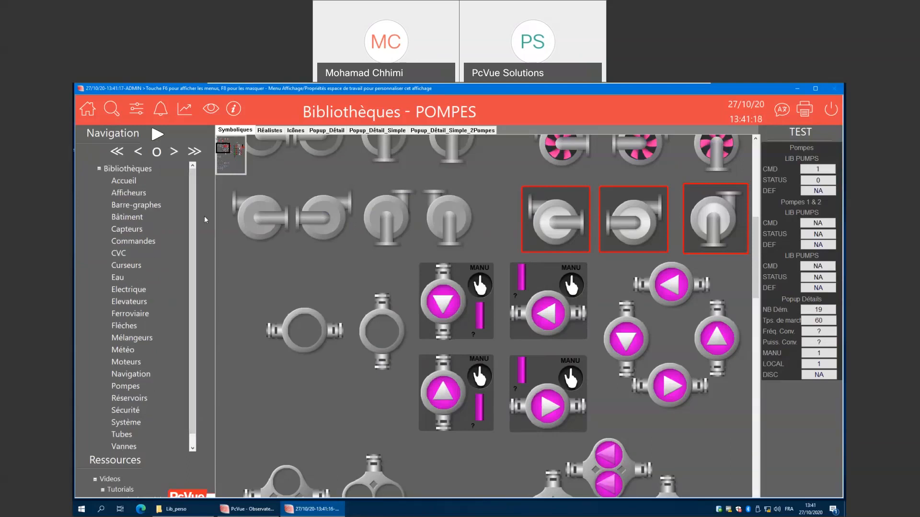
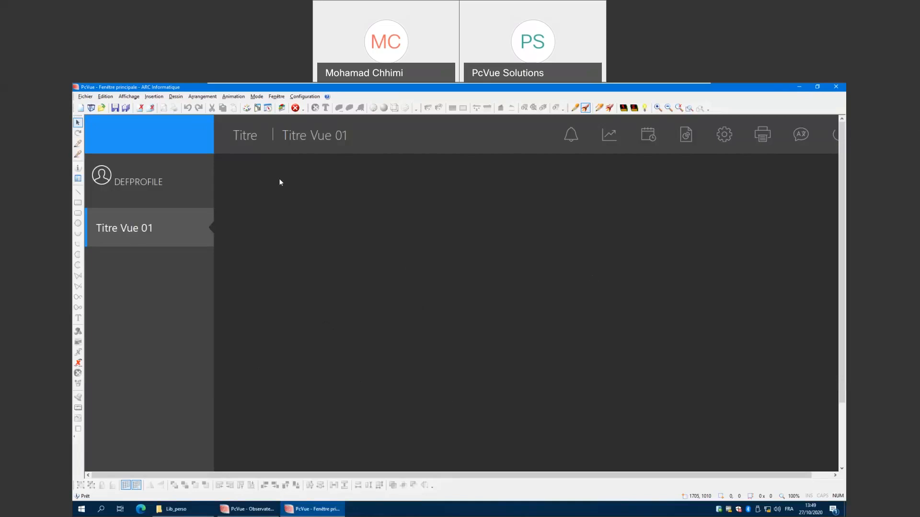
# Open the Application Explorer and expand Bibliothèques and its local libraries.
pyautogui.click(307, 98)
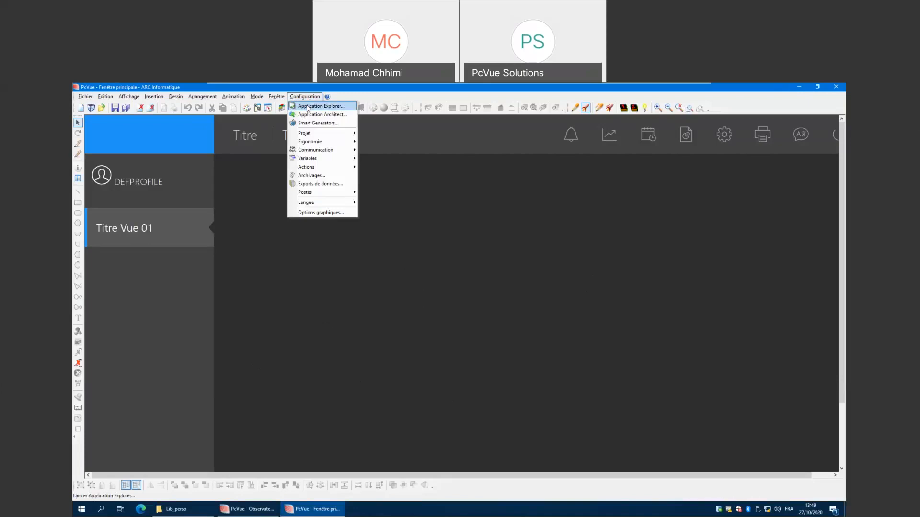
pyautogui.click(308, 107)
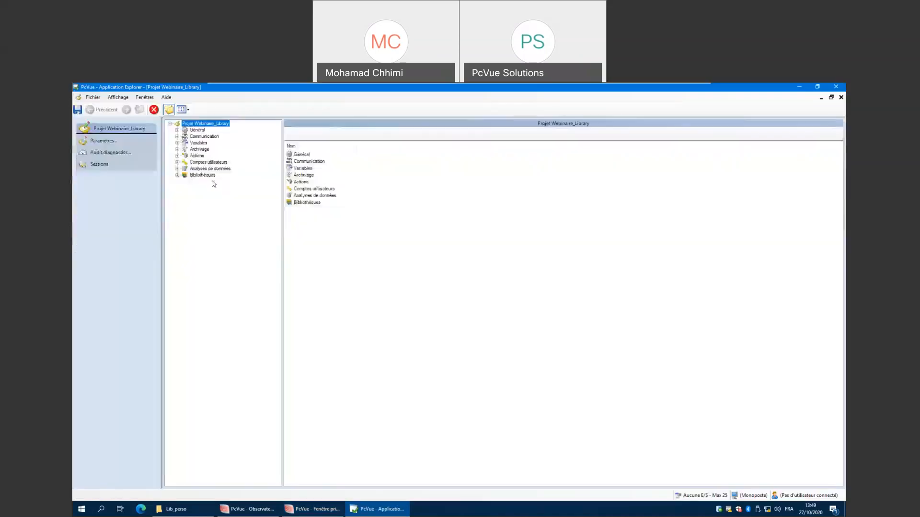
pyautogui.click(177, 175)
pyautogui.click(186, 182)
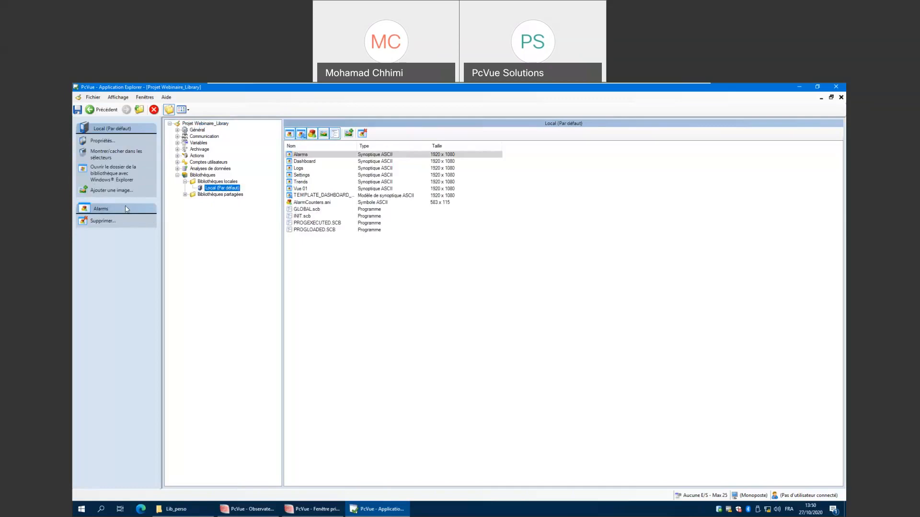
# Open the default local library's folder in Windows Explorer and select its 3D, B, P, S, SCR, W and WT subfolders.
pyautogui.click(109, 176)
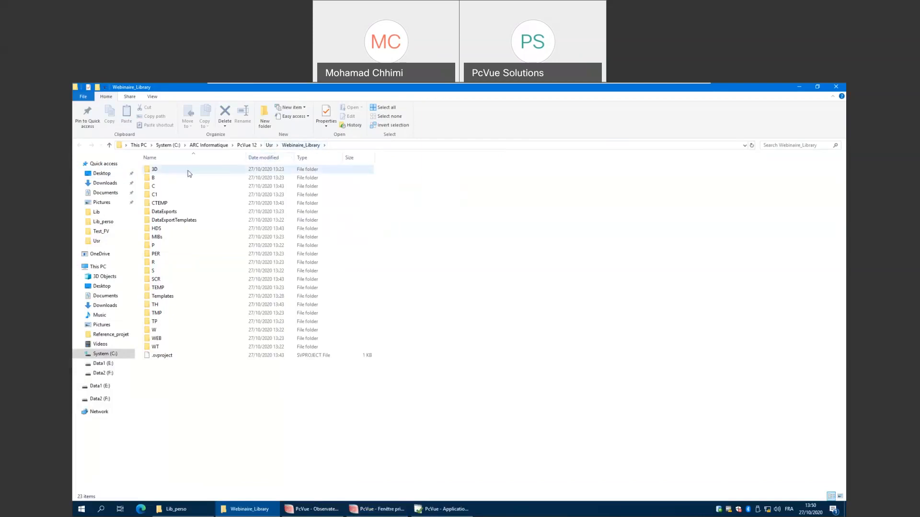
pyautogui.click(188, 172)
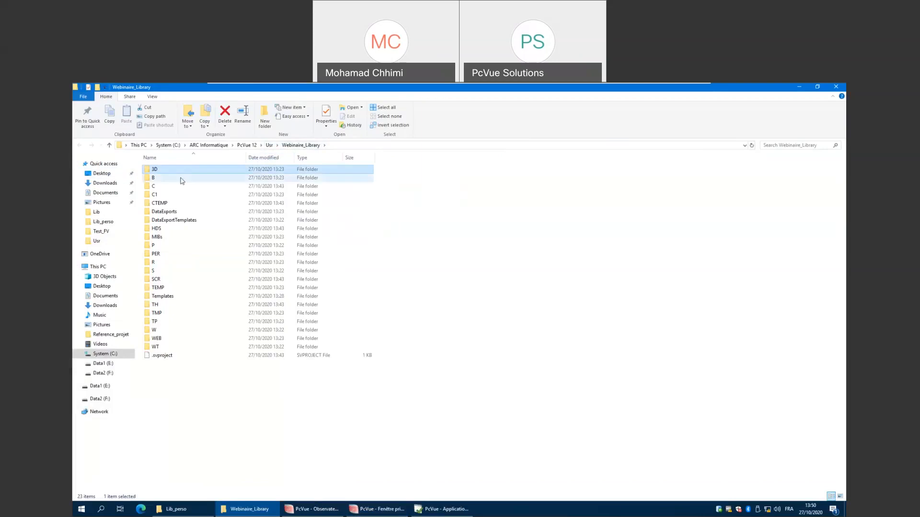
pyautogui.keyDown('ctrl'); pyautogui.click(182, 179); pyautogui.keyUp('ctrl')
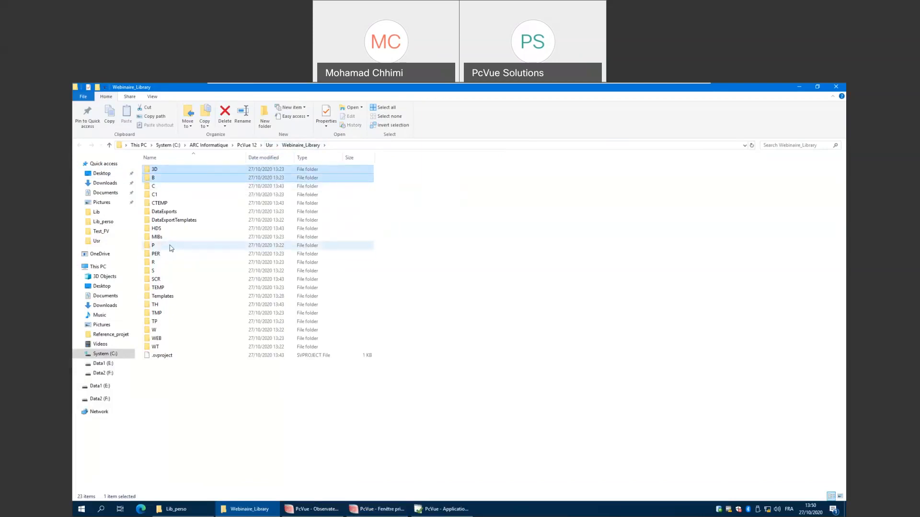
pyautogui.keyDown('ctrl'); pyautogui.click(167, 270); pyautogui.keyUp('ctrl')
pyautogui.keyDown('ctrl'); pyautogui.click(167, 279); pyautogui.keyUp('ctrl')
pyautogui.keyDown('ctrl'); pyautogui.click(174, 331); pyautogui.keyUp('ctrl')
pyautogui.keyDown('ctrl'); pyautogui.click(169, 347); pyautogui.keyUp('ctrl')
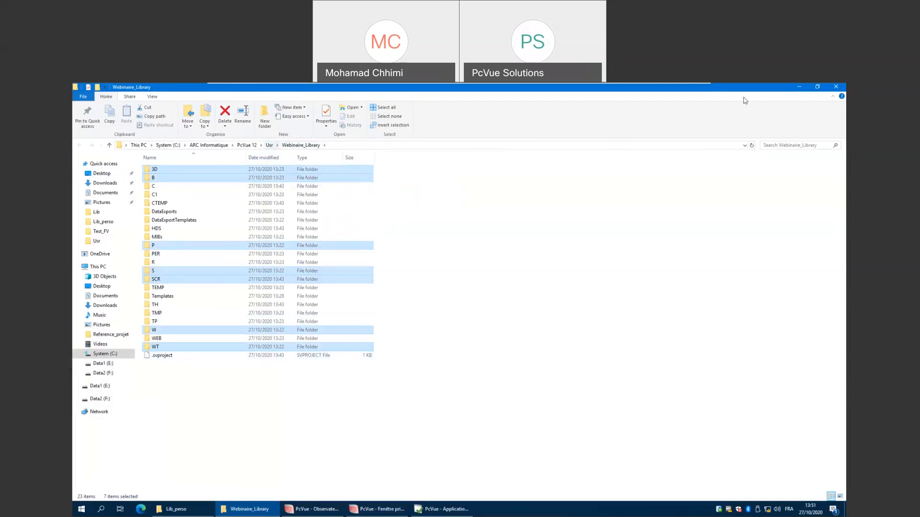
pyautogui.click(800, 88)
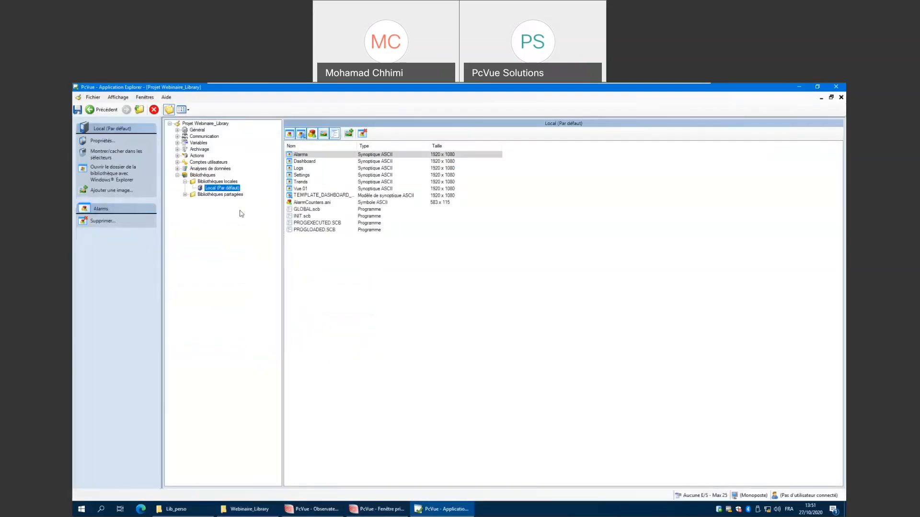
# Add a new local library with the folder name L_MyPumps.
pyautogui.click(213, 183)
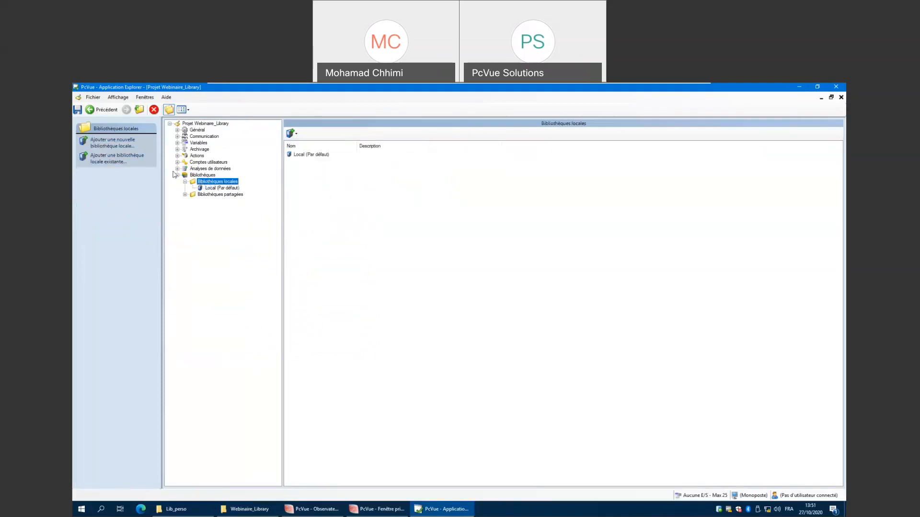
pyautogui.click(124, 144)
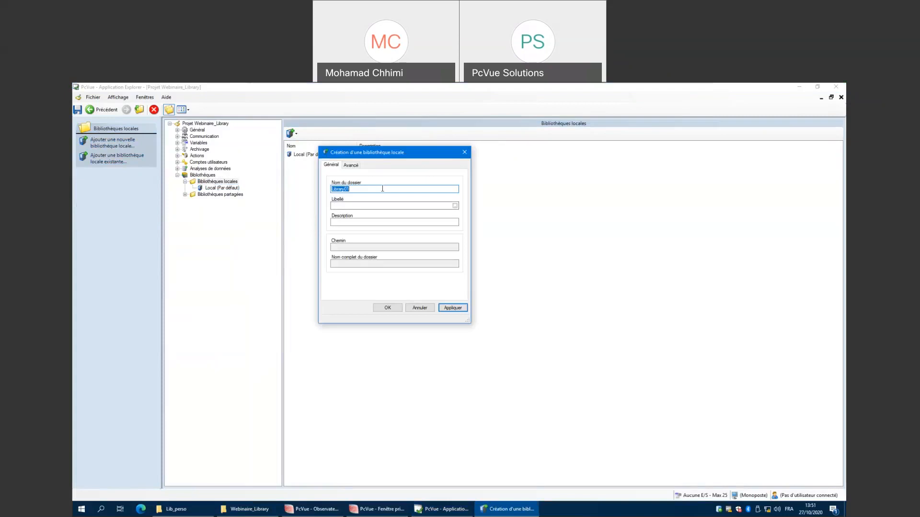
pyautogui.press('BackSpace')
pyautogui.write('L_MyPumps')
pyautogui.moveTo(355, 188); pyautogui.dragTo(336, 190)
pyautogui.click(373, 189)
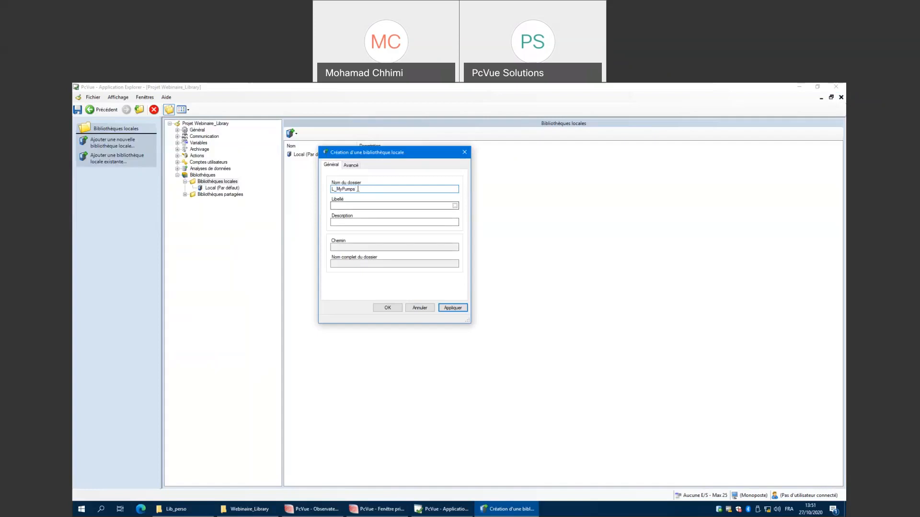
# Set the library's bilingual label to Mespompes in French and MyPumps in English, then apply and close the dialog.
pyautogui.click(347, 206)
pyautogui.click(455, 206)
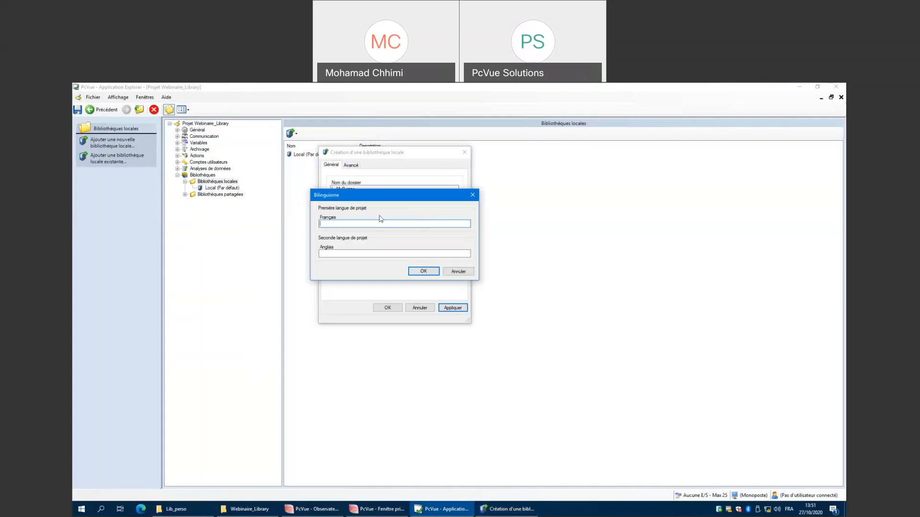
pyautogui.write('Mo')
pyautogui.press('BackSpace')
pyautogui.press('BackSpace')
pyautogui.write('espompesMupumps')
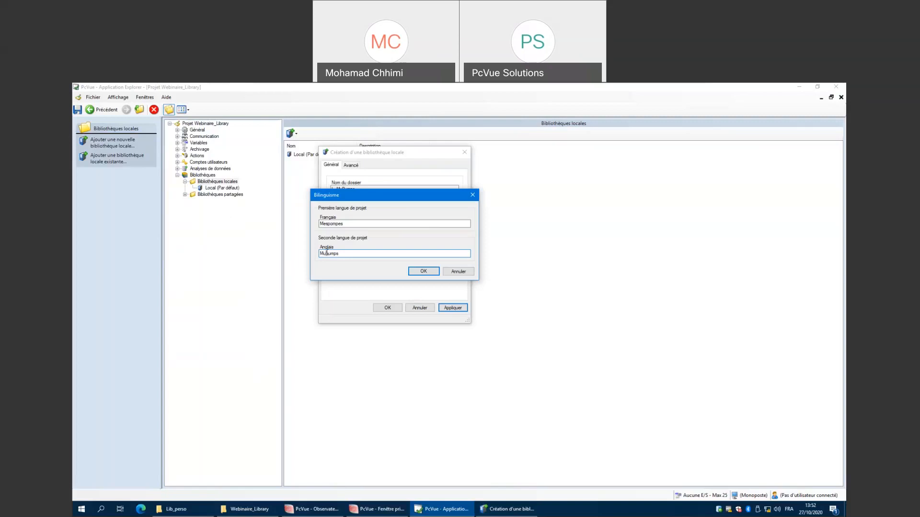
pyautogui.click(326, 254)
pyautogui.press('BackSpace')
pyautogui.write('y')
pyautogui.click(423, 271)
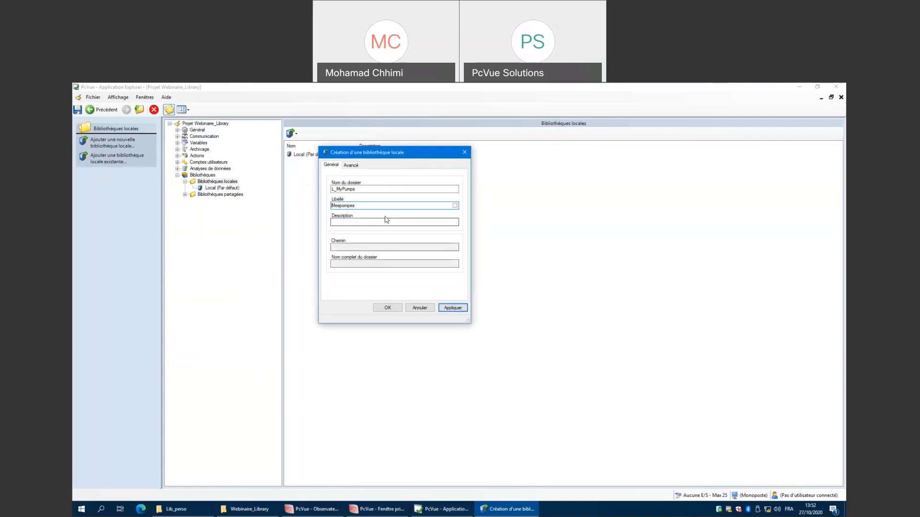
pyautogui.click(453, 308)
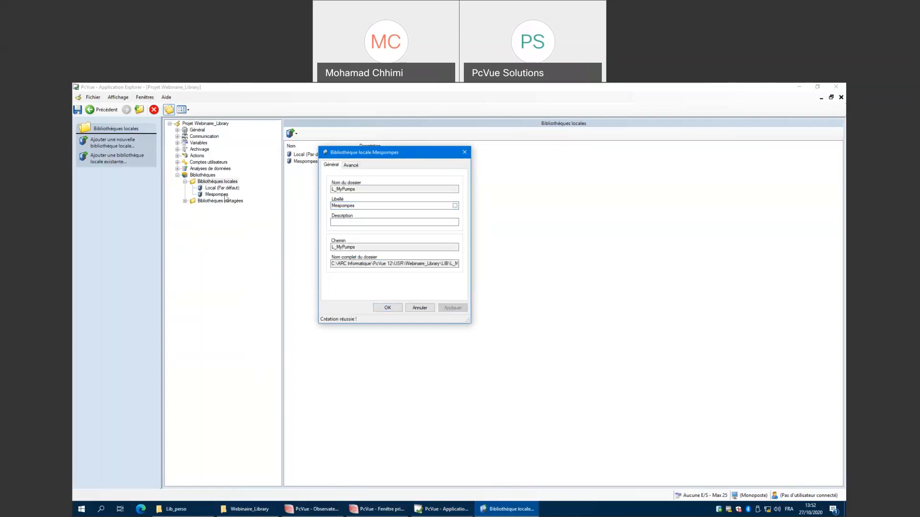
pyautogui.click(389, 309)
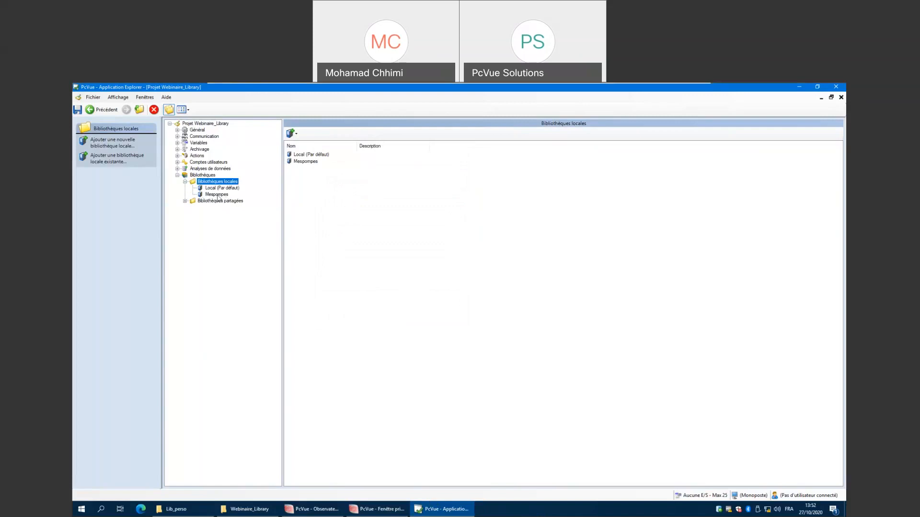
# Open the Mespompes library folder in Windows Explorer and browse up to the LIB and Webinaire_Library folders.
pyautogui.click(221, 195)
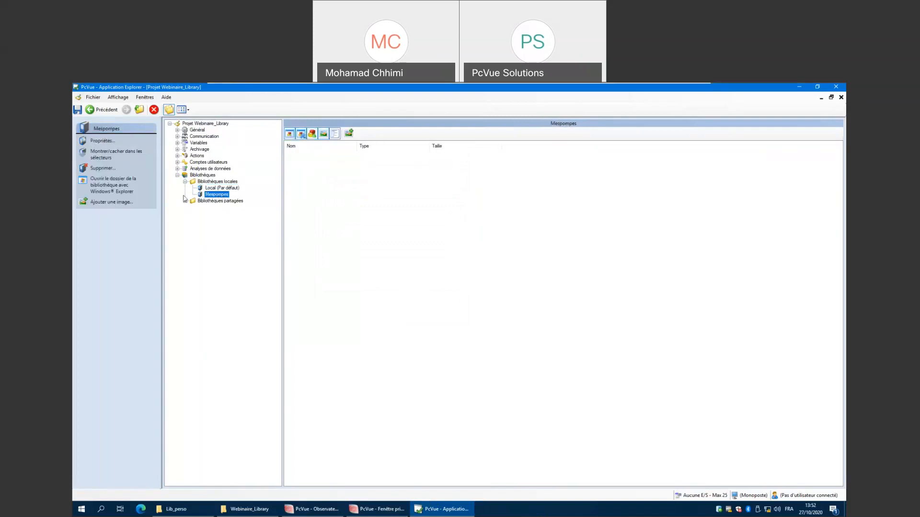
pyautogui.click(118, 187)
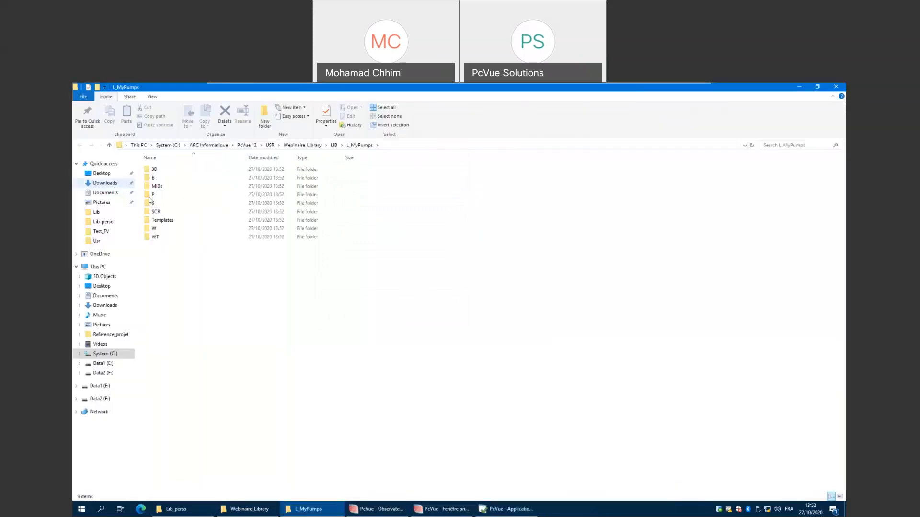
pyautogui.click(334, 146)
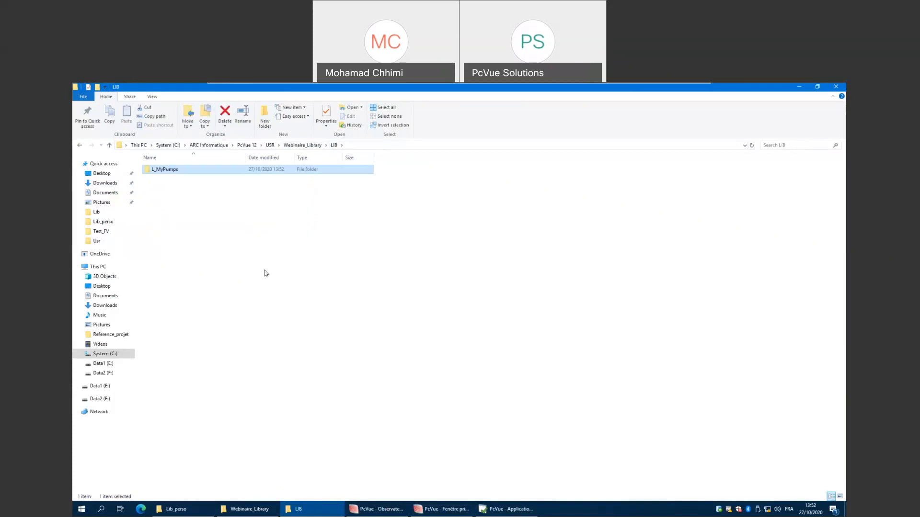
pyautogui.click(308, 147)
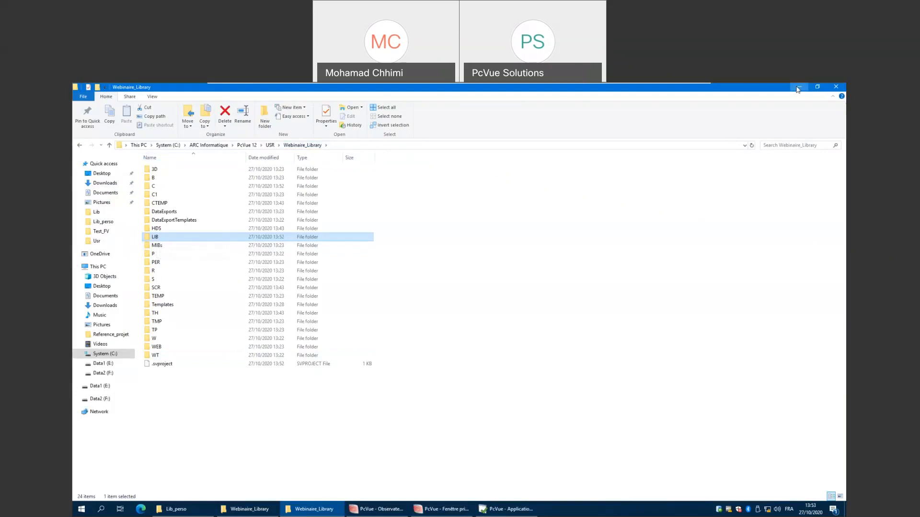
pyautogui.click(798, 88)
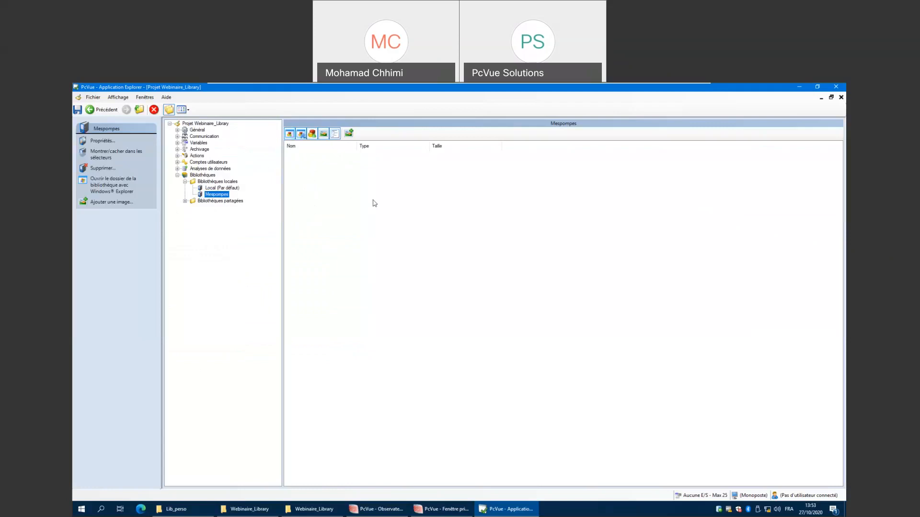
# Add the image PcVue Premium.PNG from Lib_perso to the Mespompes library and switch the list to medium icons.
pyautogui.click(349, 134)
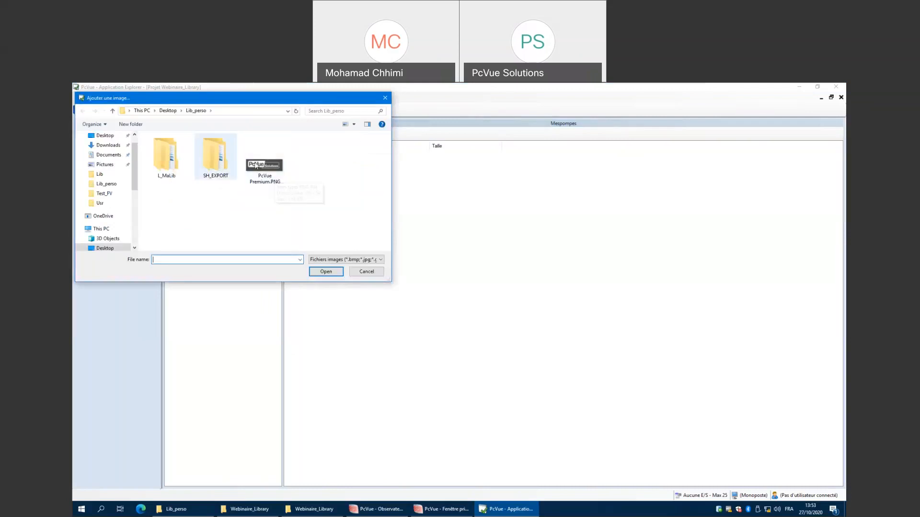
pyautogui.click(267, 177)
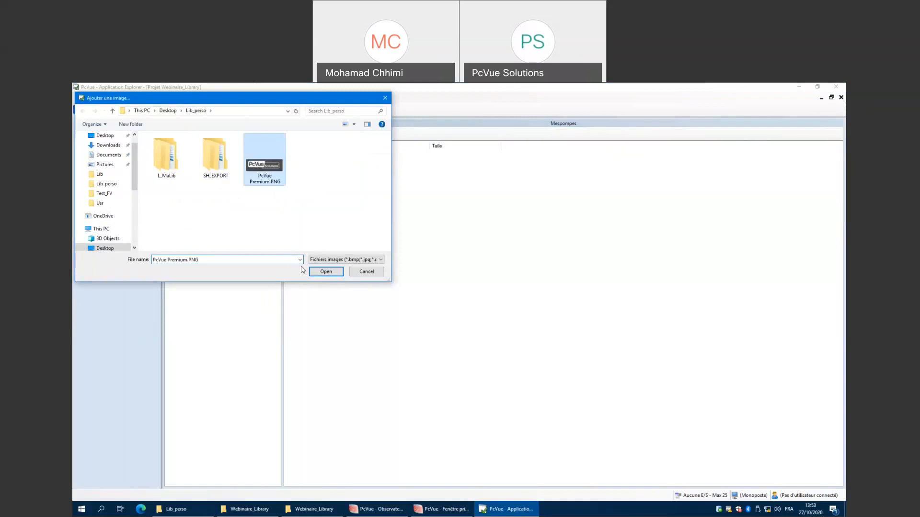
pyautogui.click(326, 271)
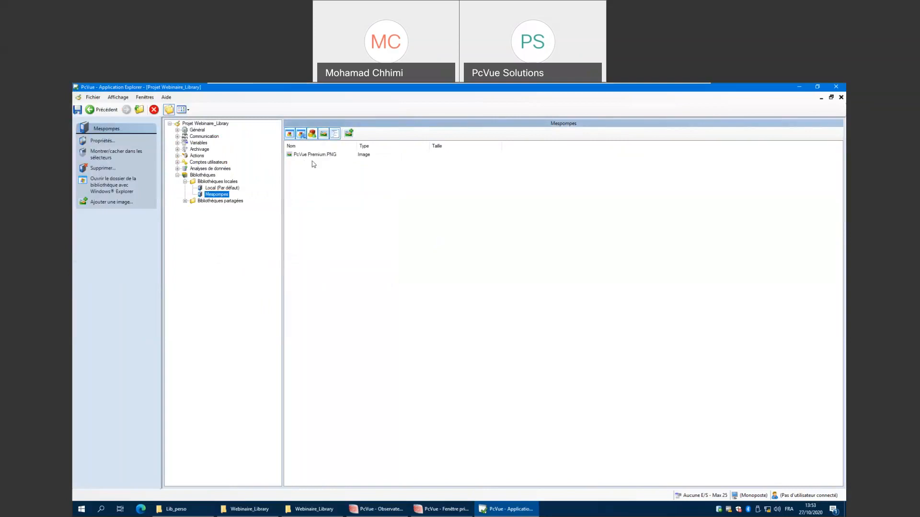
pyautogui.click(184, 110)
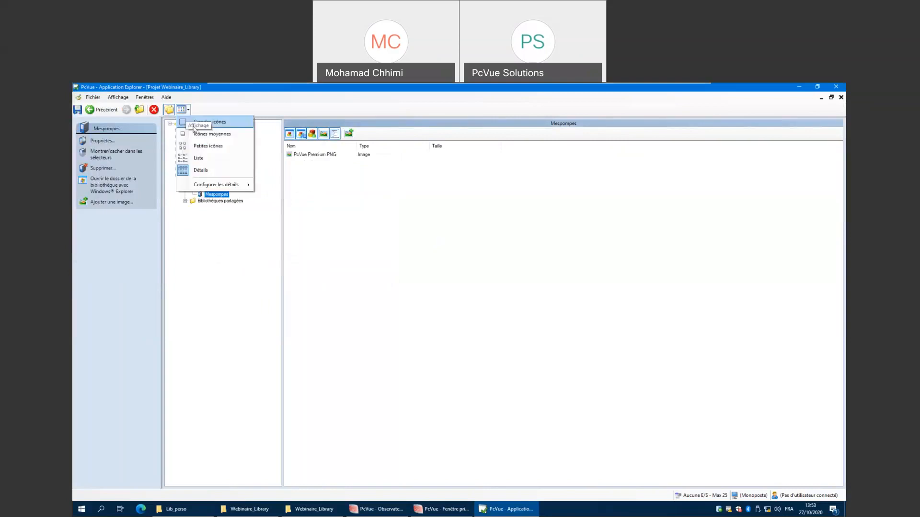
pyautogui.click(222, 135)
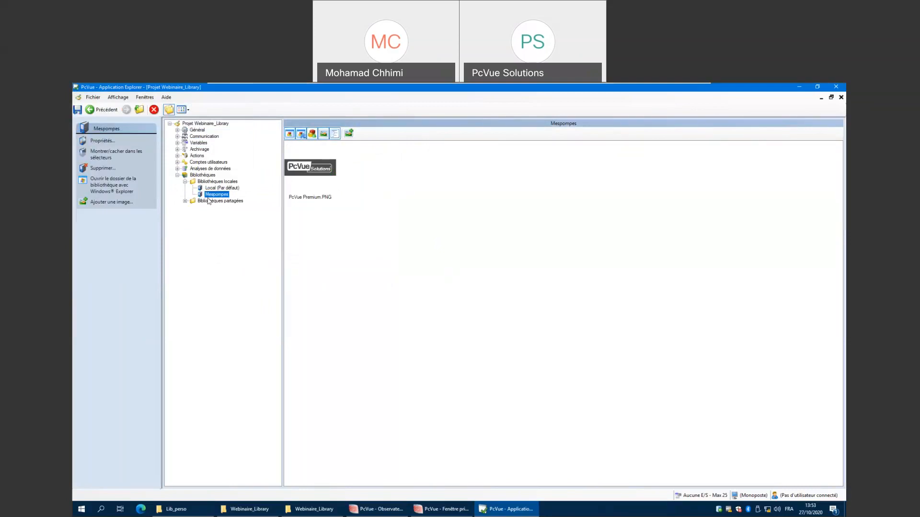
# Open the Mespompes library folder in Windows Explorer and inspect the contents of its B subfolder.
pyautogui.click(107, 186)
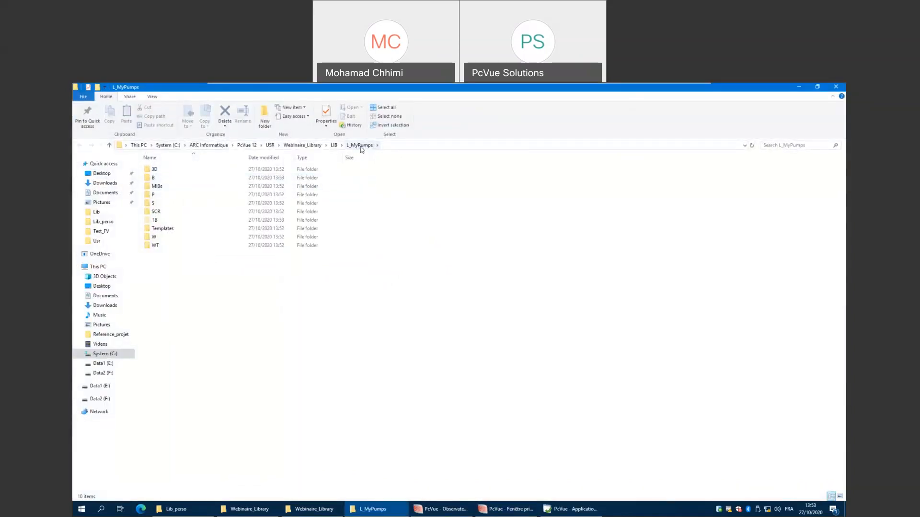
pyautogui.click(154, 180)
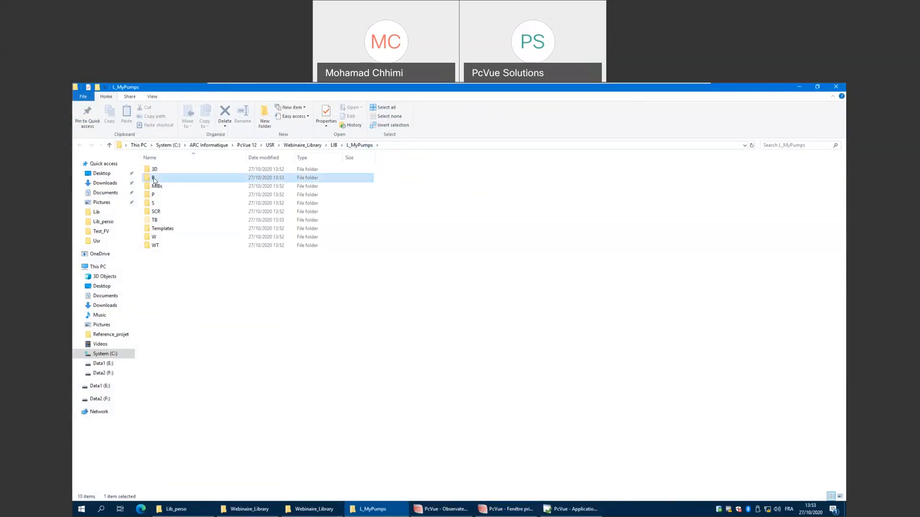
pyautogui.doubleClick(154, 180)
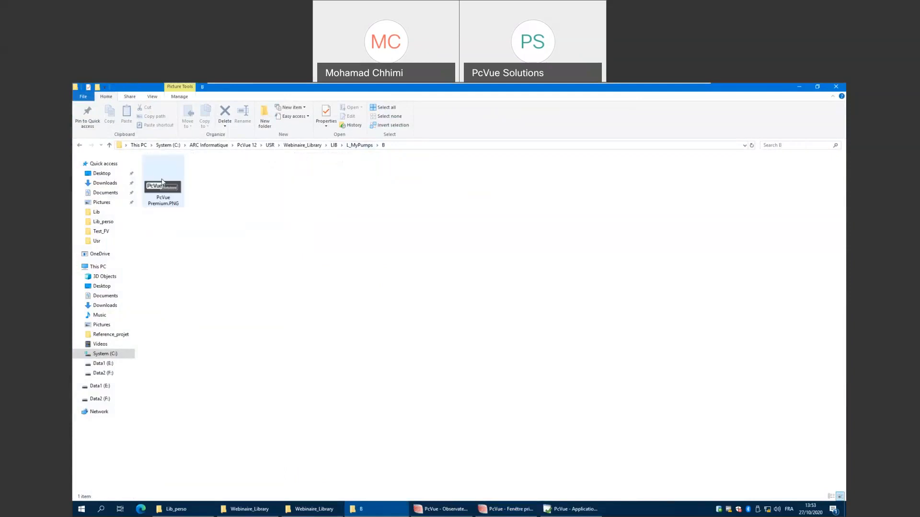
pyautogui.click(78, 145)
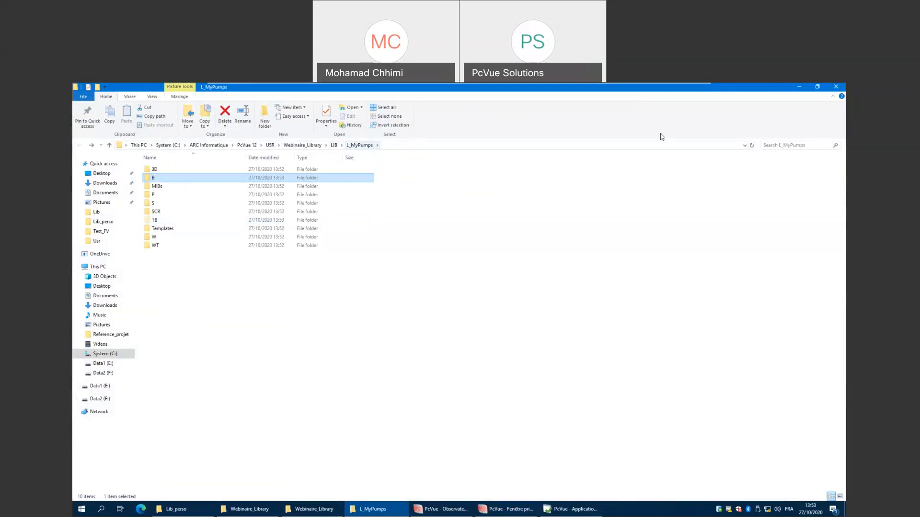
pyautogui.click(799, 87)
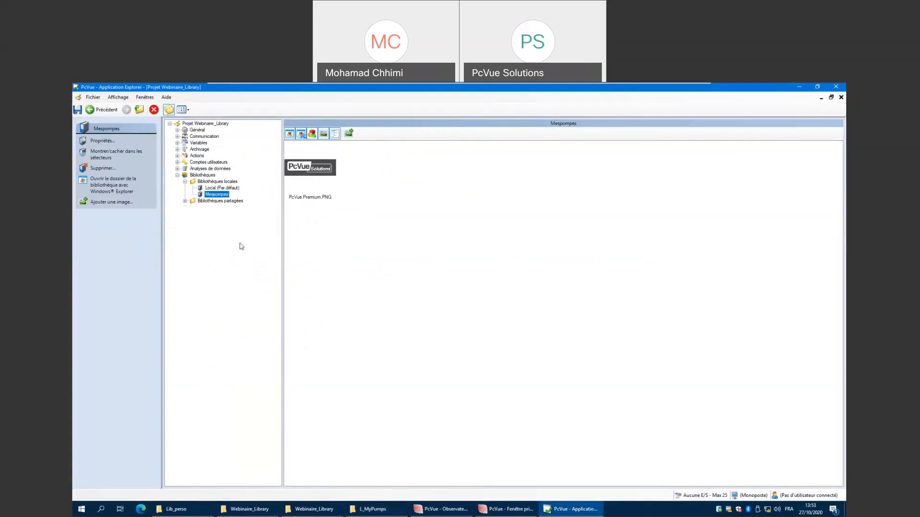
# Copy the L_MaLib folder from the Lib_perso desktop folder.
pyautogui.click(188, 510)
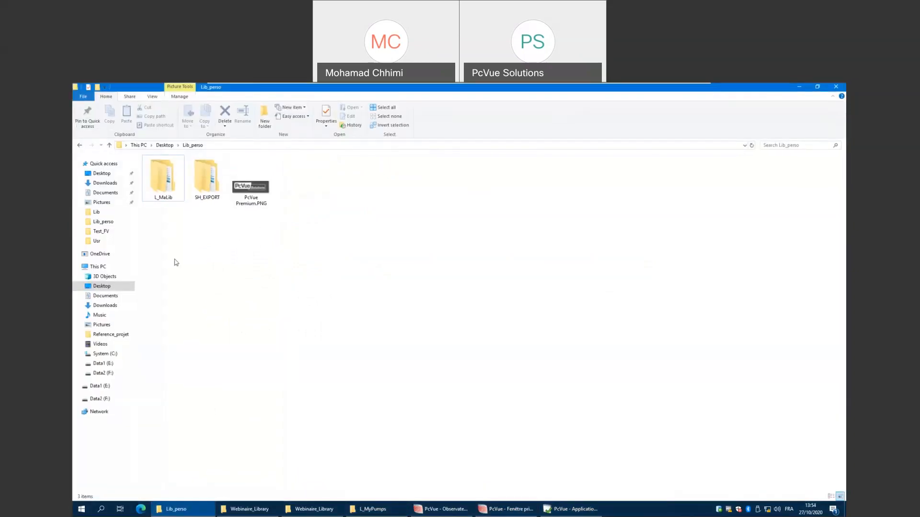
pyautogui.rightClick(156, 189)
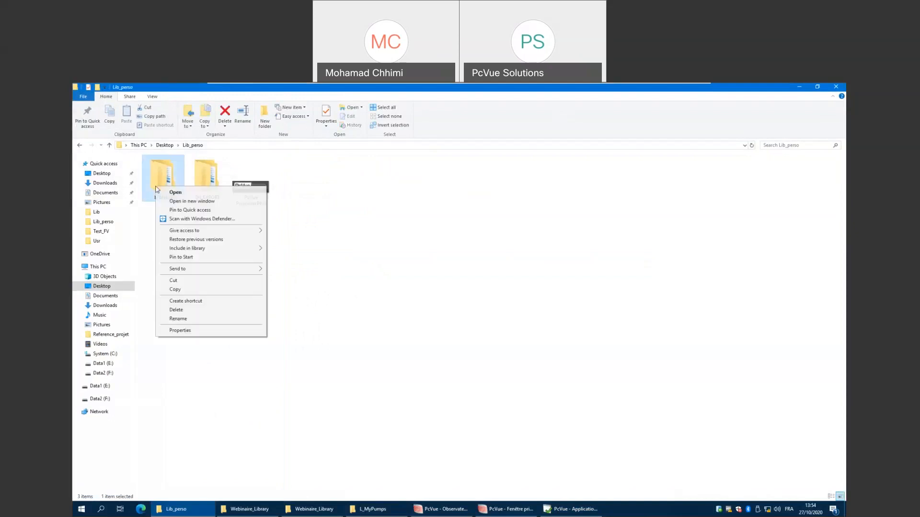
pyautogui.click(175, 289)
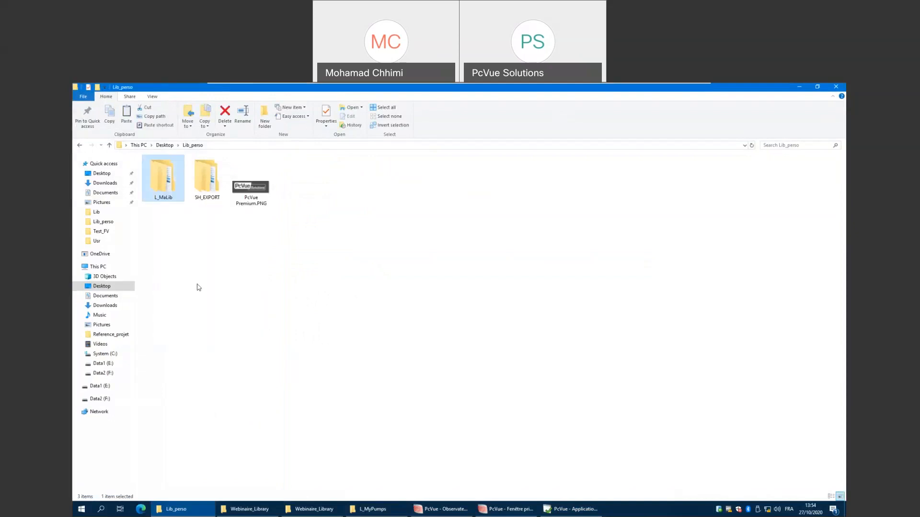
# Paste the copied L_MaLib folder into the Webinaire_Library LIB folder in Windows Explorer.
pyautogui.click(800, 89)
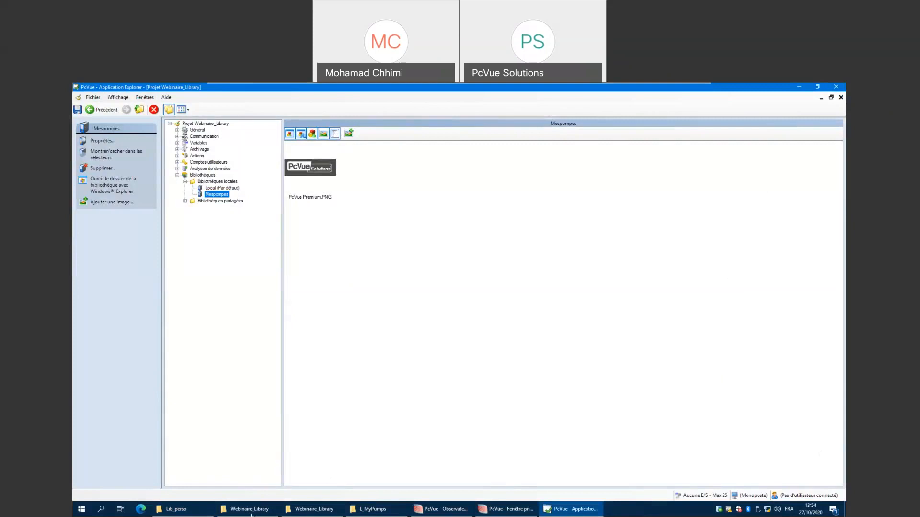
pyautogui.click(176, 509)
pyautogui.hotkey('alt', 'Tab')
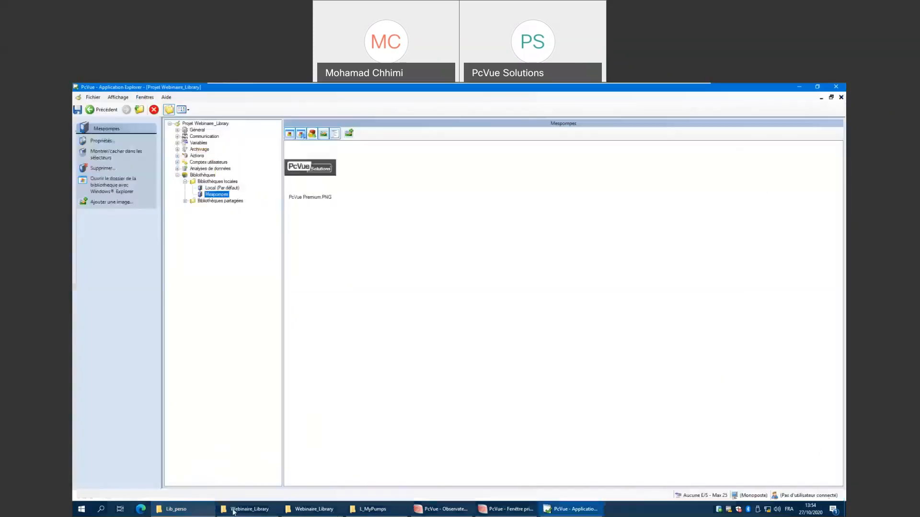
pyautogui.click(371, 509)
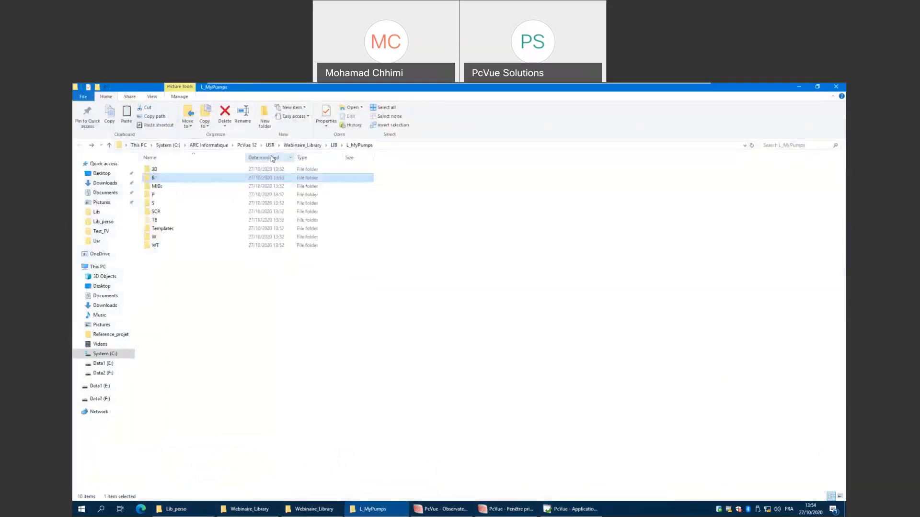
pyautogui.click(334, 145)
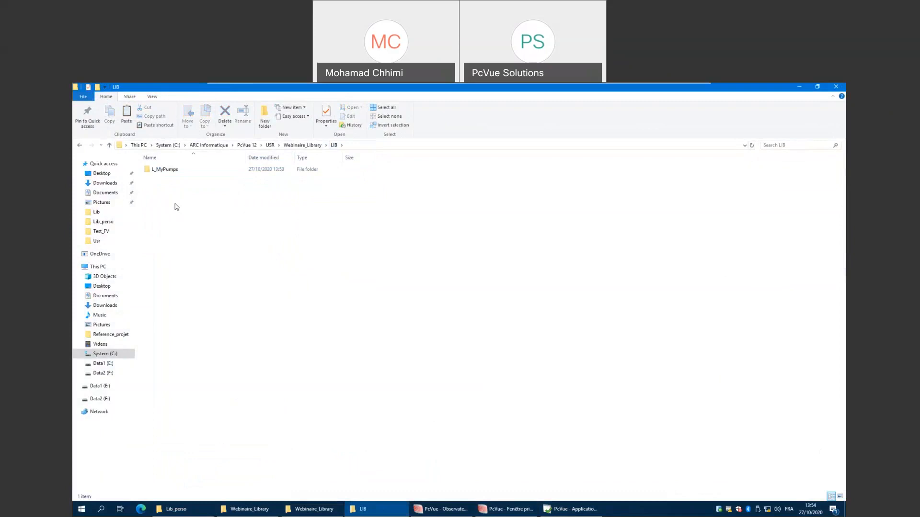
pyautogui.rightClick(176, 207)
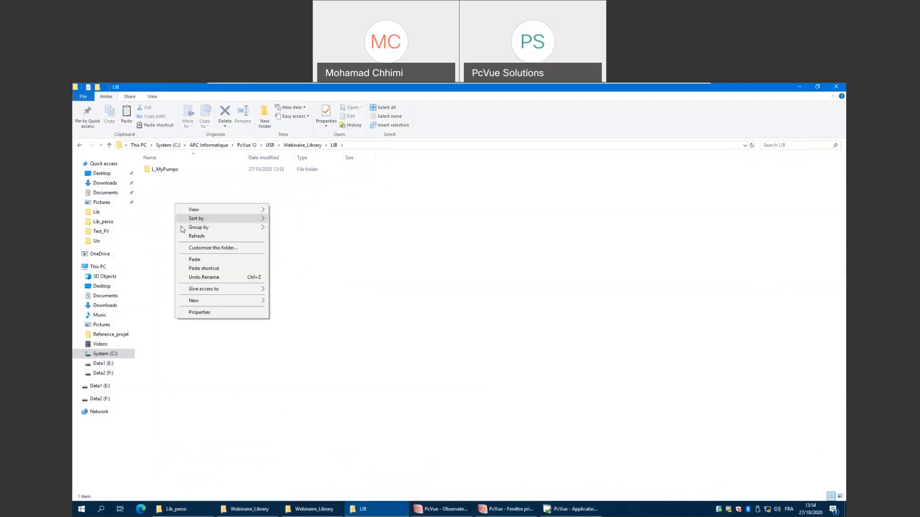
pyautogui.click(200, 260)
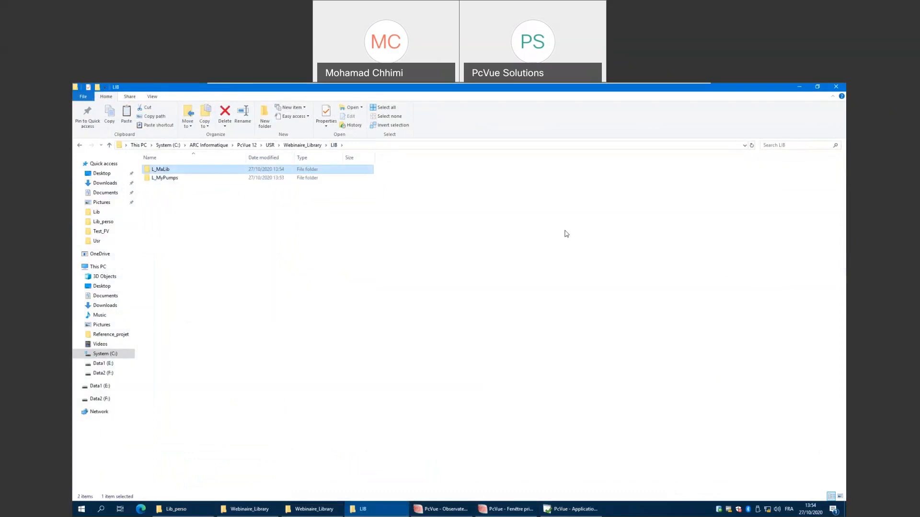
# Add L_MaLib as an existing local library, labelled MaLib in French and MyLib in English.
pyautogui.click(800, 88)
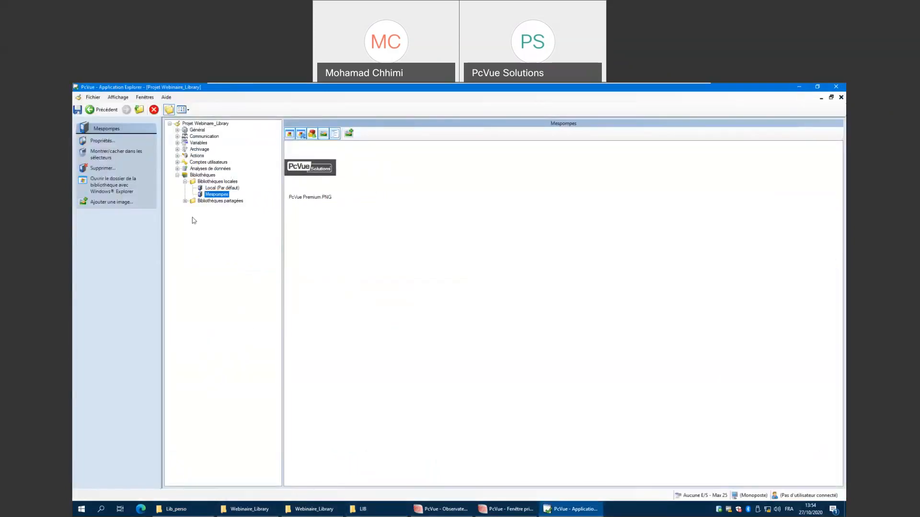
pyautogui.click(201, 182)
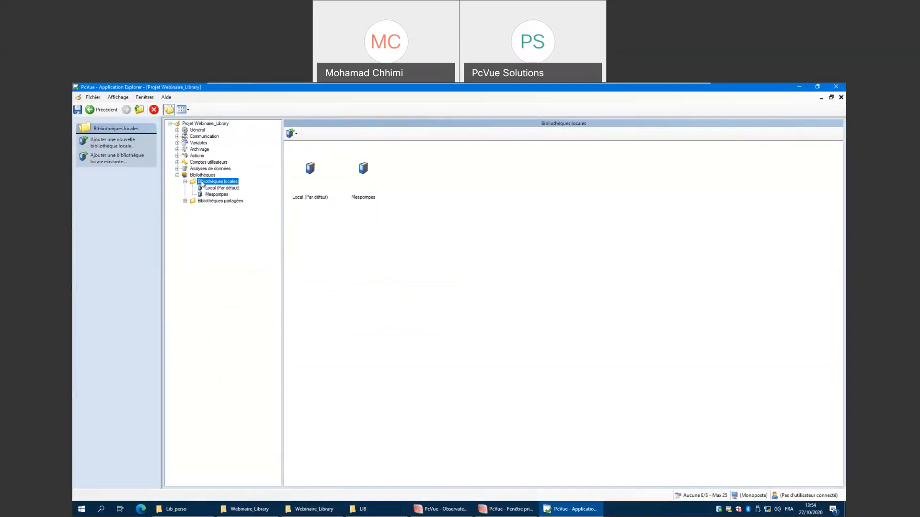
pyautogui.click(109, 162)
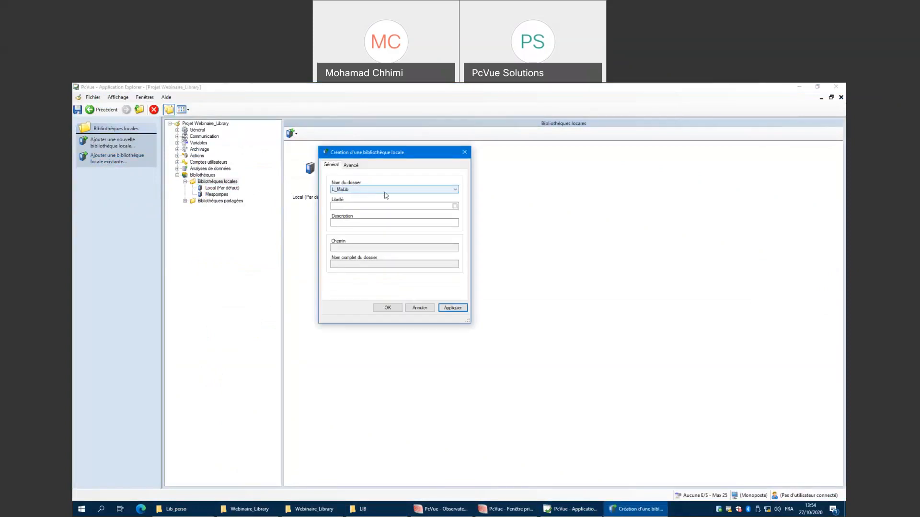
pyautogui.click(384, 193)
pyautogui.click(385, 193)
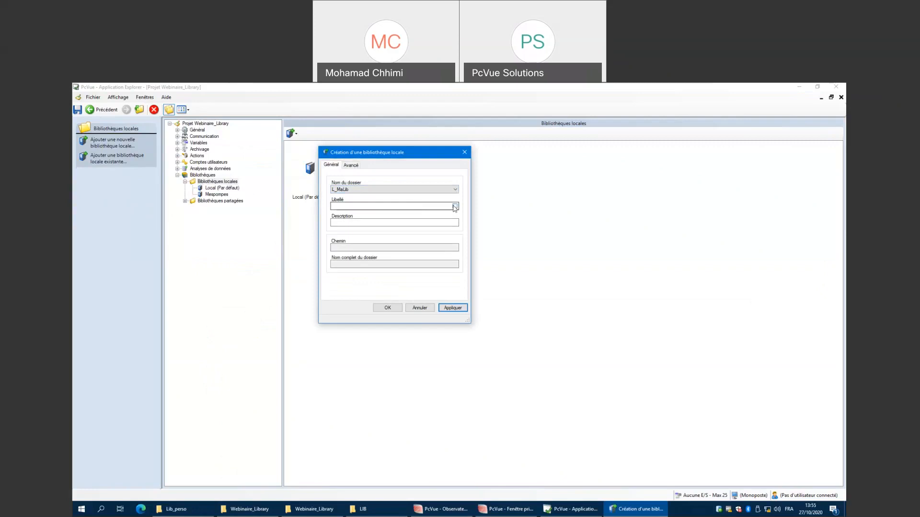
pyautogui.click(455, 206)
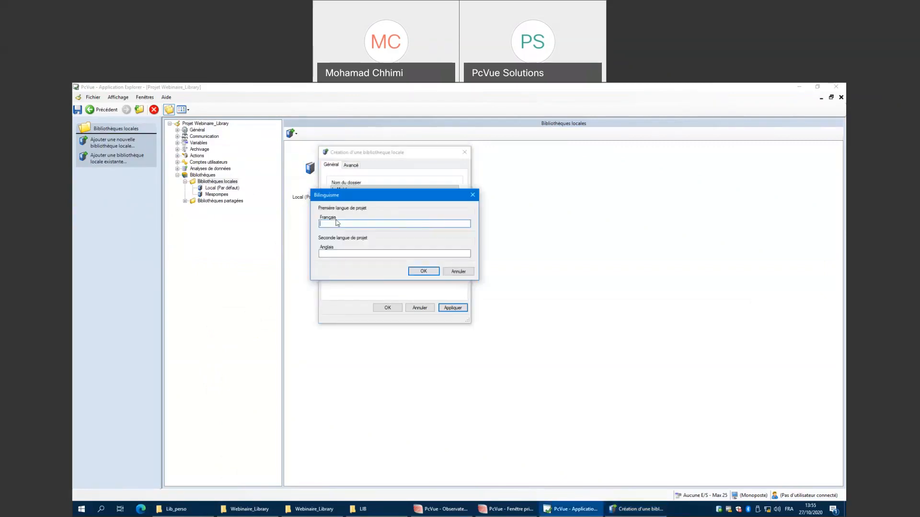
pyautogui.write('MaLib')
pyautogui.press('Tab')
pyautogui.write('M')
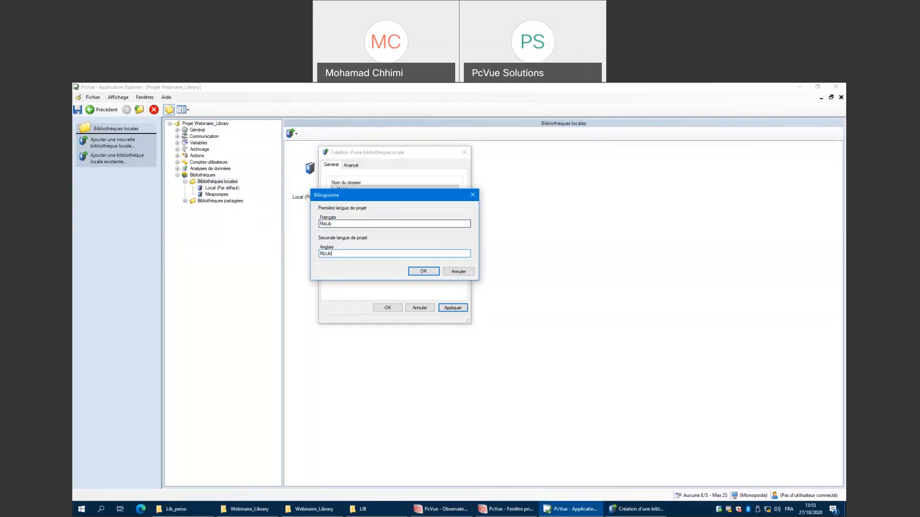
pyautogui.click(417, 272)
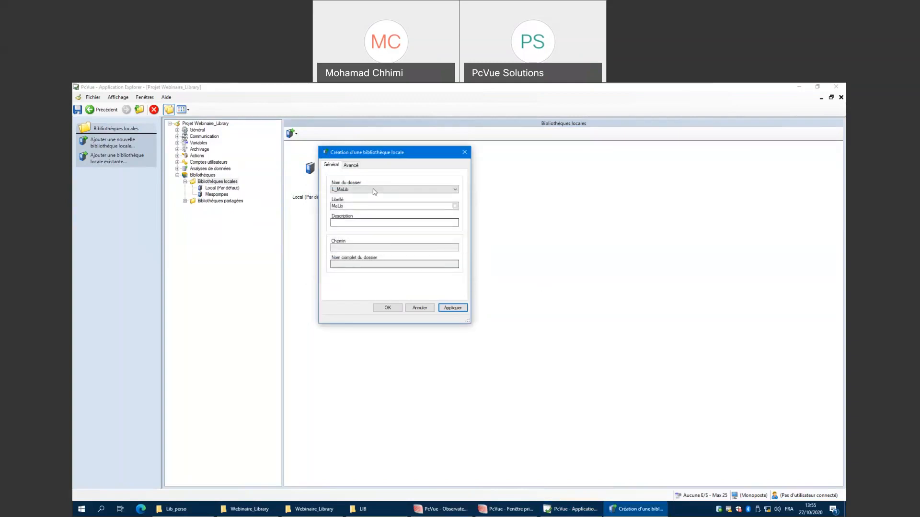
pyautogui.click(452, 308)
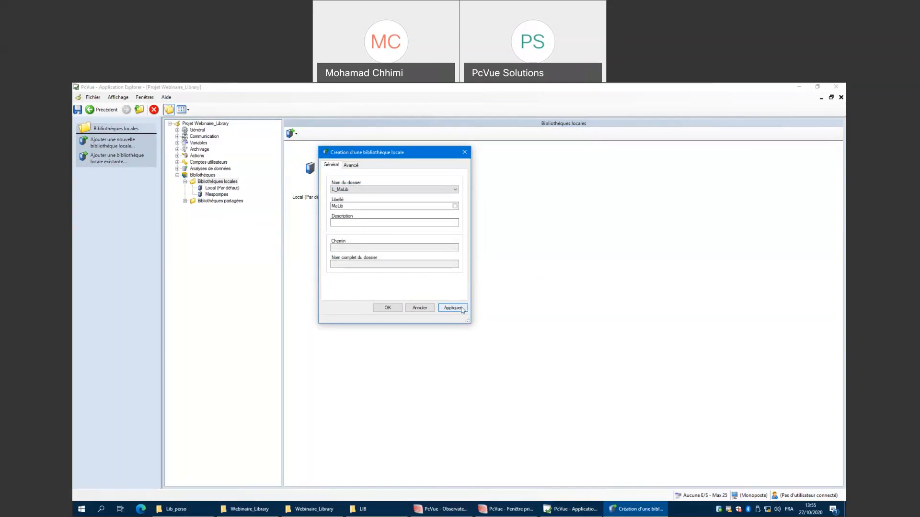
pyautogui.click(388, 308)
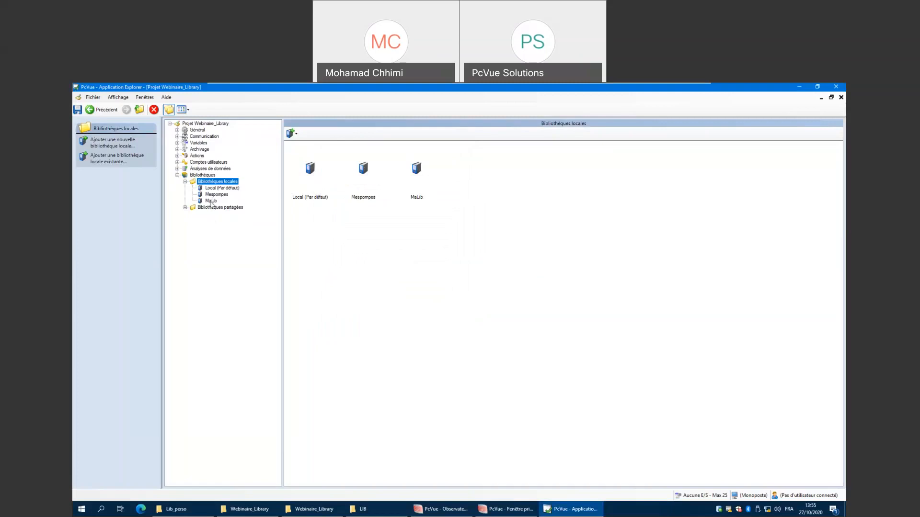
# Open the MaLib library and toggle the content-type filters of its item list.
pyautogui.click(211, 201)
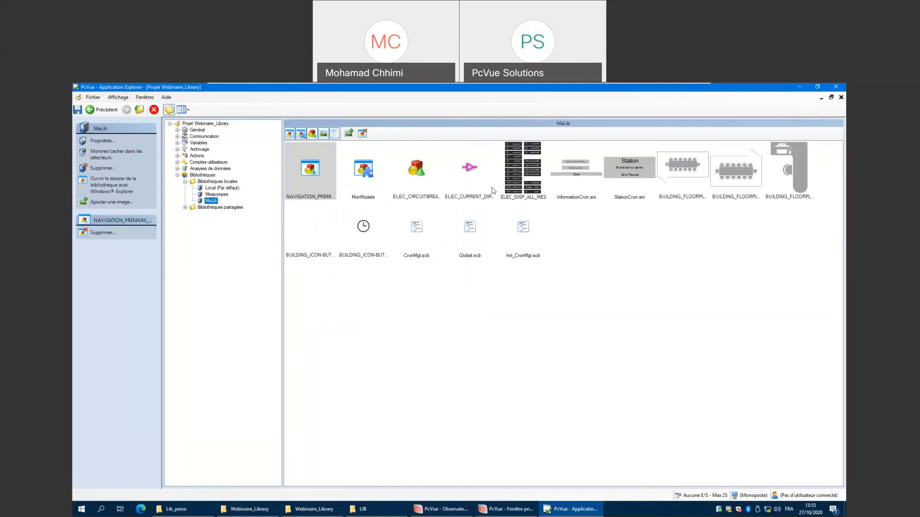
pyautogui.click(298, 137)
pyautogui.click(334, 134)
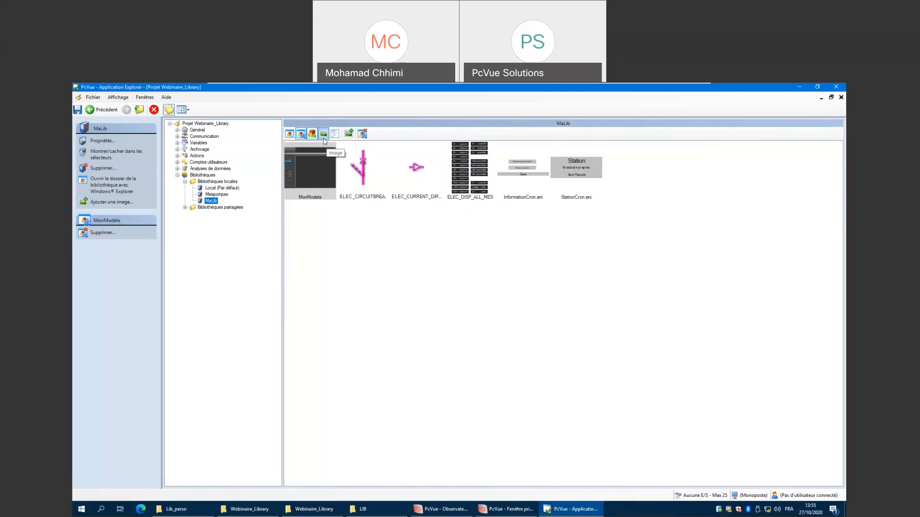
# Expand the shared libraries and switch their list to details view.
pyautogui.click(217, 182)
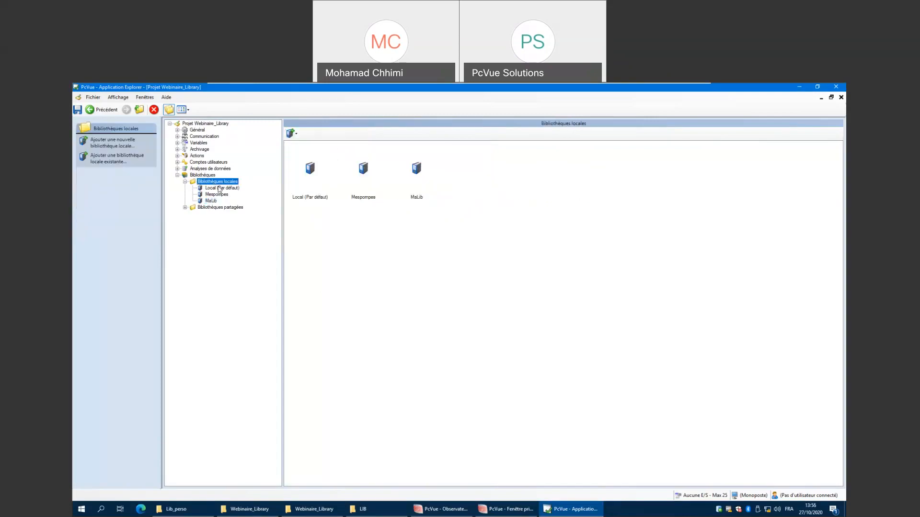
pyautogui.click(206, 208)
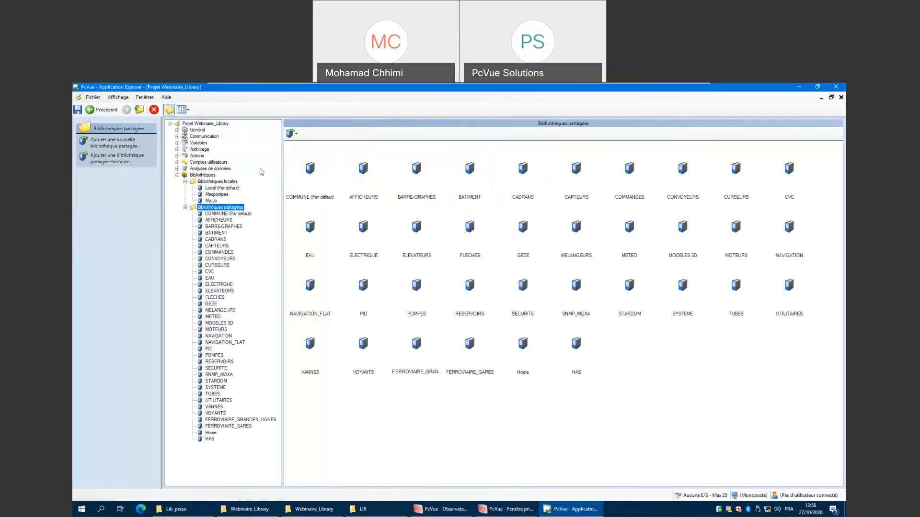
pyautogui.click(183, 110)
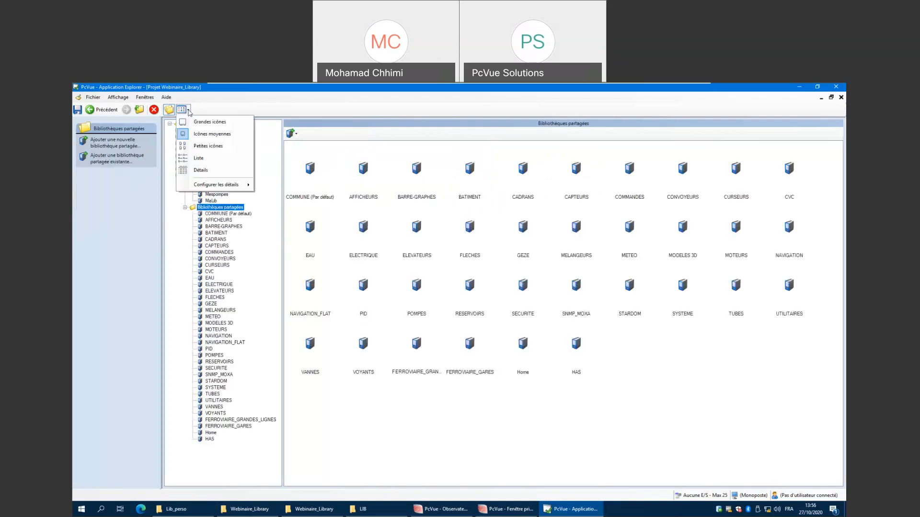
pyautogui.click(201, 170)
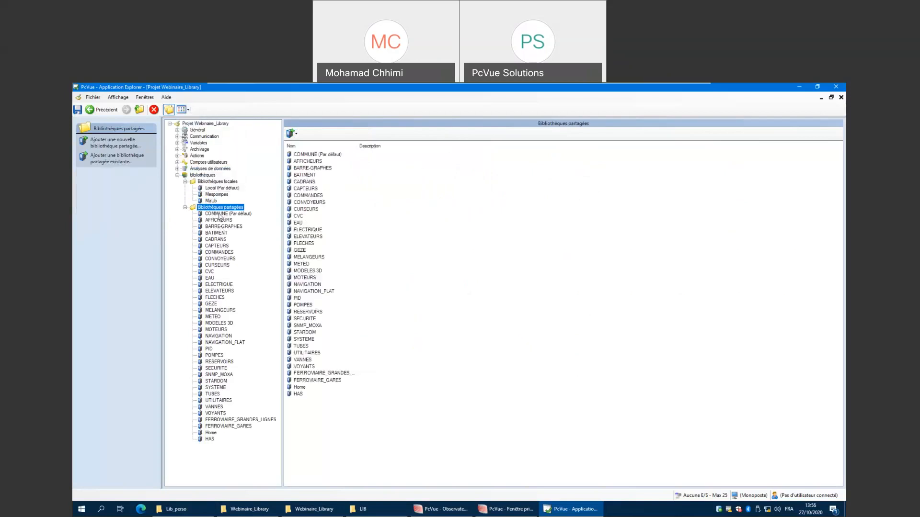
# Open the COMMUNE shared library's folder in Windows Explorer and highlight the BMP, PRG, SCR, WIN and WTP folders.
pyautogui.click(224, 214)
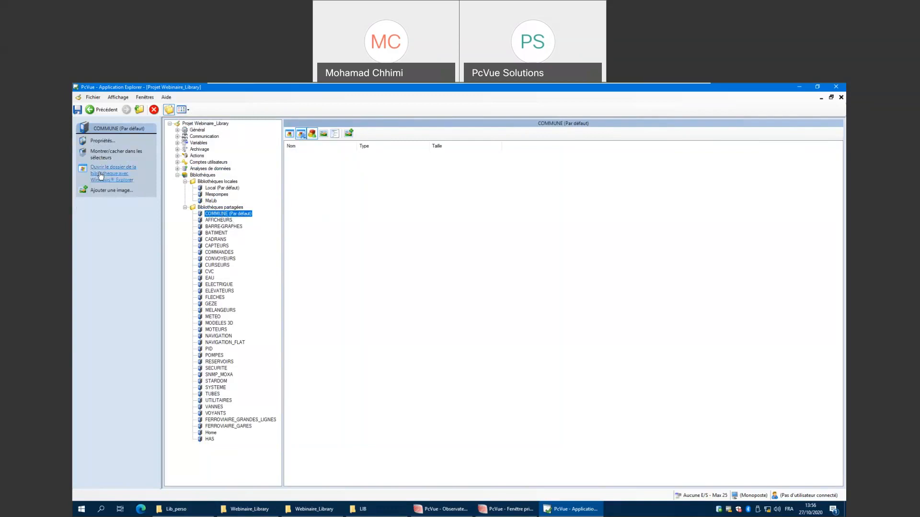
pyautogui.click(109, 180)
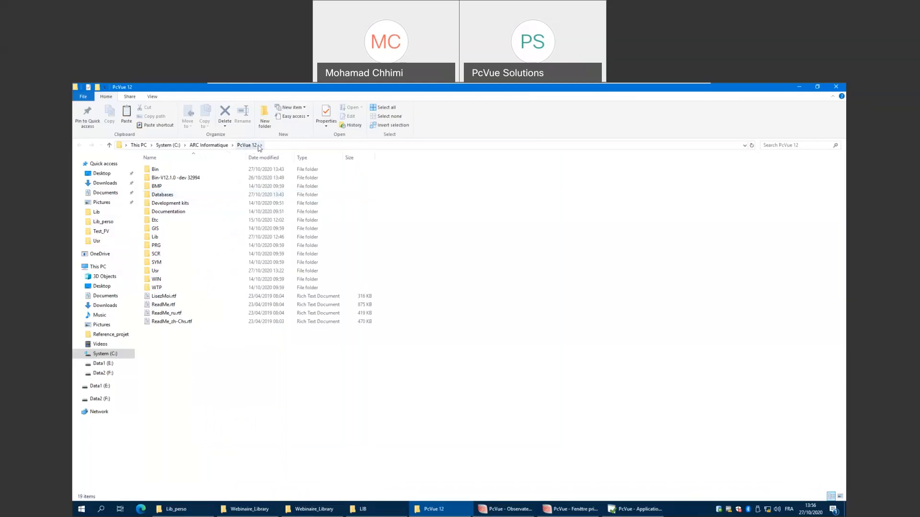
pyautogui.click(174, 188)
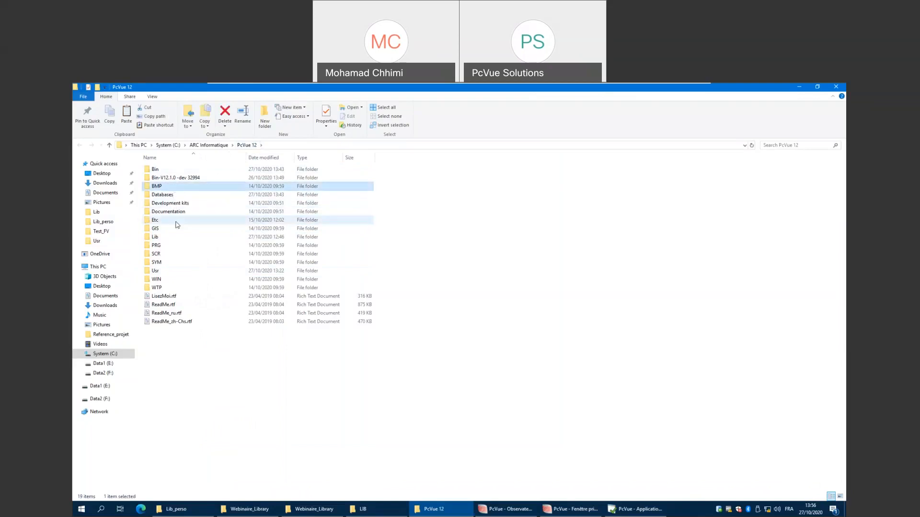
pyautogui.keyDown('ctrl'); pyautogui.click(170, 247); pyautogui.keyUp('ctrl')
pyautogui.keyDown('ctrl'); pyautogui.click(168, 255); pyautogui.keyUp('ctrl')
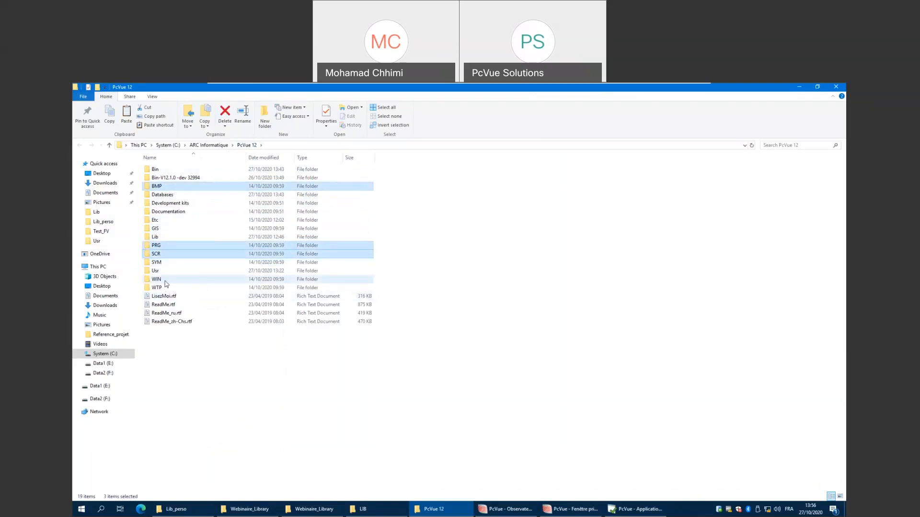
pyautogui.keyDown('ctrl'); pyautogui.click(164, 281); pyautogui.keyUp('ctrl')
pyautogui.keyDown('ctrl'); pyautogui.click(165, 288); pyautogui.keyUp('ctrl')
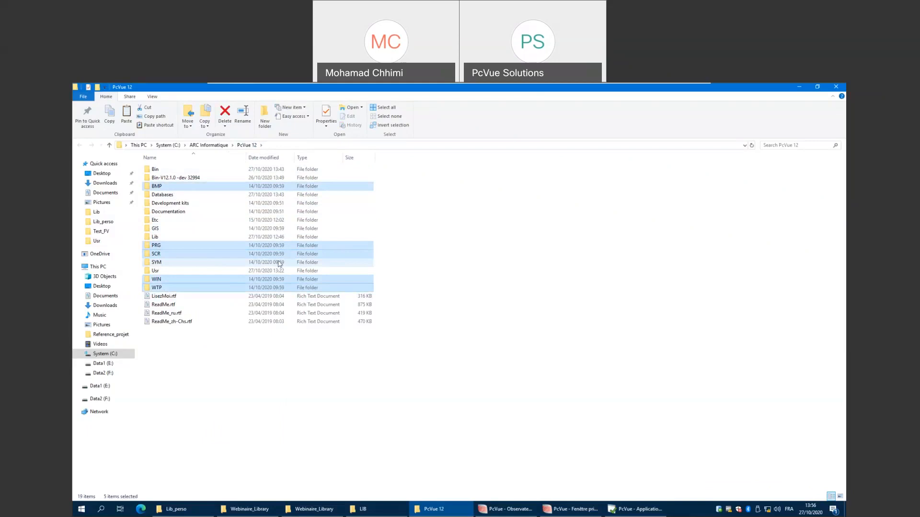
pyautogui.click(617, 286)
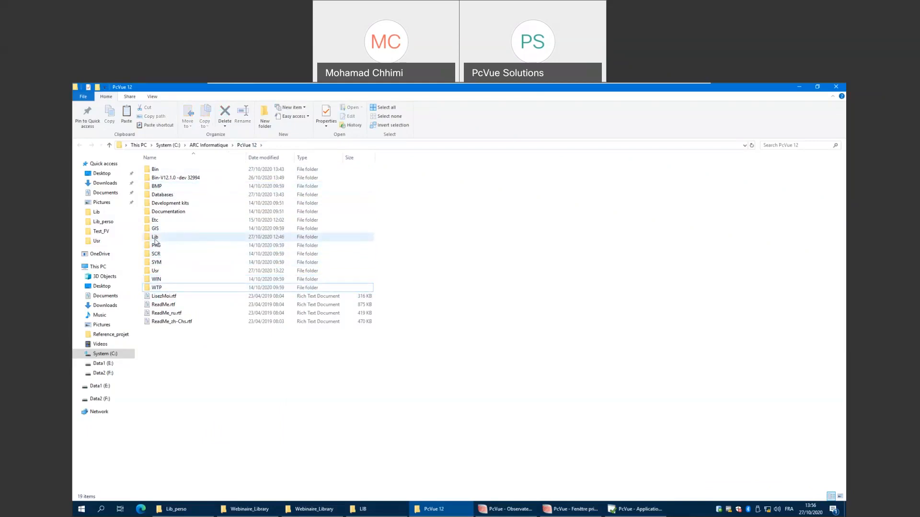
# Open the PcVue 12 Lib folder to view the shared library folders, then go back.
pyautogui.moveTo(156, 238)
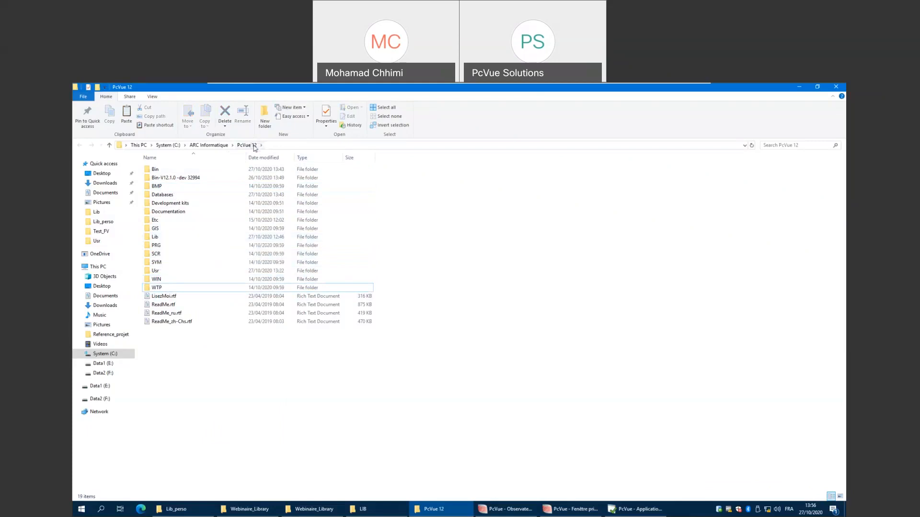
pyautogui.doubleClick(156, 238)
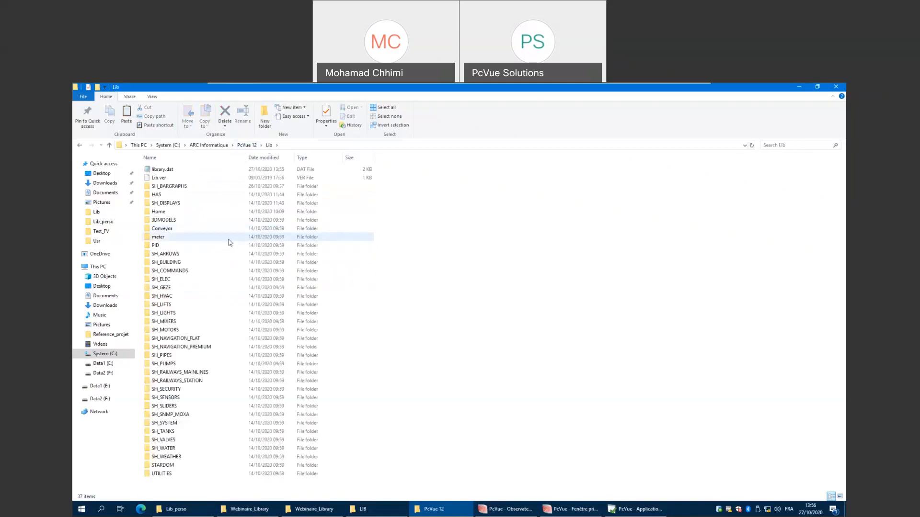
pyautogui.click(79, 145)
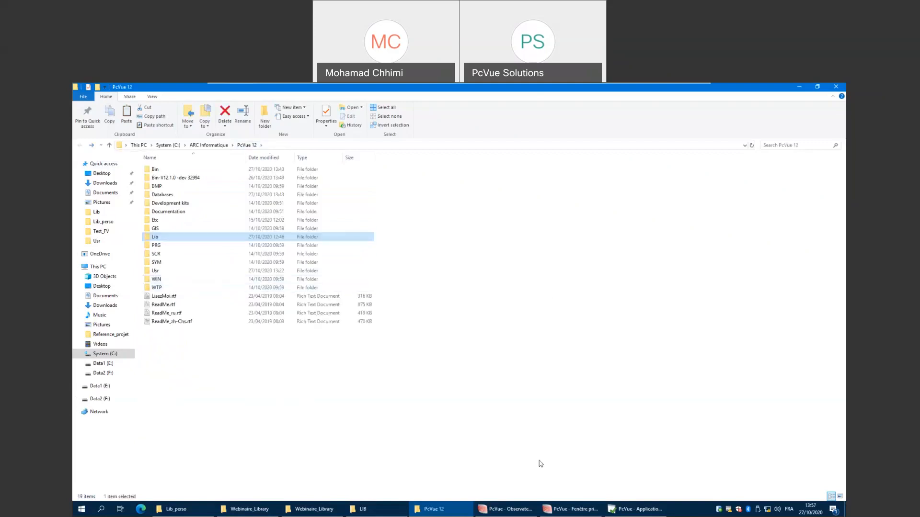
# Open the AFFICHEURS shared library's folder in Windows Explorer and return to Application Explorer.
pyautogui.click(635, 509)
pyautogui.click(219, 220)
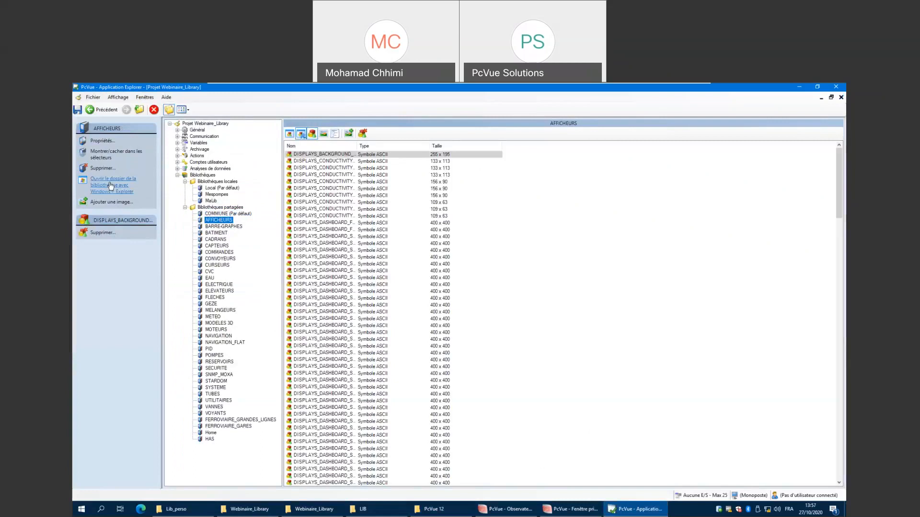
pyautogui.click(111, 185)
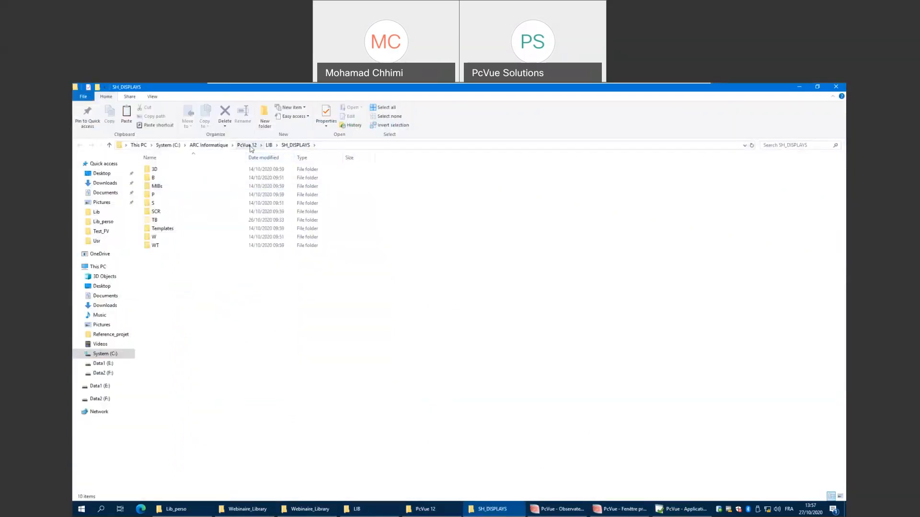
pyautogui.click(799, 86)
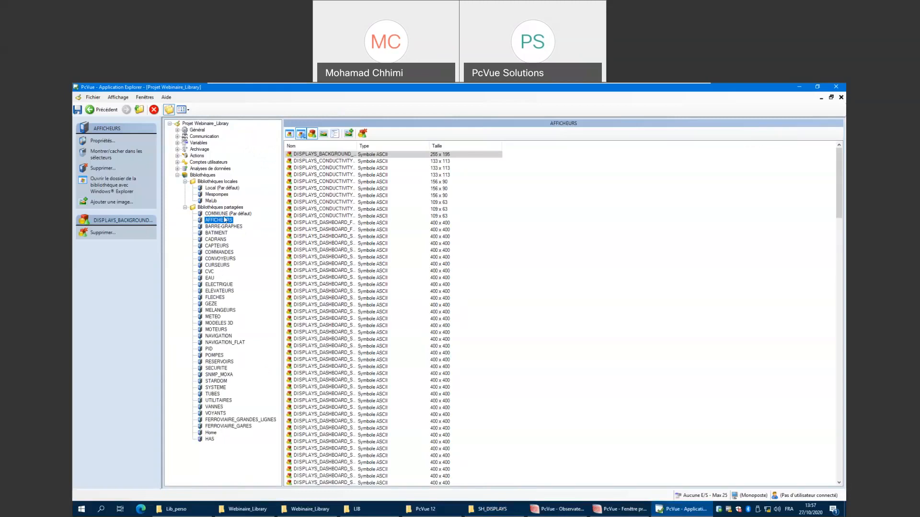
# Start creating a new shared library and set its folder name to SH_MyValves.
pyautogui.click(226, 208)
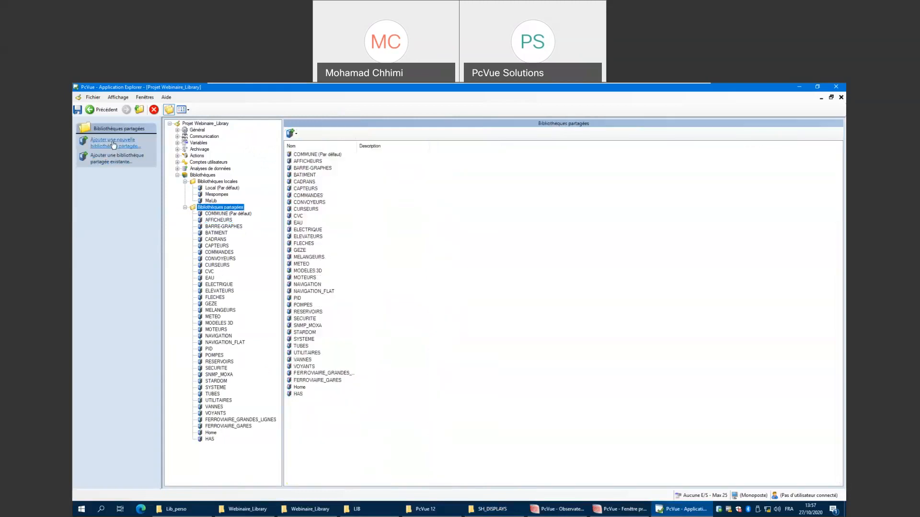
pyautogui.click(114, 144)
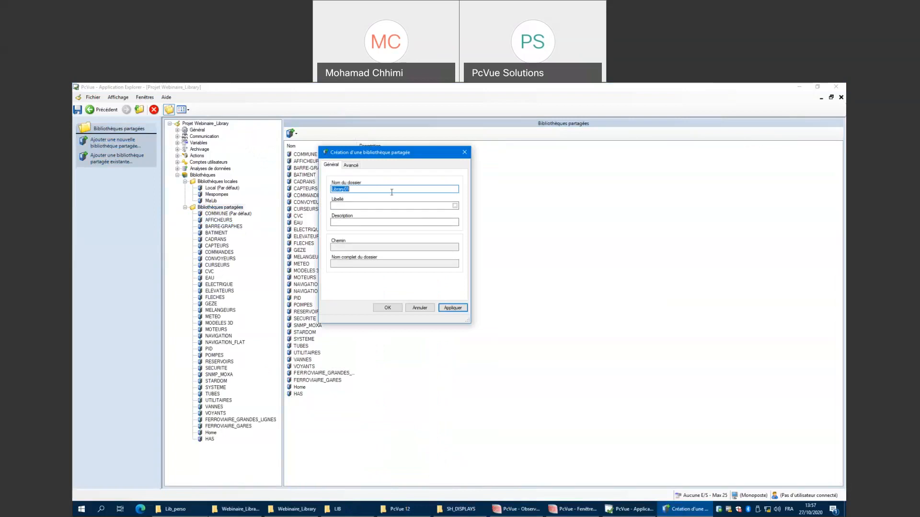
pyautogui.write('SH_')
pyautogui.write('MyValves')
# Give the library the French label Mesvannes plus an English label, then apply and confirm the new shared library.
pyautogui.click(455, 206)
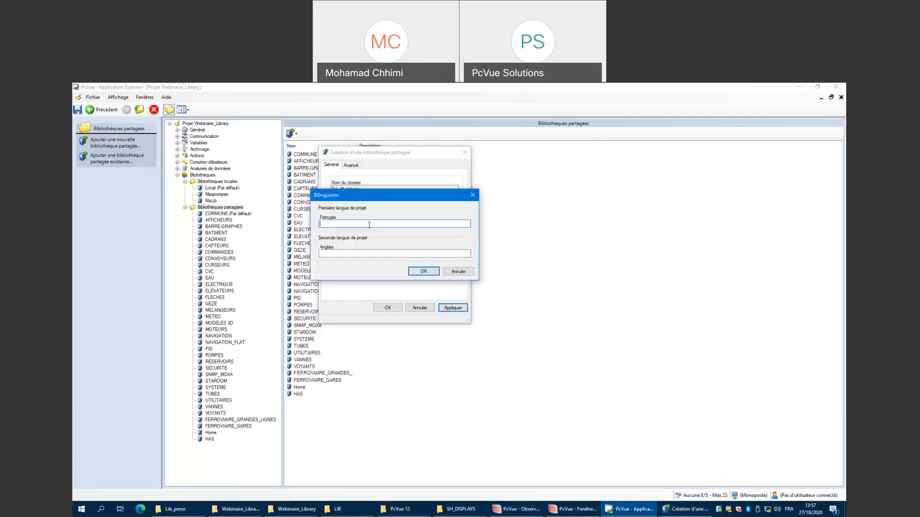
pyautogui.write('Mesvannes')
pyautogui.click(362, 253)
pyautogui.write('MyVanni')
pyautogui.press('BackSpace')
pyautogui.press('BackSpace')
pyautogui.write('lve')
pyautogui.press('Return')
pyautogui.click(449, 310)
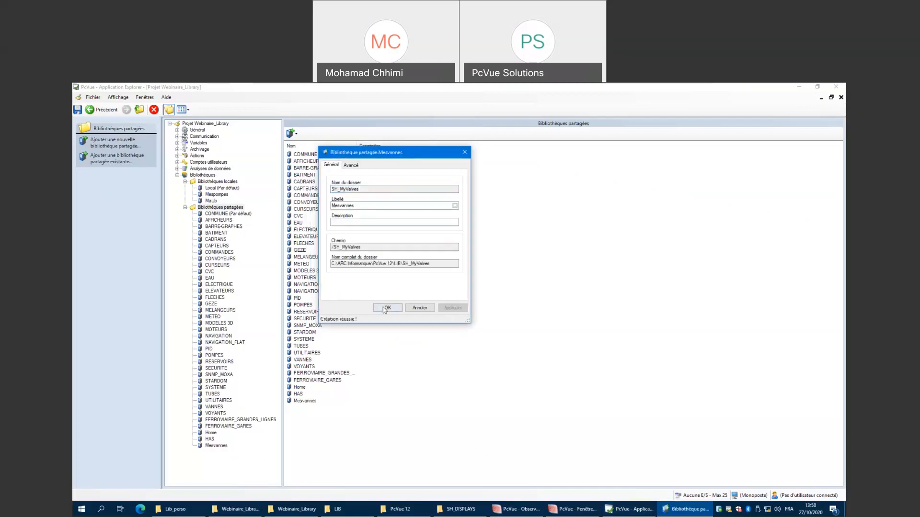
pyautogui.click(386, 308)
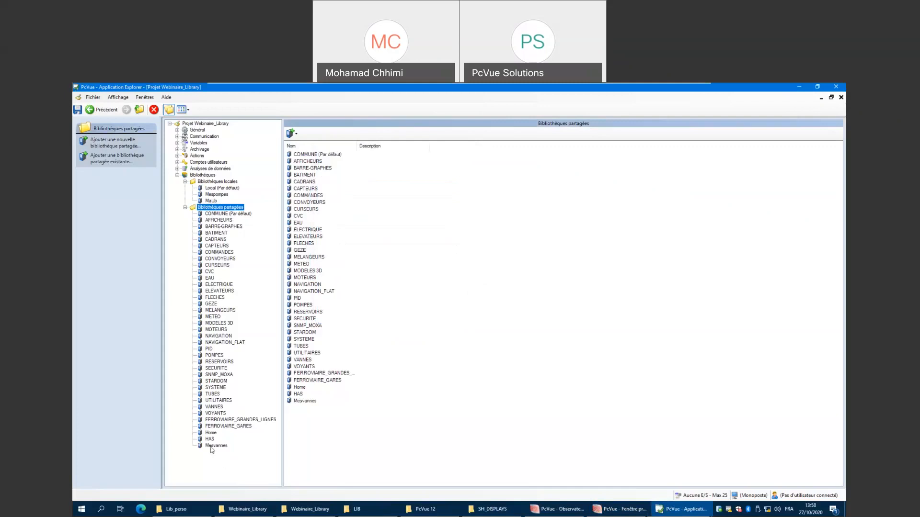
# Copy the SH_EXPORT folder from the Lib_perso desktop folder in Windows Explorer.
pyautogui.click(214, 446)
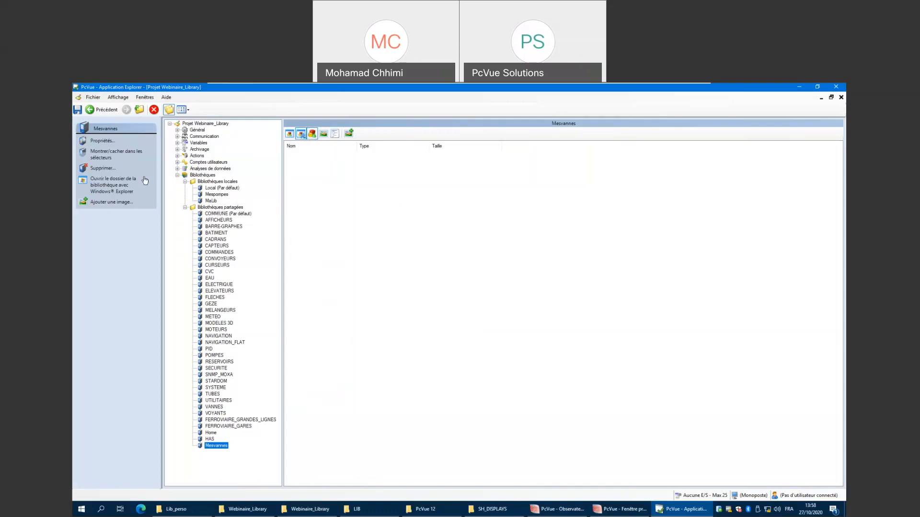
pyautogui.click(213, 208)
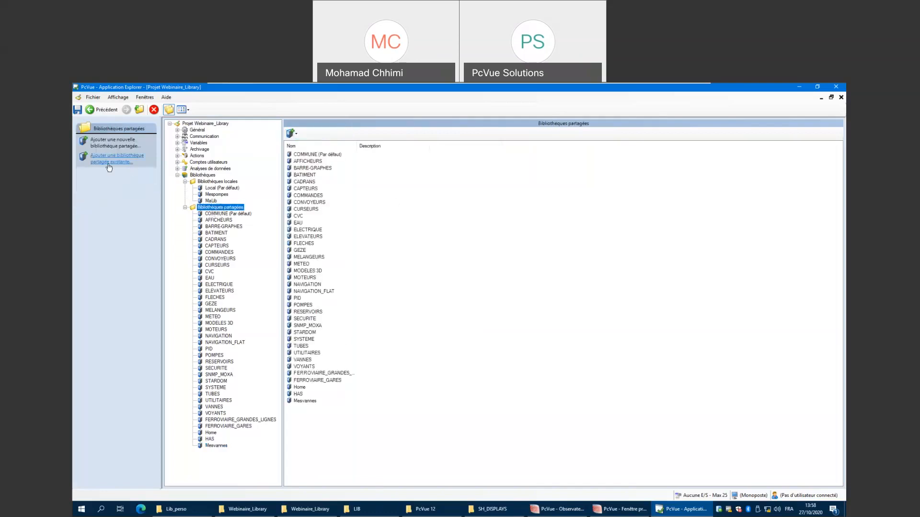
pyautogui.click(118, 164)
pyautogui.click(177, 509)
pyautogui.click(207, 197)
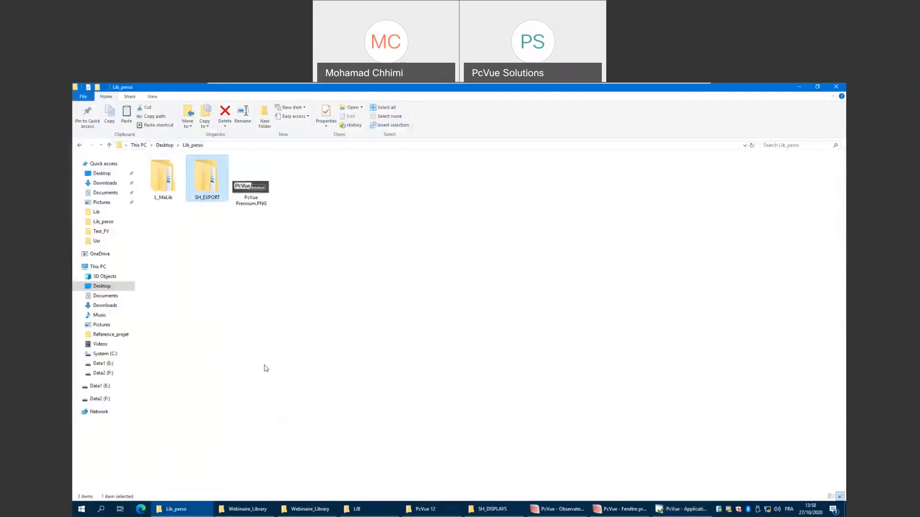
pyautogui.rightClick(208, 185)
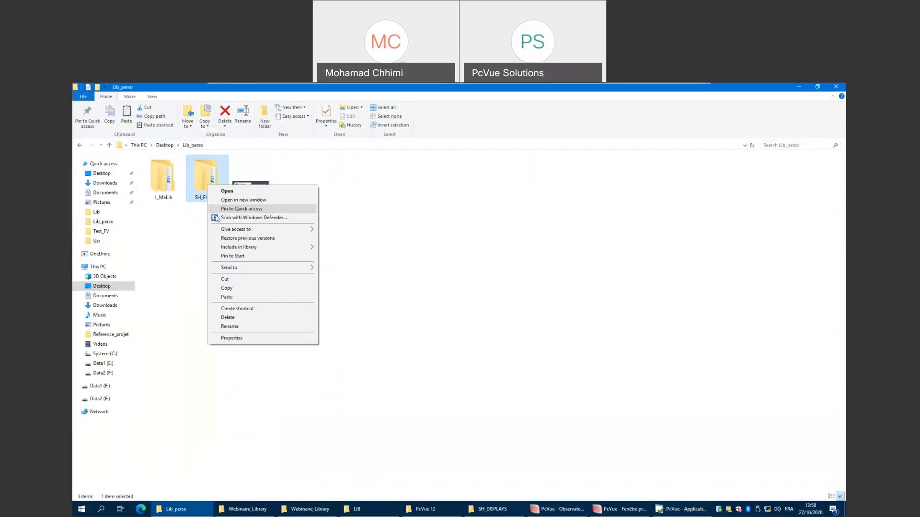
pyautogui.click(226, 289)
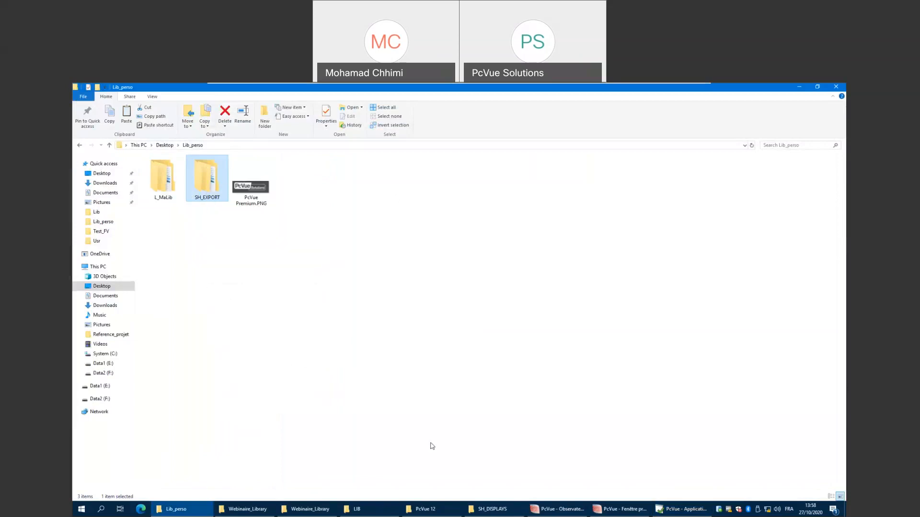
# Paste the SH_EXPORT folder into the PcVue 12 Lib folder.
pyautogui.click(428, 511)
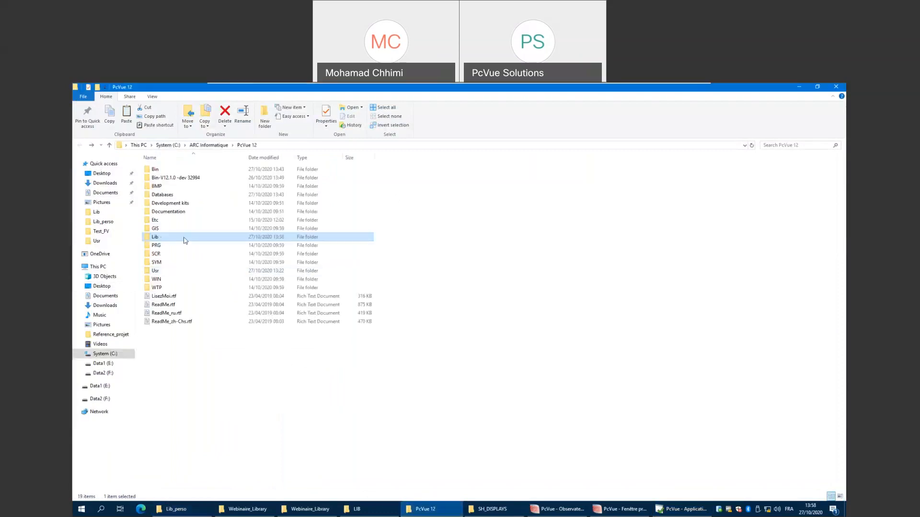
pyautogui.click(206, 402)
pyautogui.doubleClick(168, 238)
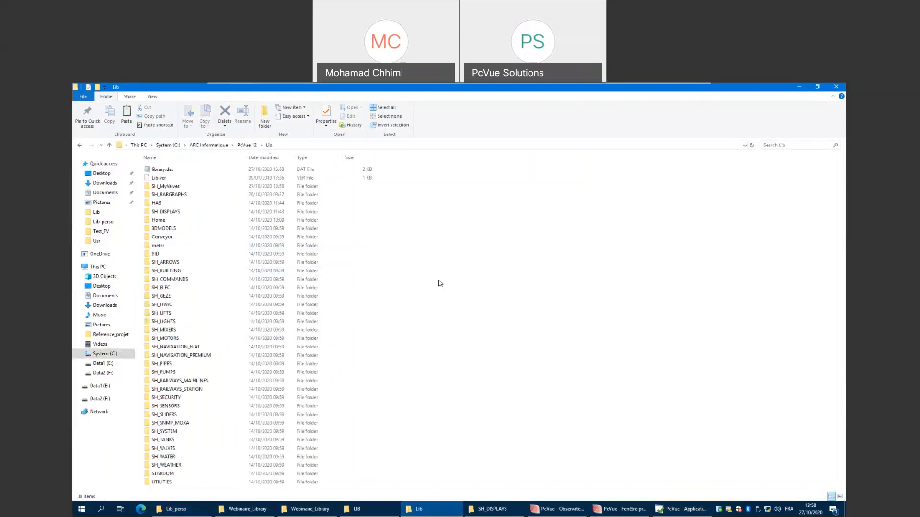
pyautogui.rightClick(403, 284)
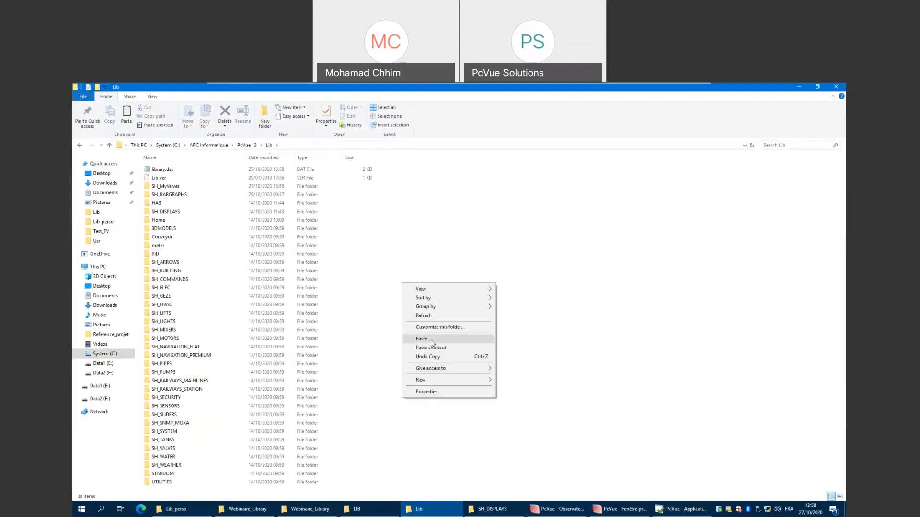
pyautogui.click(432, 339)
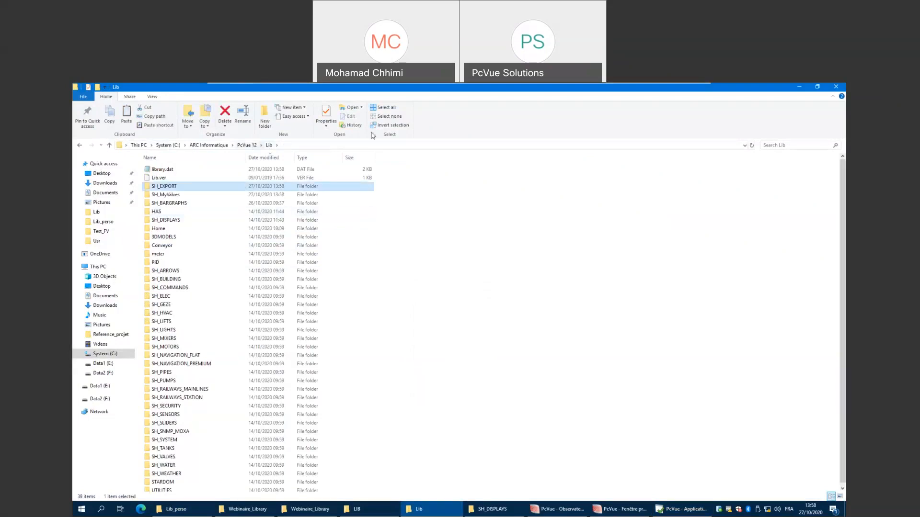
pyautogui.click(801, 87)
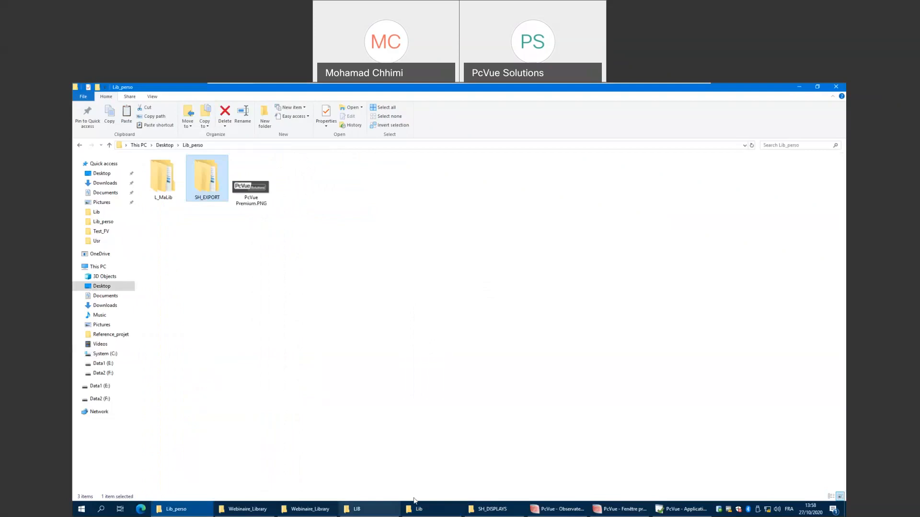
# Add SH_EXPORT as an existing shared library with the label Export.
pyautogui.click(673, 510)
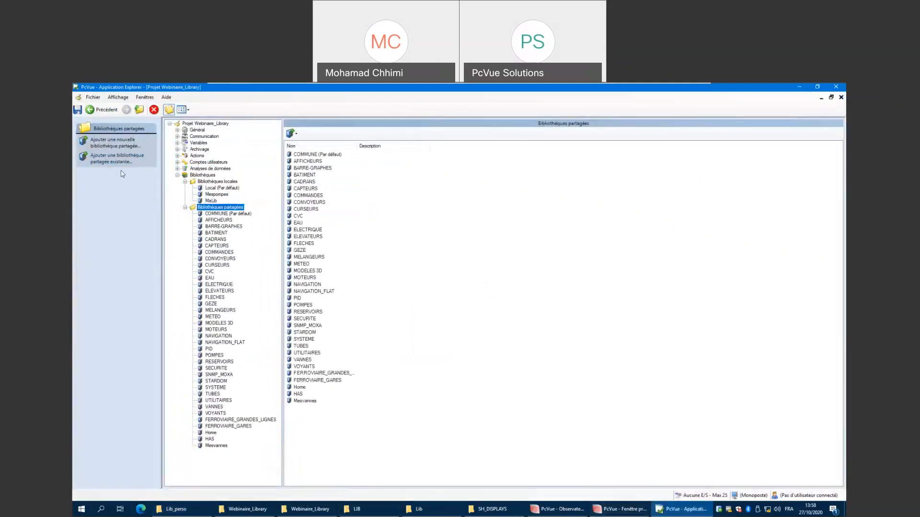
pyautogui.click(107, 162)
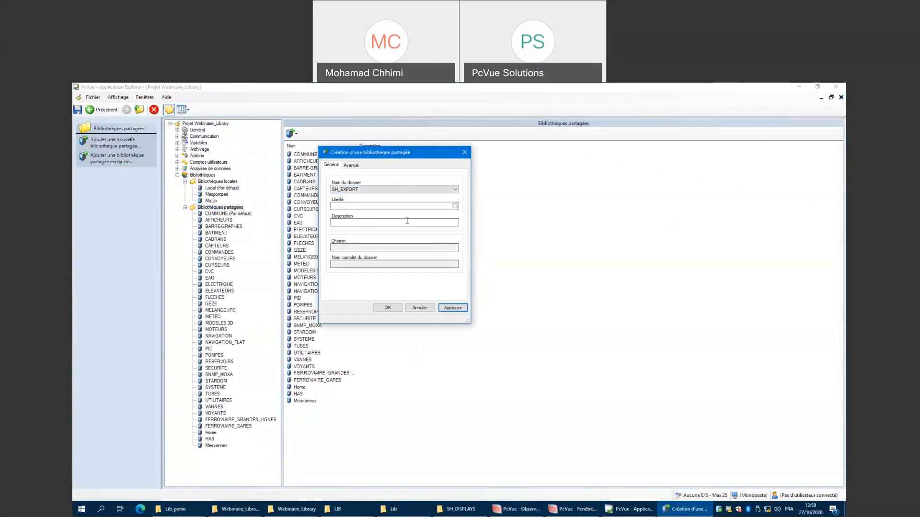
pyautogui.click(377, 207)
pyautogui.write('Export')
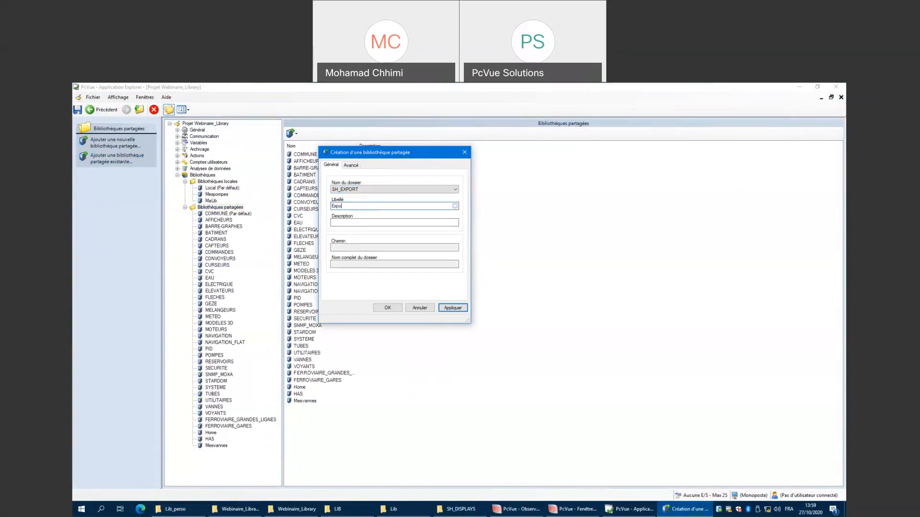
pyautogui.click(452, 308)
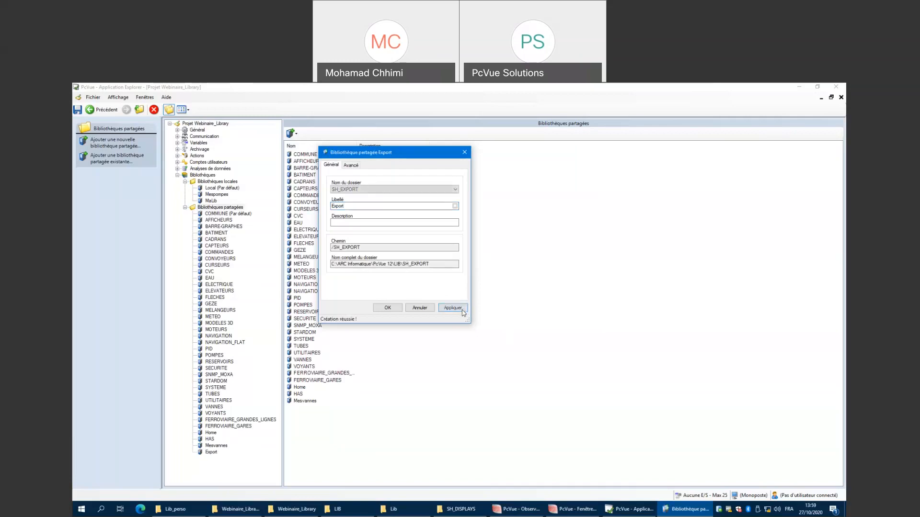
pyautogui.click(387, 309)
# Open the Export shared library and display its symbols and images as large icons.
pyautogui.click(212, 452)
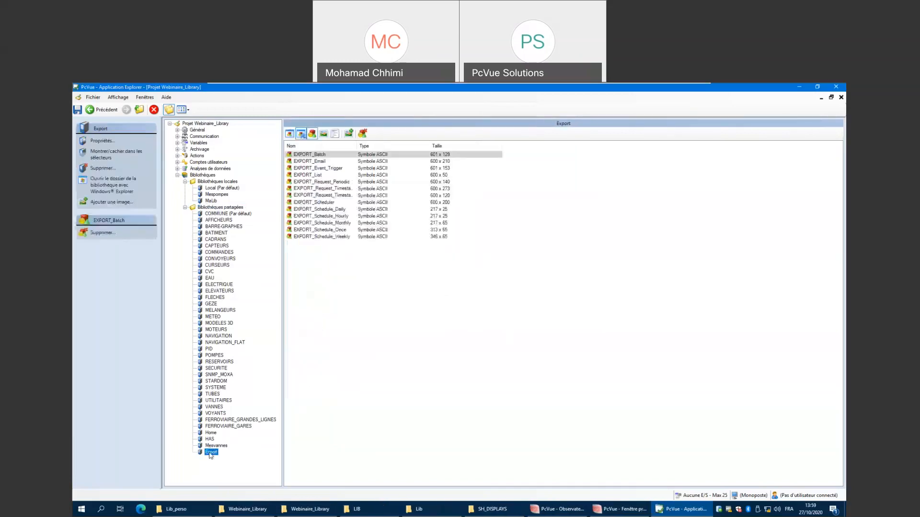
pyautogui.click(323, 135)
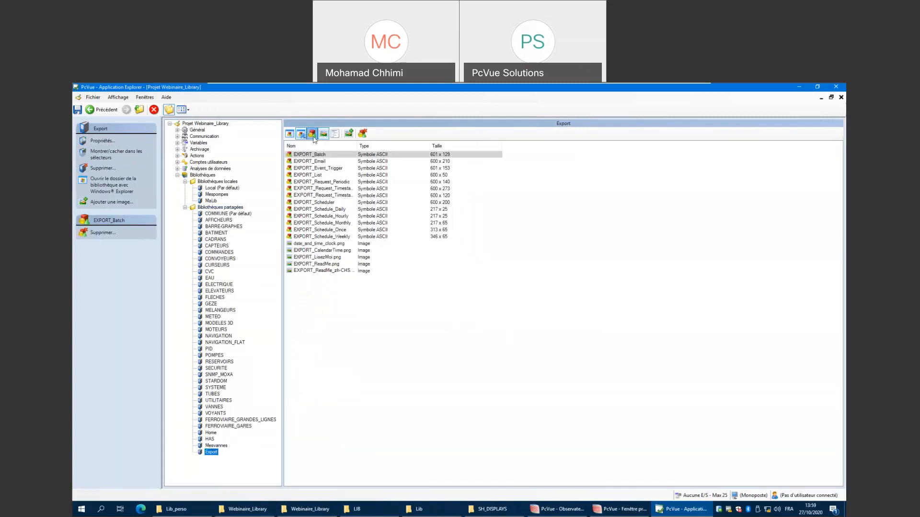
pyautogui.click(312, 135)
pyautogui.click(312, 136)
pyautogui.click(188, 110)
pyautogui.click(199, 137)
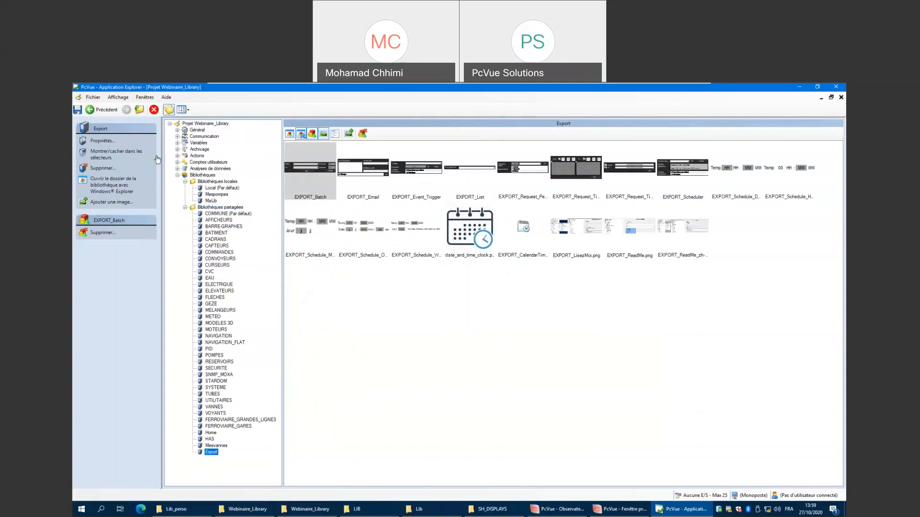
# Close Application Explorer and reopen it from the main PcVue window's configuration.
pyautogui.click(155, 110)
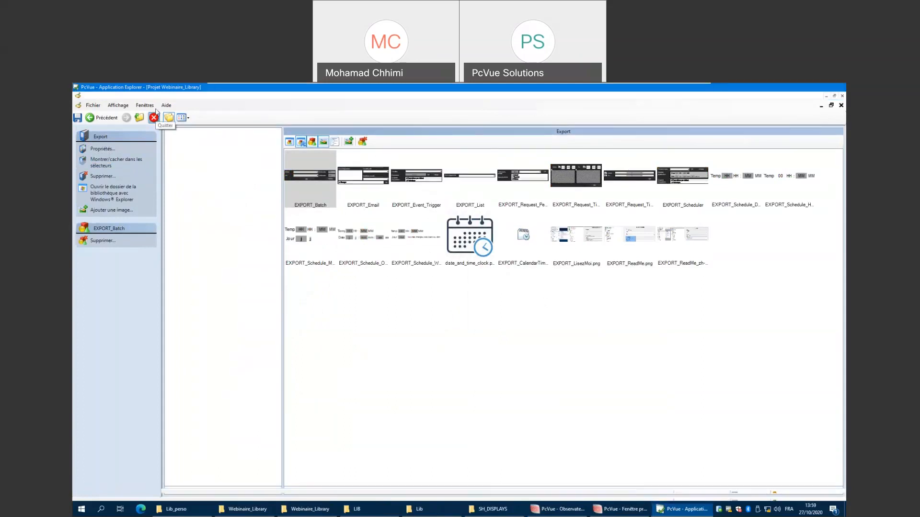
pyautogui.click(627, 514)
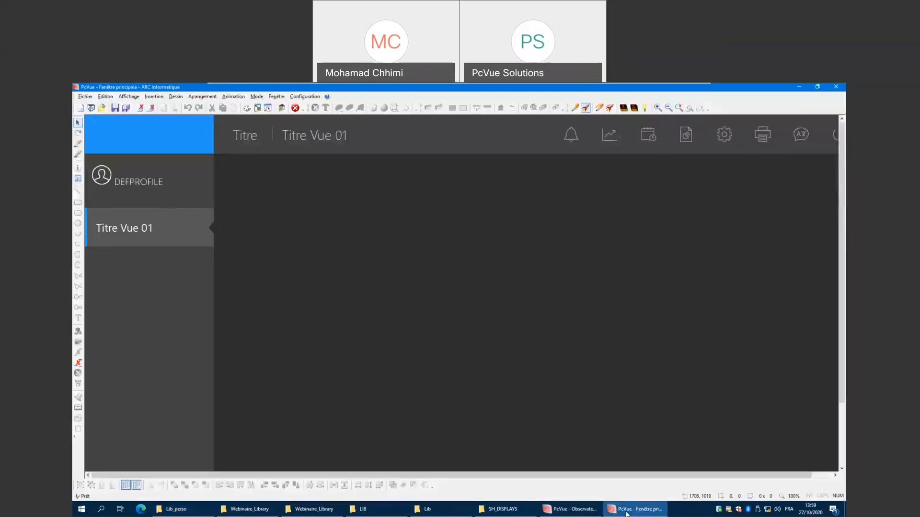
pyautogui.click(305, 96)
pyautogui.click(319, 104)
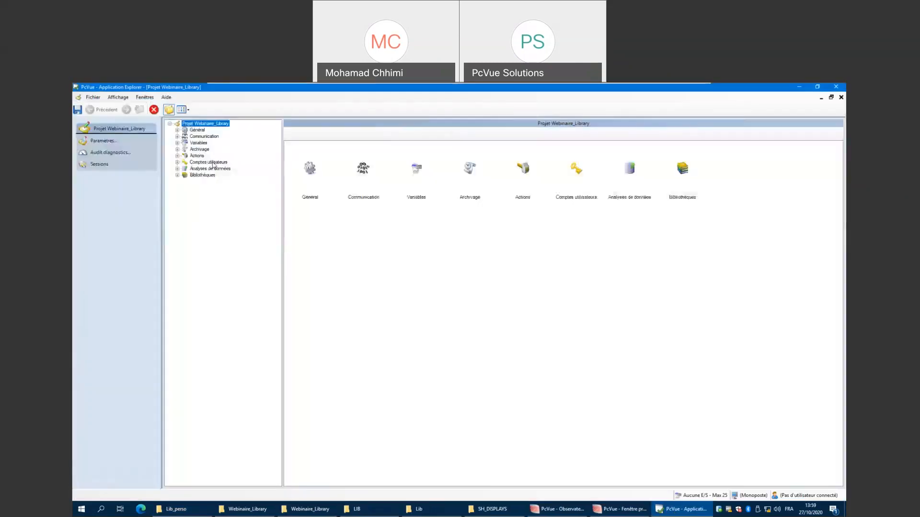
# Open the variable tree in details view and add a branch named Building.
pyautogui.click(198, 143)
pyautogui.click(188, 110)
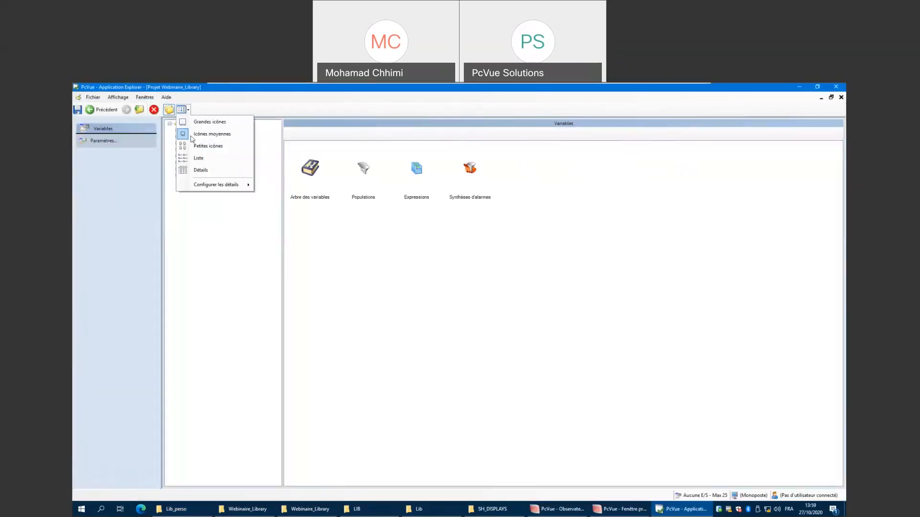
pyautogui.click(200, 170)
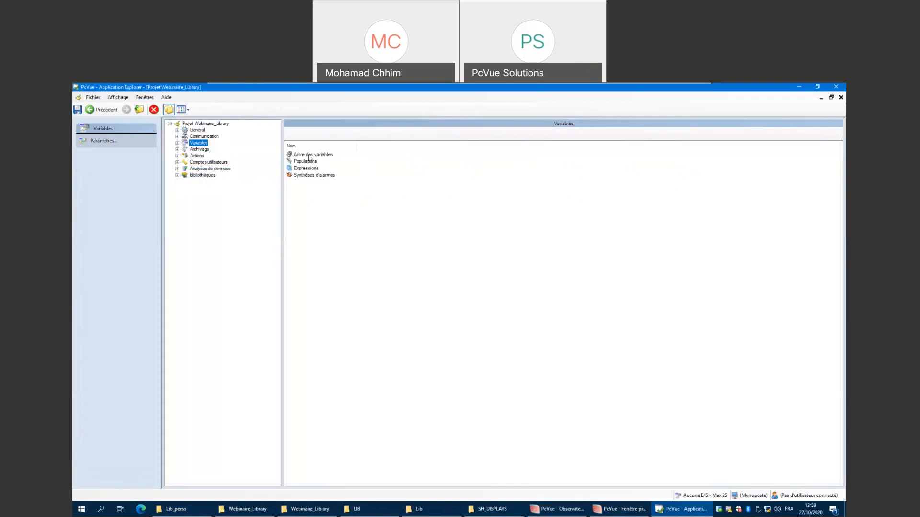
pyautogui.doubleClick(311, 155)
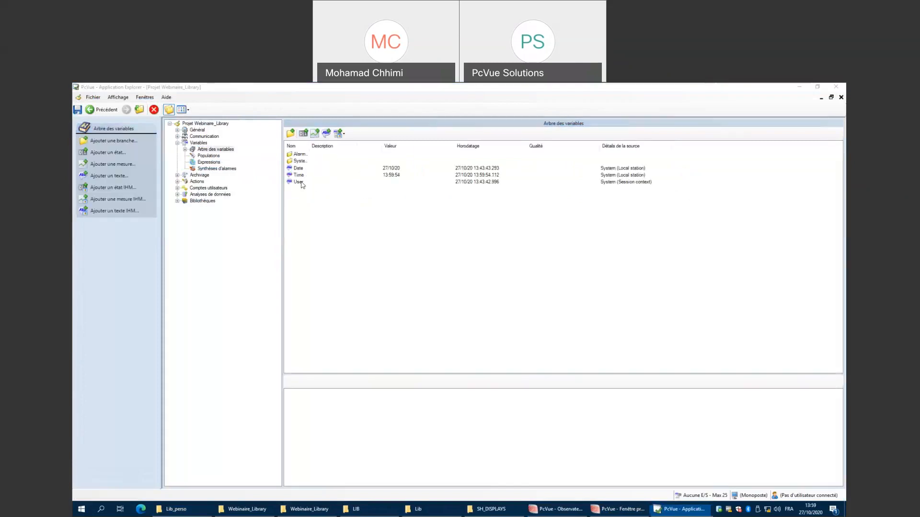
pyautogui.press('BackSpace')
pyautogui.write('Building')
pyautogui.click(474, 273)
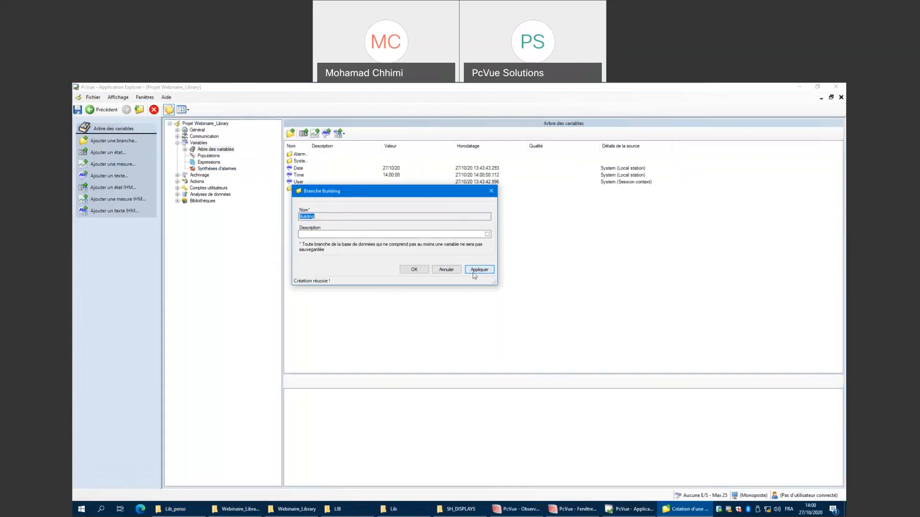
pyautogui.click(414, 270)
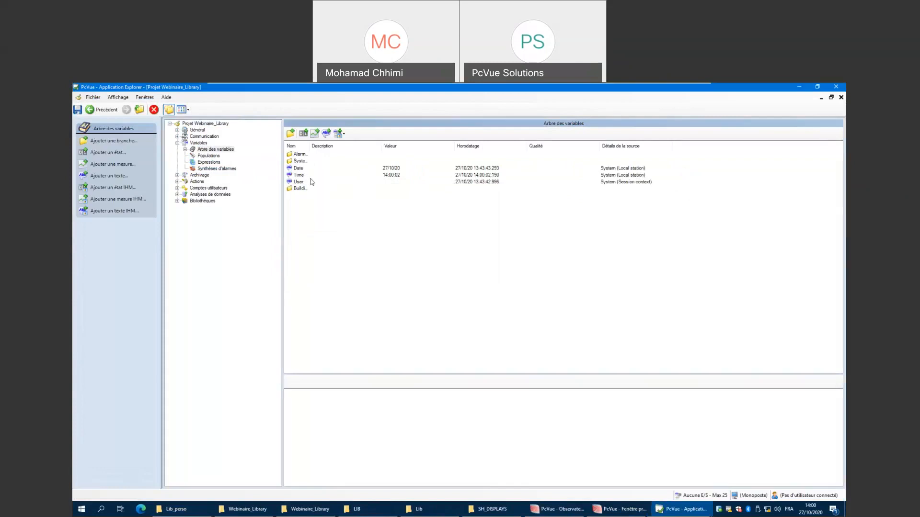
# In the Building branch, create a measure variable named pH with Commande enabled and an initialisation value of 8.
pyautogui.click(301, 189)
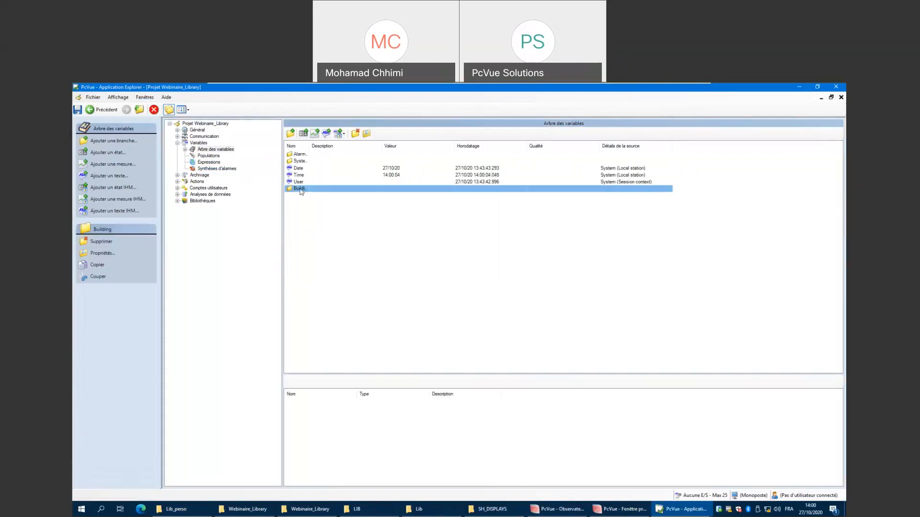
pyautogui.doubleClick(301, 189)
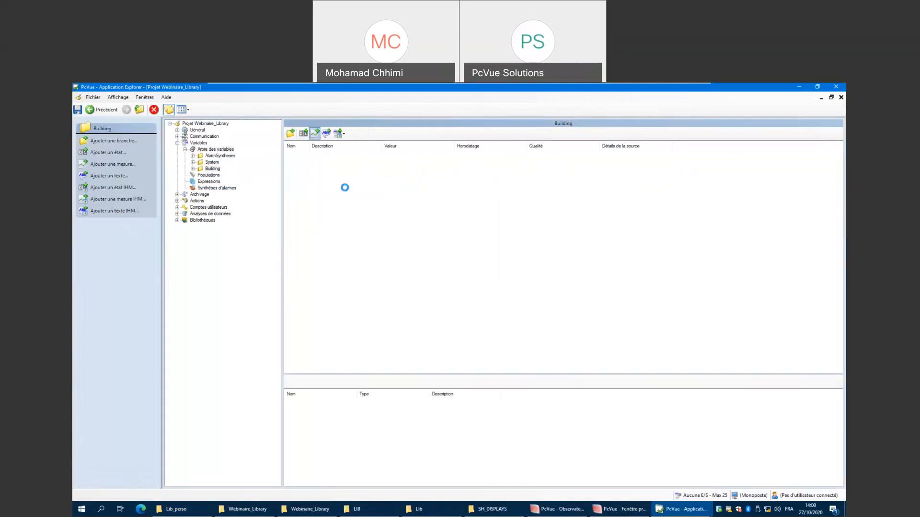
pyautogui.write('PH')
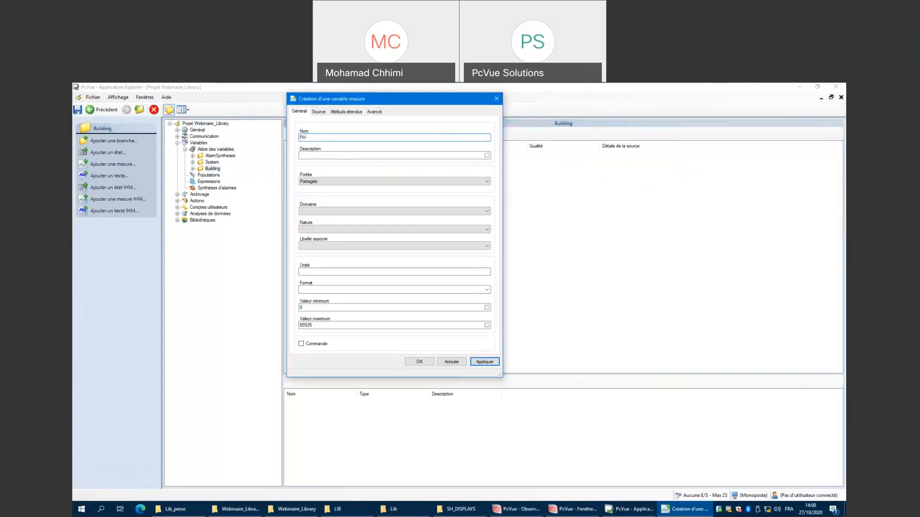
pyautogui.press('BackSpace')
pyautogui.write('pH')
pyautogui.click(301, 344)
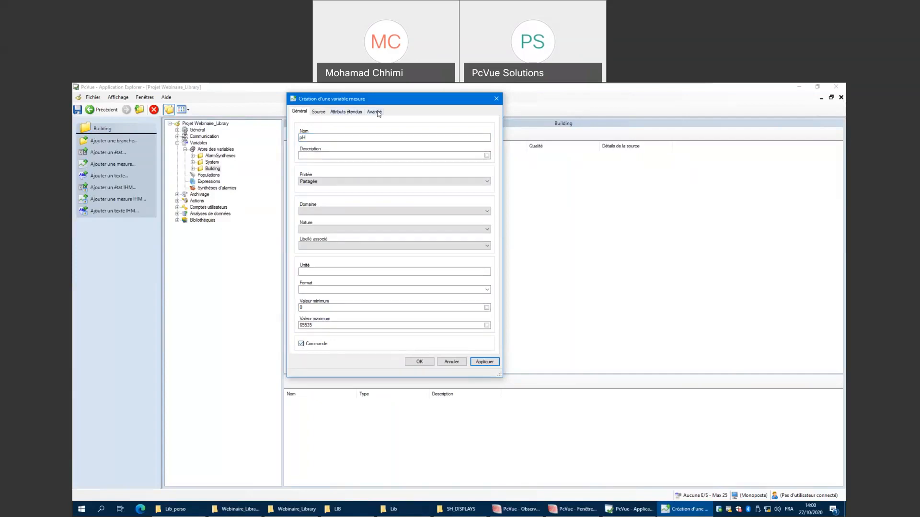
pyautogui.click(375, 112)
pyautogui.click(316, 305)
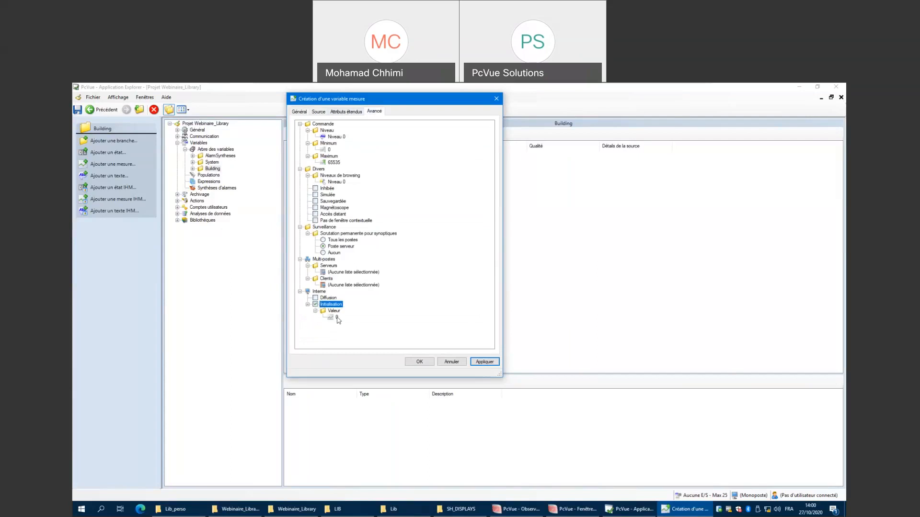
pyautogui.click(337, 317)
pyautogui.write('8')
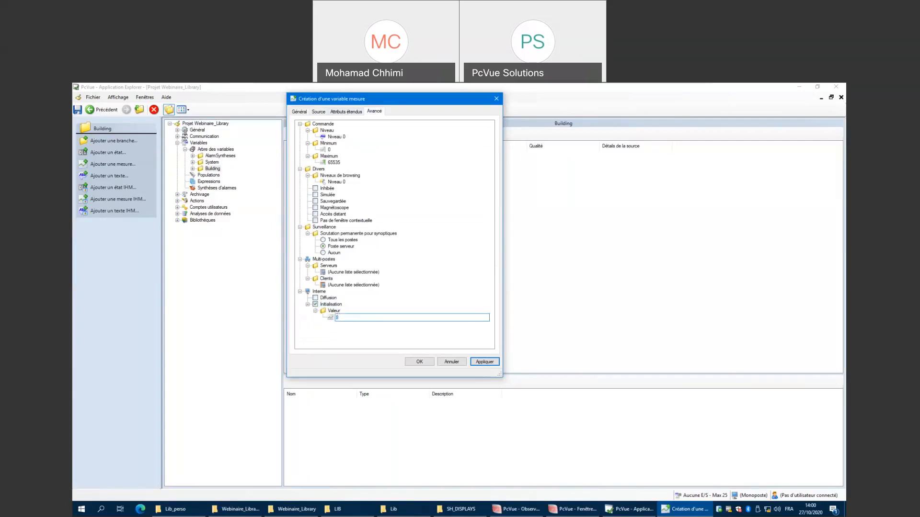
pyautogui.click(485, 362)
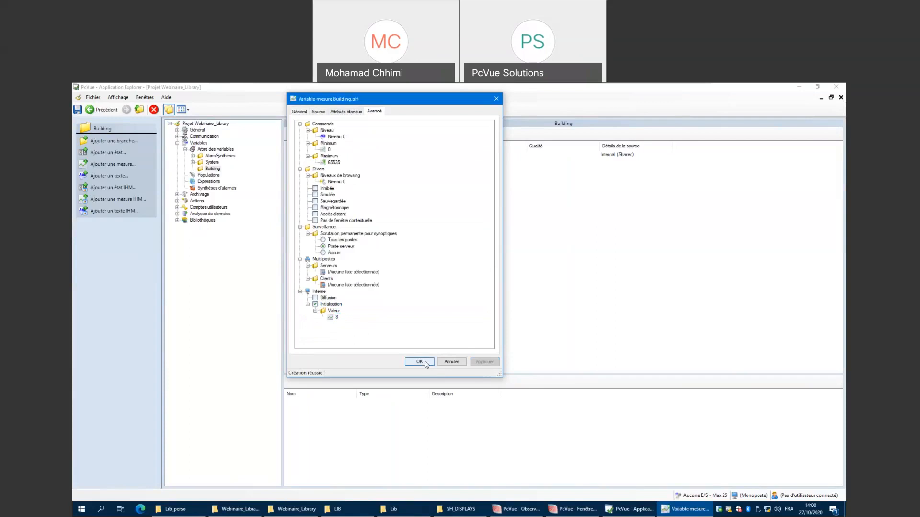
pyautogui.click(420, 363)
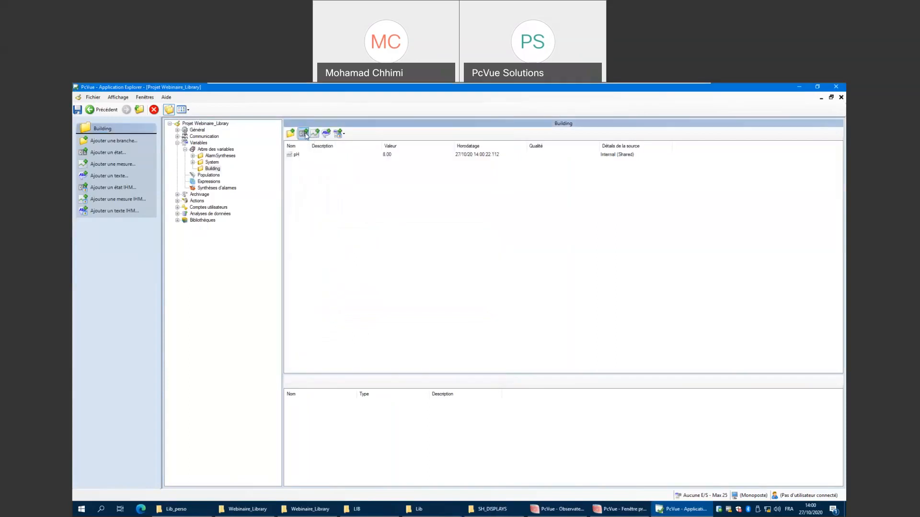
# Add a state variable named CMD in the Building branch with Commande enabled.
pyautogui.click(304, 134)
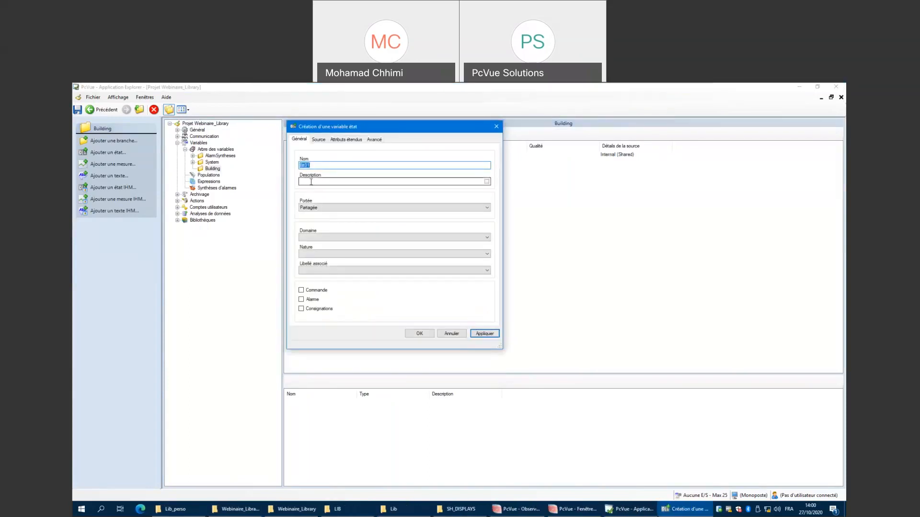
pyautogui.write('CMD')
pyautogui.click(304, 291)
pyautogui.click(483, 334)
pyautogui.click(419, 334)
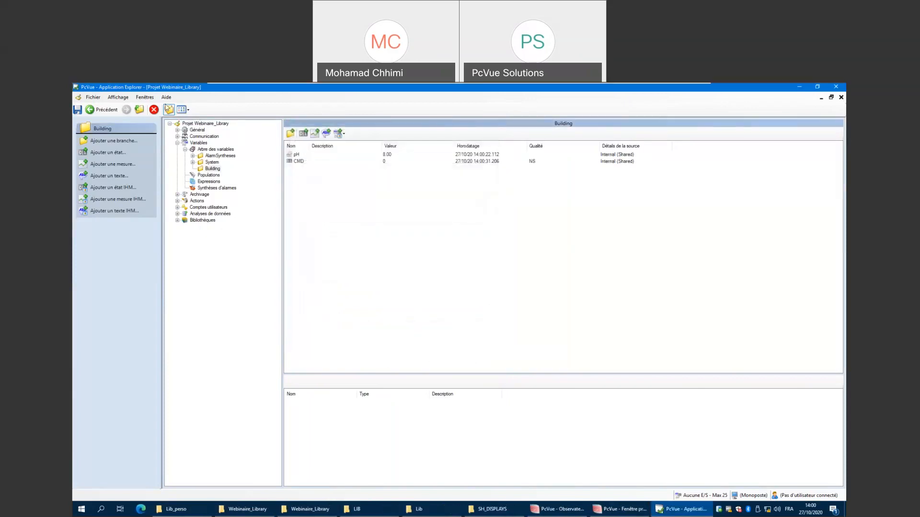
# Close Application Explorer and switch the main window's view to design mode.
pyautogui.click(154, 110)
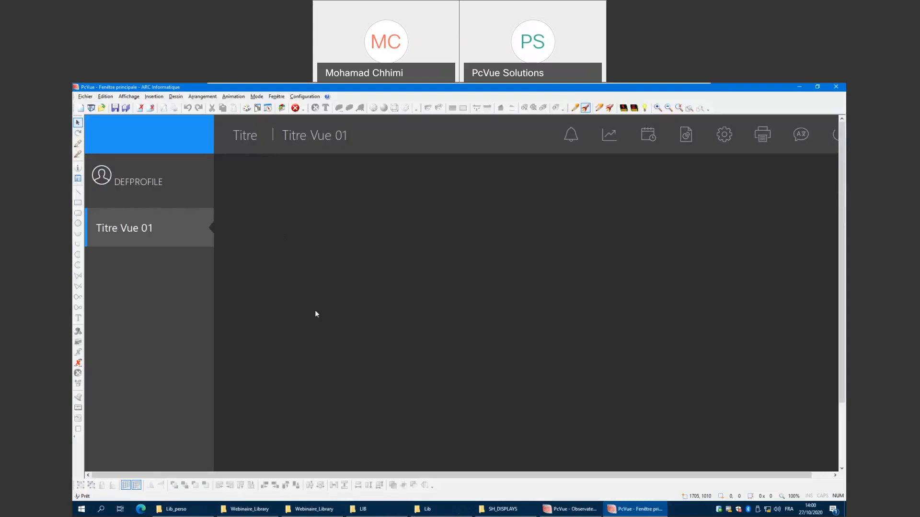
pyautogui.click(154, 97)
pyautogui.click(357, 286)
pyautogui.click(574, 107)
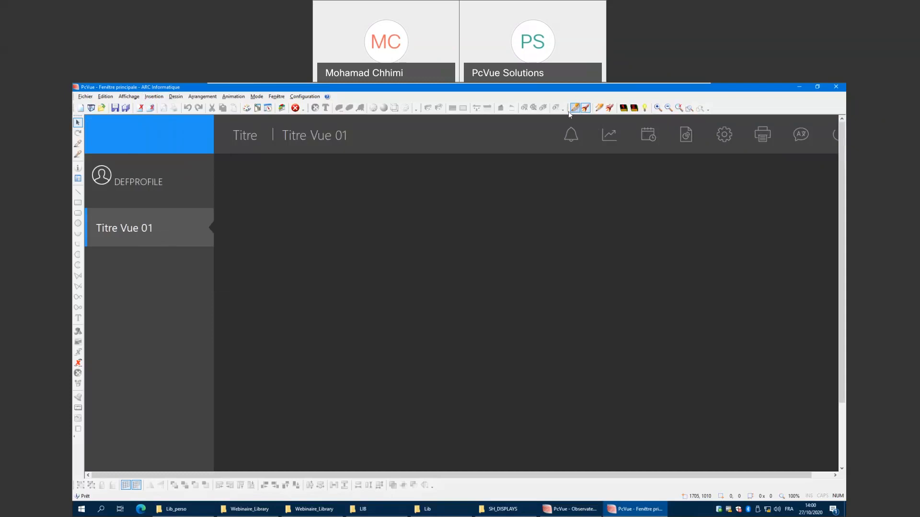
# Open Insert Symbol, choose the AFFICHEURS library and filter its symbols with *_PH*.
pyautogui.click(154, 97)
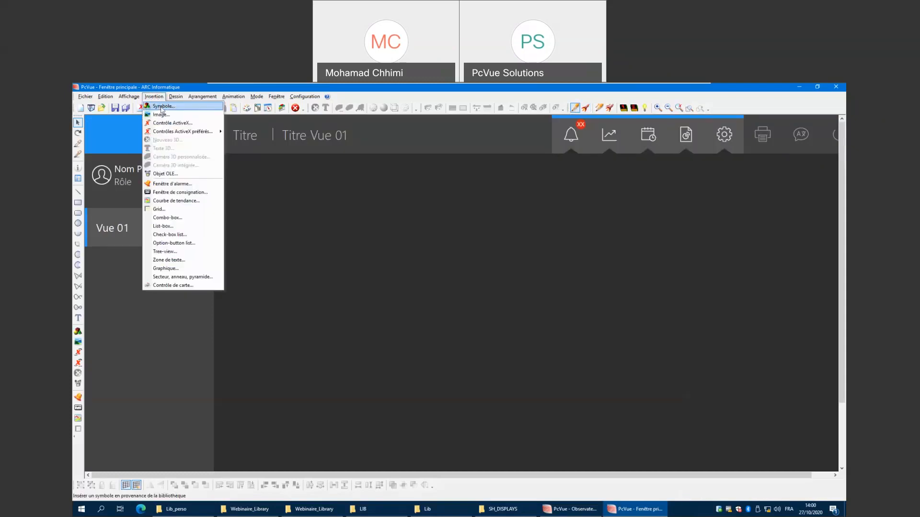
pyautogui.click(161, 104)
pyautogui.moveTo(201, 101); pyautogui.dragTo(356, 187)
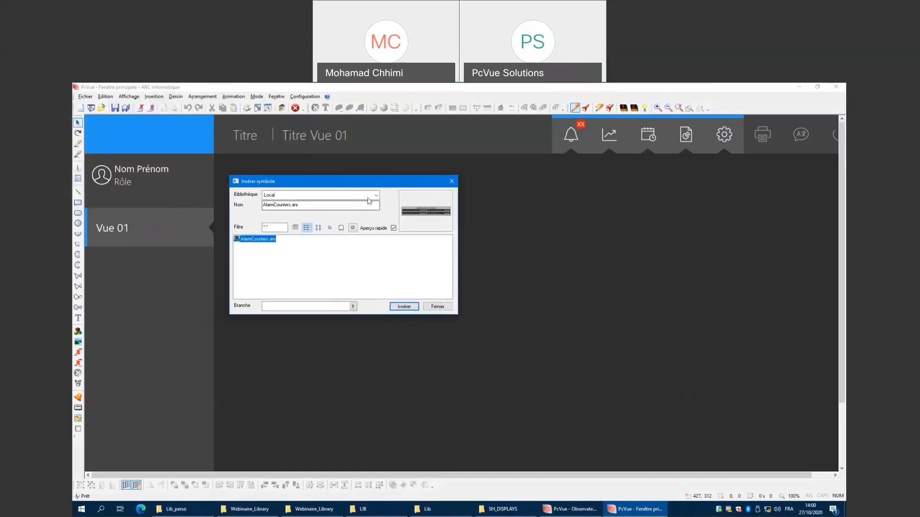
pyautogui.click(369, 200)
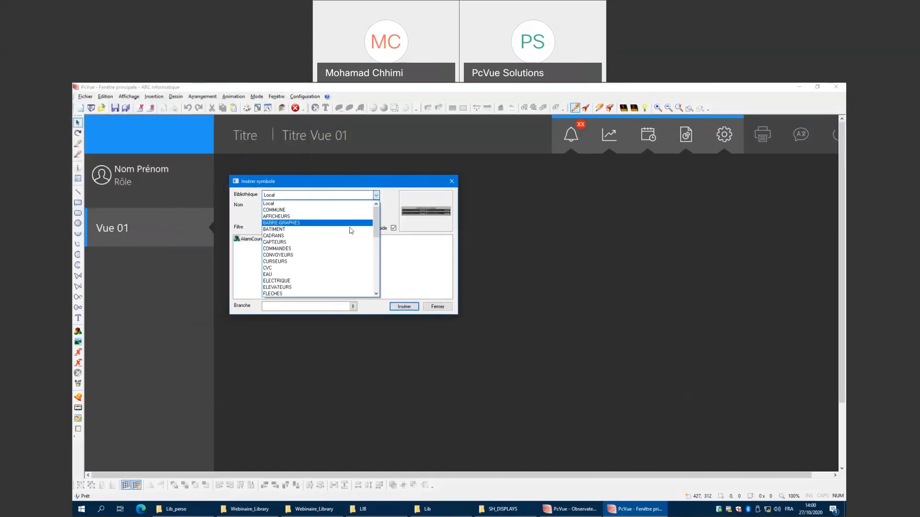
pyautogui.click(275, 219)
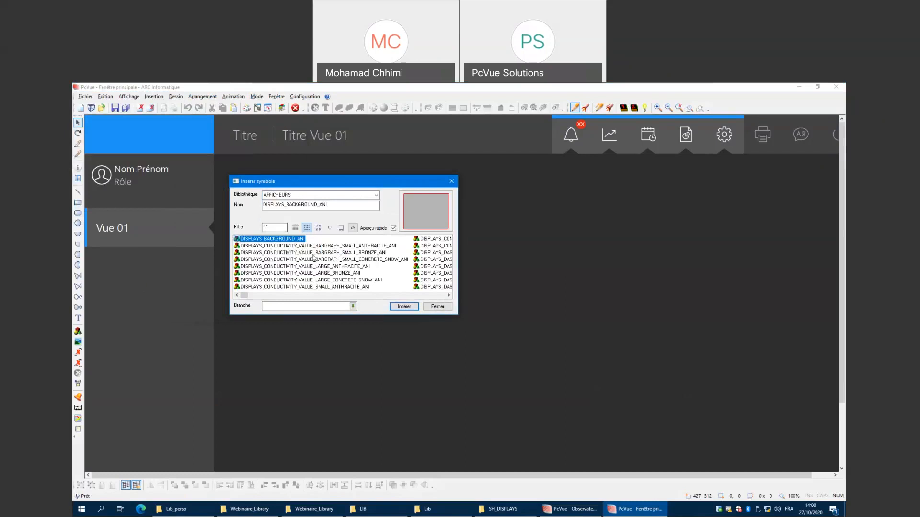
pyautogui.click(330, 198)
pyautogui.click(328, 203)
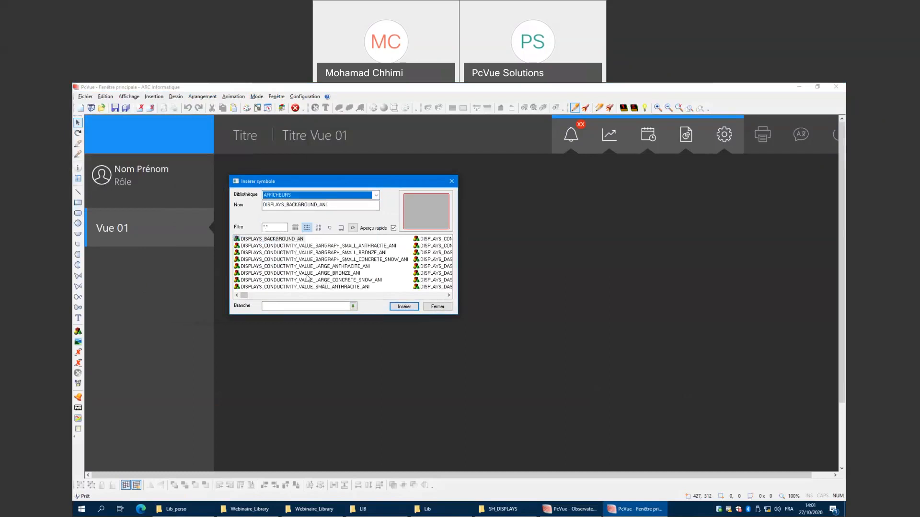
pyautogui.click(269, 227)
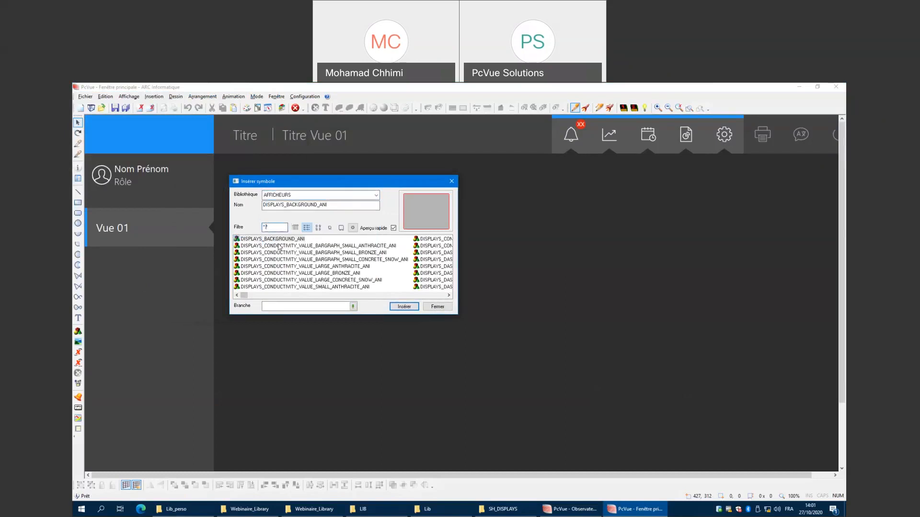
pyautogui.press('BackSpace')
pyautogui.write('*_*')
pyautogui.write('PH*')
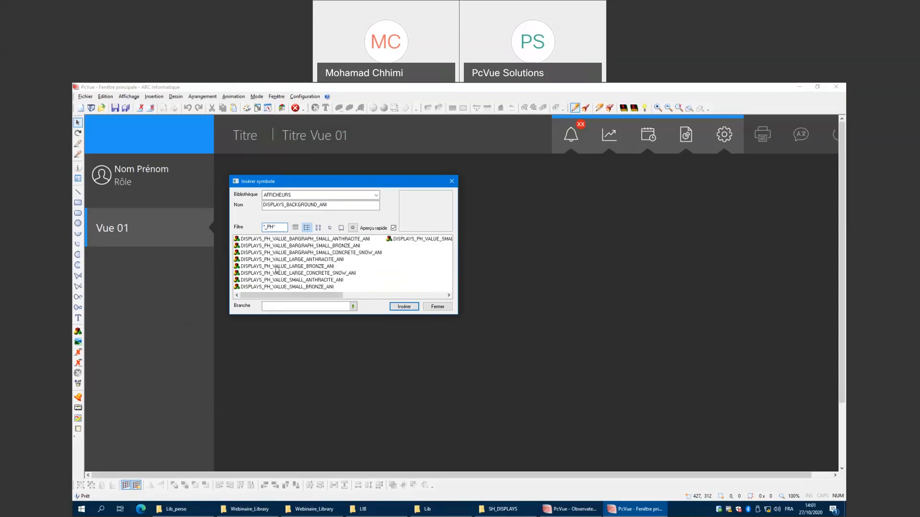
# Insert the DISPLAYS_PH_VALUE_LARGE_CONCRETE_SNOW_ANI symbol and place it in the middle of the view.
pyautogui.click(276, 266)
pyautogui.click(293, 274)
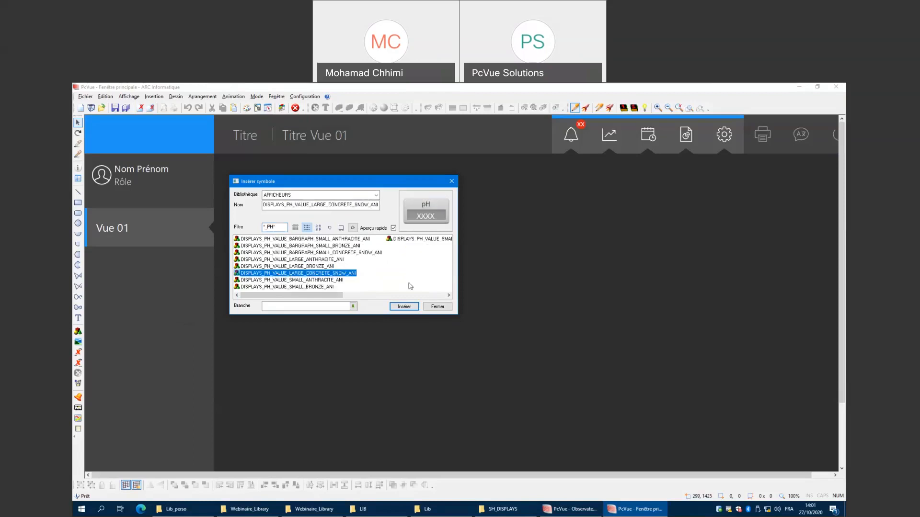
pyautogui.click(404, 307)
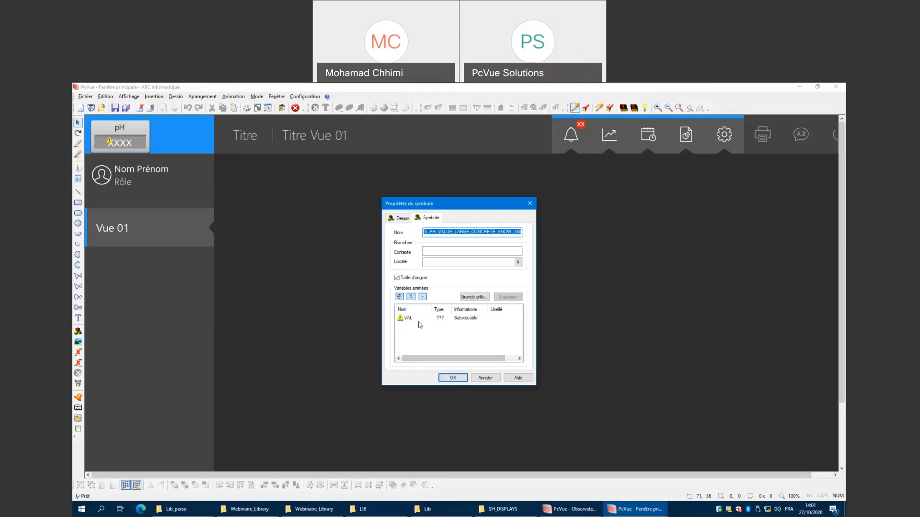
pyautogui.click(457, 377)
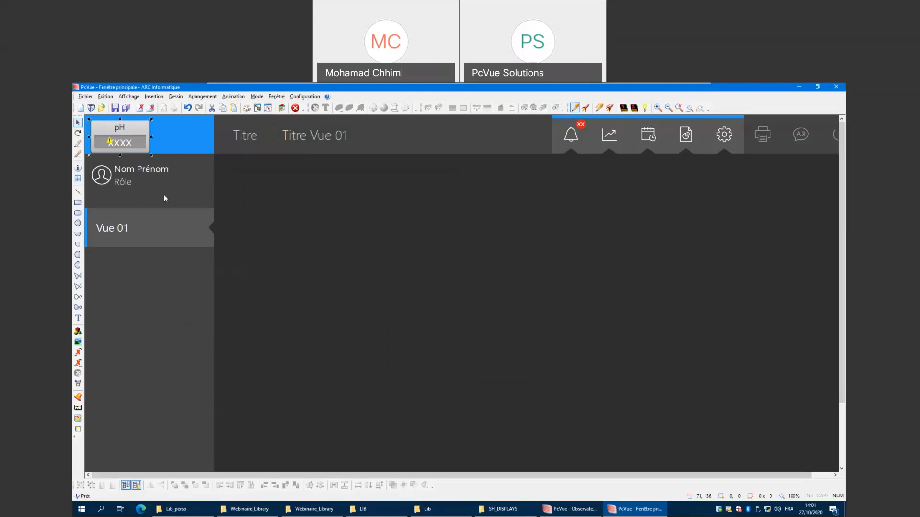
pyautogui.click(355, 296)
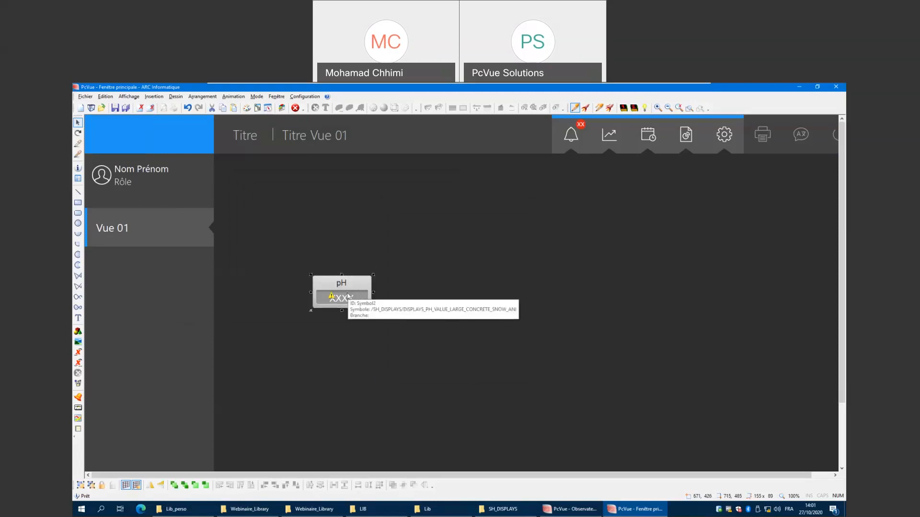
pyautogui.doubleClick(346, 292)
pyautogui.click(429, 250)
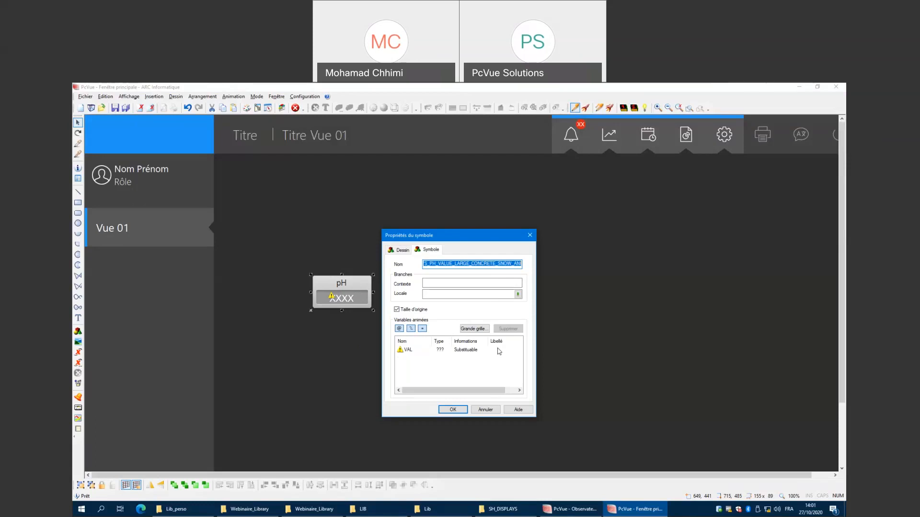
pyautogui.click(503, 350)
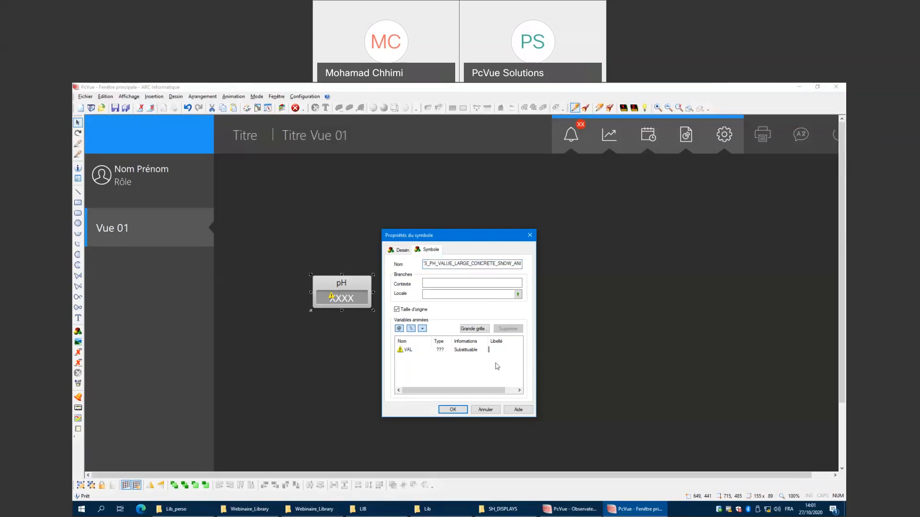
pyautogui.moveTo(473, 393); pyautogui.dragTo(491, 392)
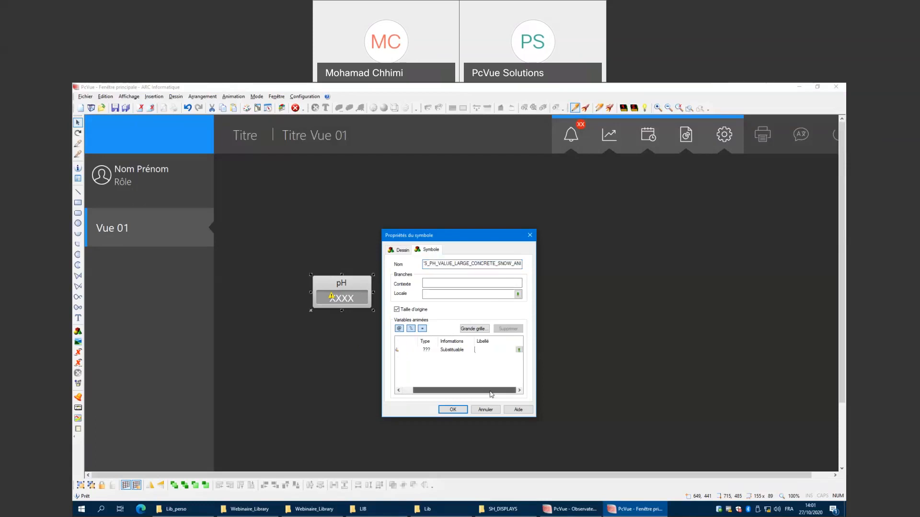
pyautogui.click(519, 350)
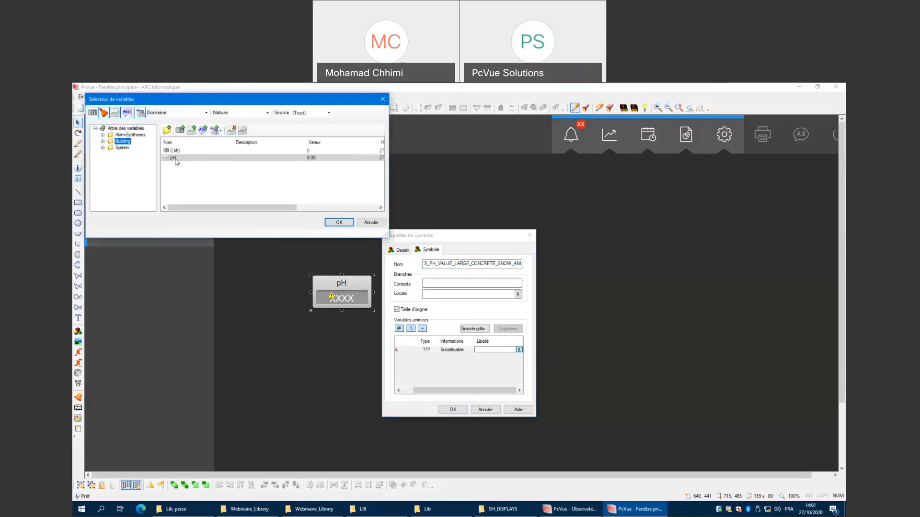
pyautogui.click(173, 158)
pyautogui.doubleClick(174, 158)
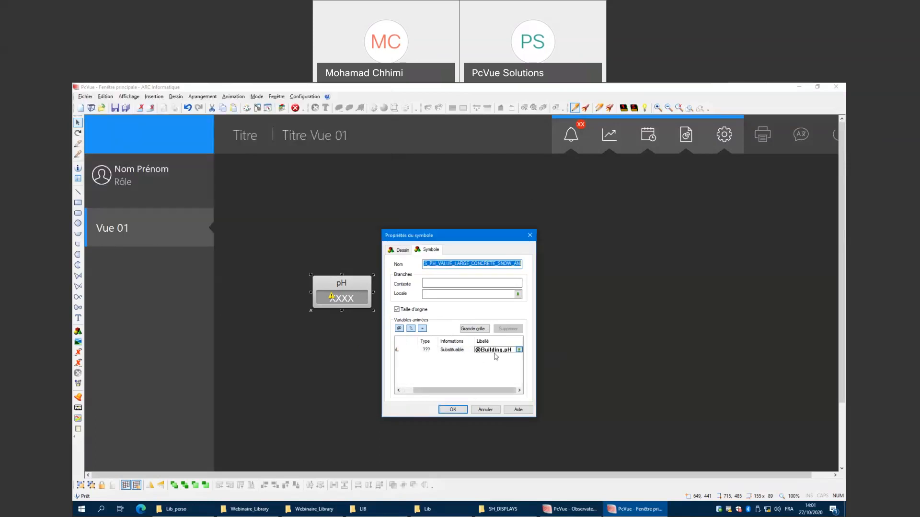
pyautogui.moveTo(483, 394); pyautogui.dragTo(472, 392)
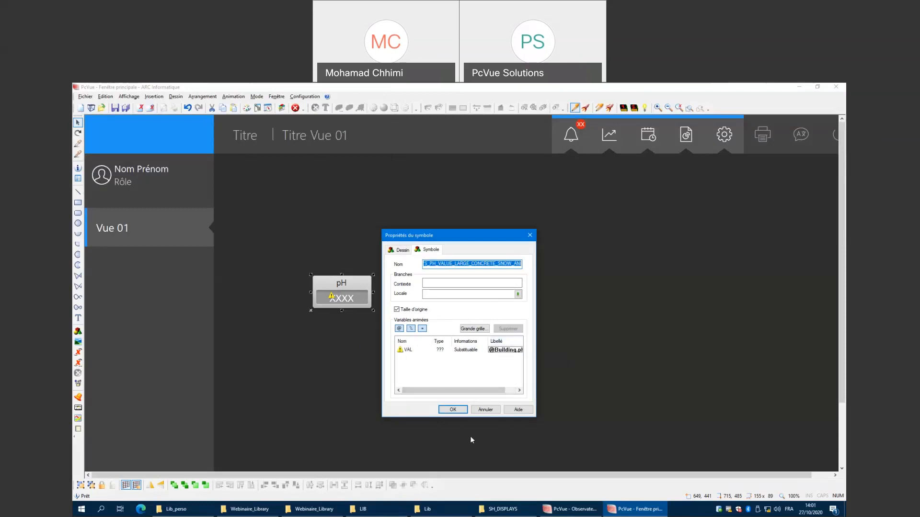
pyautogui.click(453, 409)
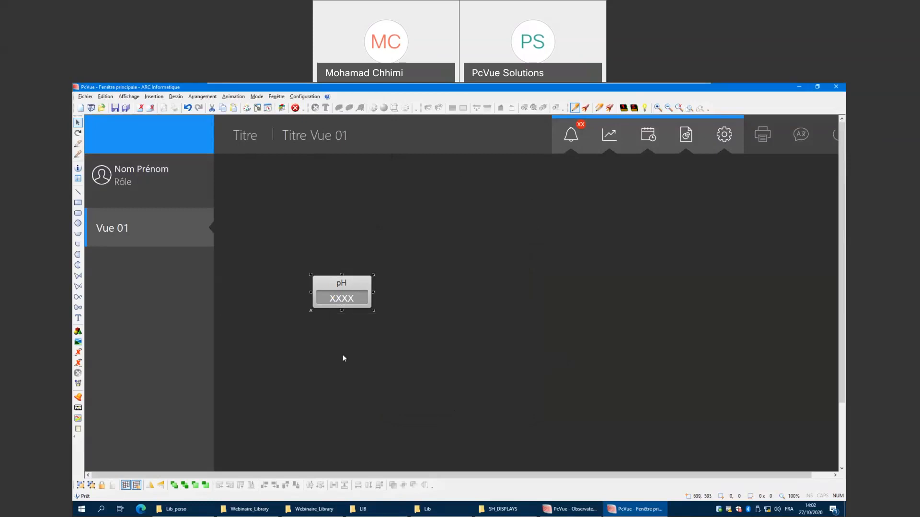
# Run the view to check the pH symbol's display, then return to design mode.
pyautogui.rightClick(346, 337)
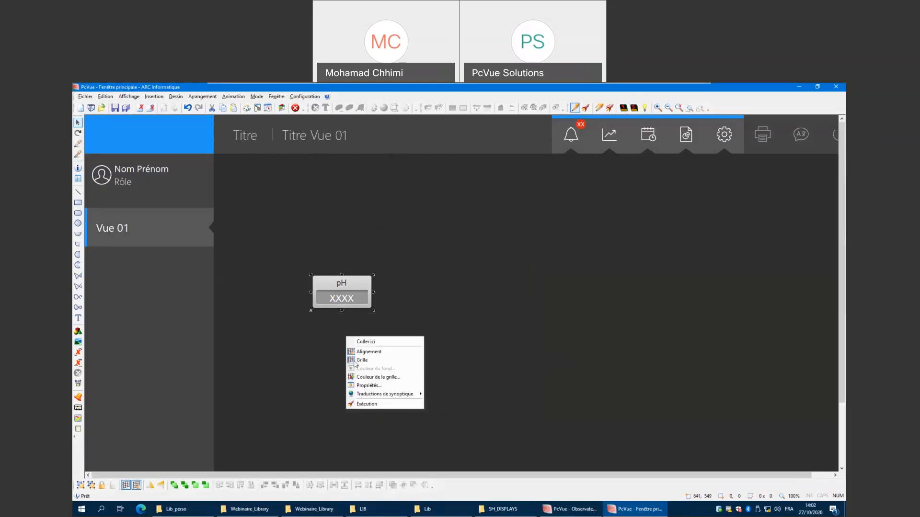
pyautogui.click(367, 405)
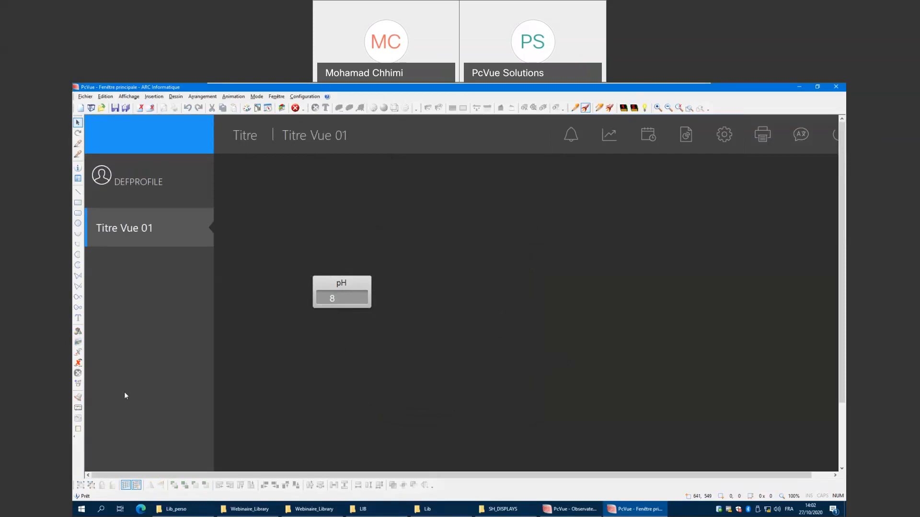
pyautogui.rightClick(304, 351)
pyautogui.click(317, 422)
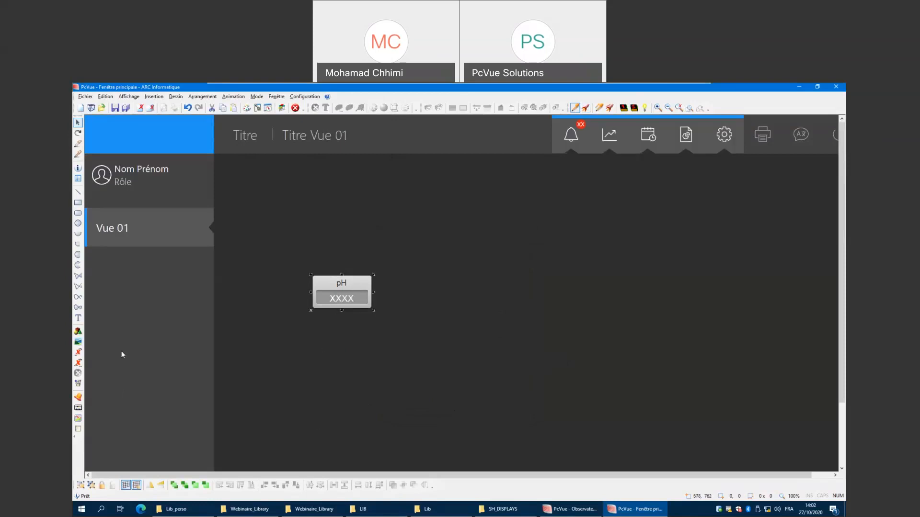
# Add a text label reading Par substitution above the pH symbol.
pyautogui.click(78, 318)
pyautogui.click(323, 251)
pyautogui.write('P')
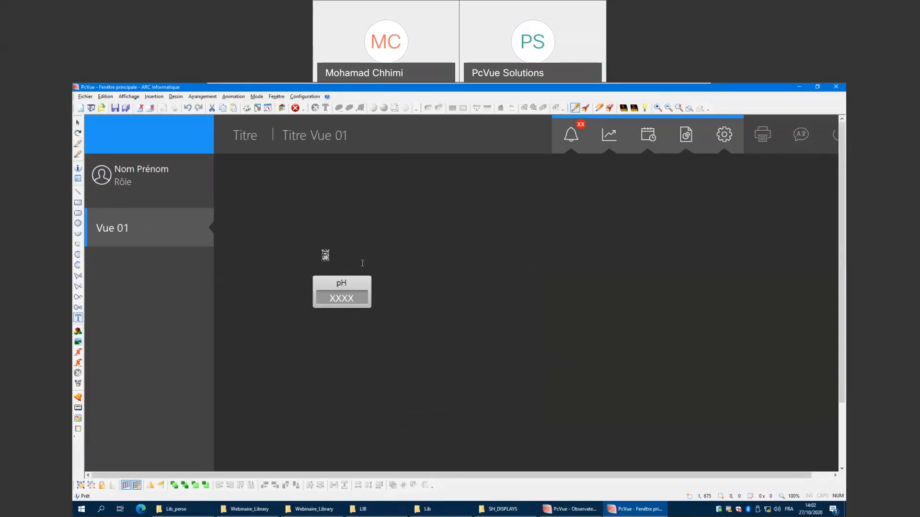
pyautogui.write('ar subsitution')
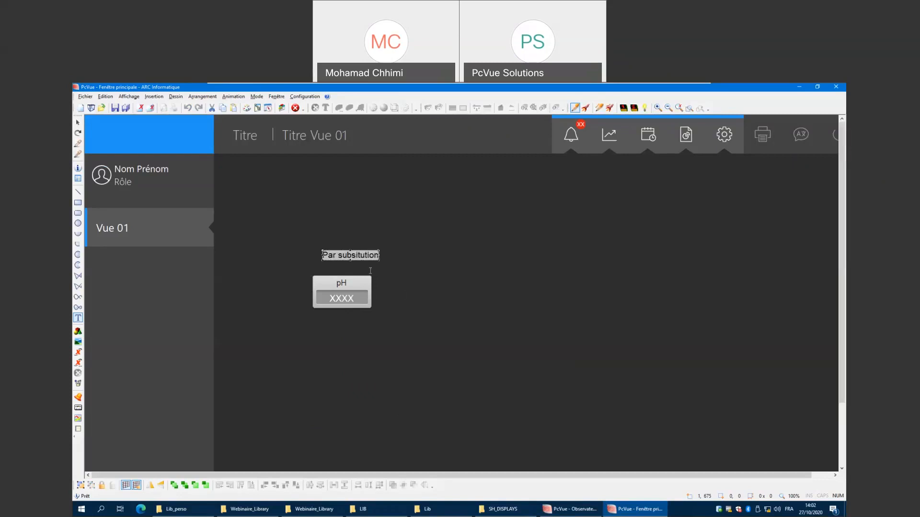
pyautogui.click(357, 255)
pyautogui.write('t')
pyautogui.press('Escape')
pyautogui.click(359, 252)
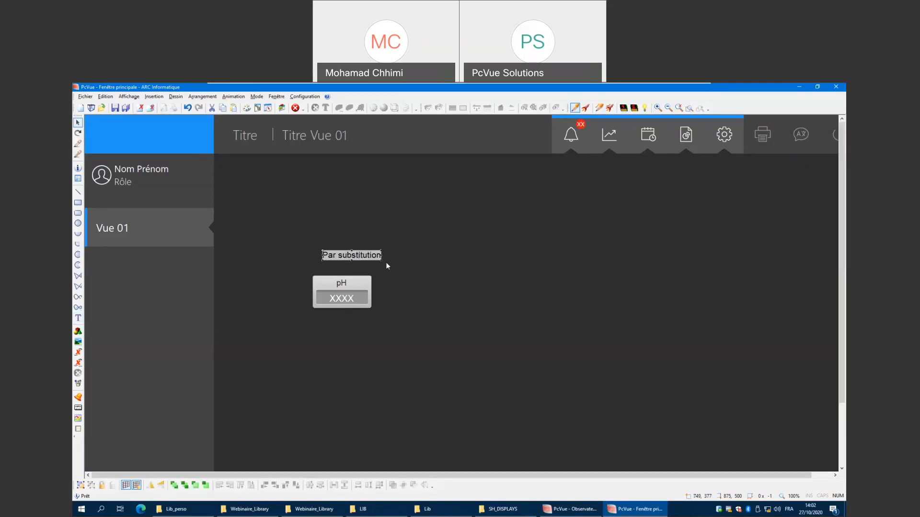
# Reposition the Par substitution label just above the pH symbol.
pyautogui.moveTo(381, 260); pyautogui.dragTo(360, 250)
pyautogui.click(486, 302)
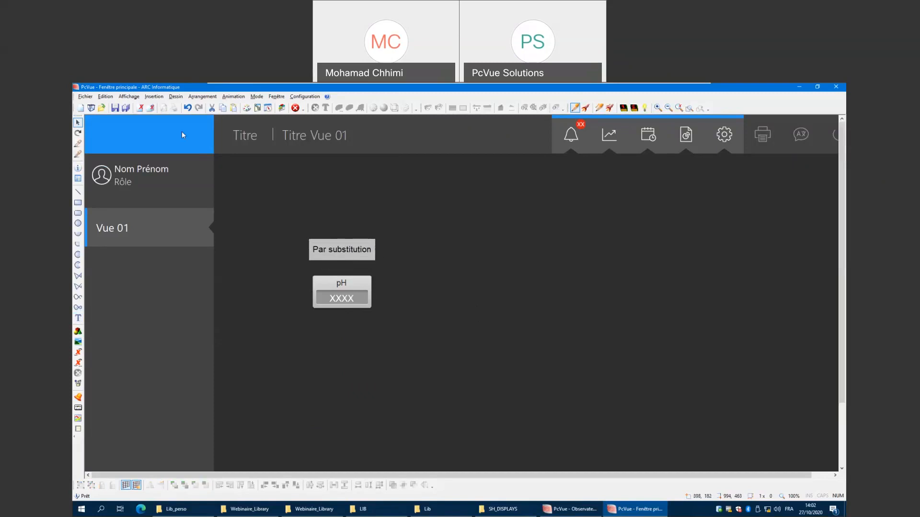
# Insert the COMMANDS_LIGHT_SWITCH_BUTTON_0_1_BILING_ANI symbol from the COMMANDES library, clearing the name filter to list it.
pyautogui.click(155, 97)
pyautogui.click(166, 107)
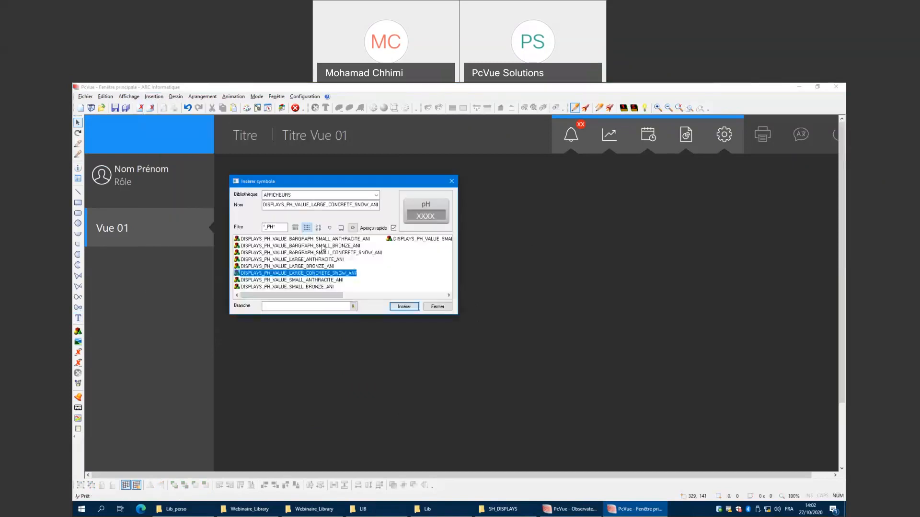
pyautogui.click(375, 196)
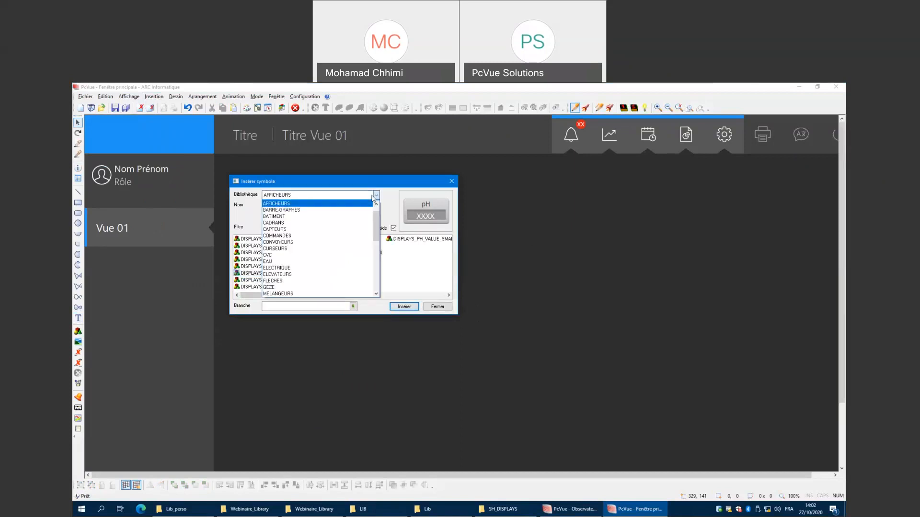
pyautogui.click(277, 236)
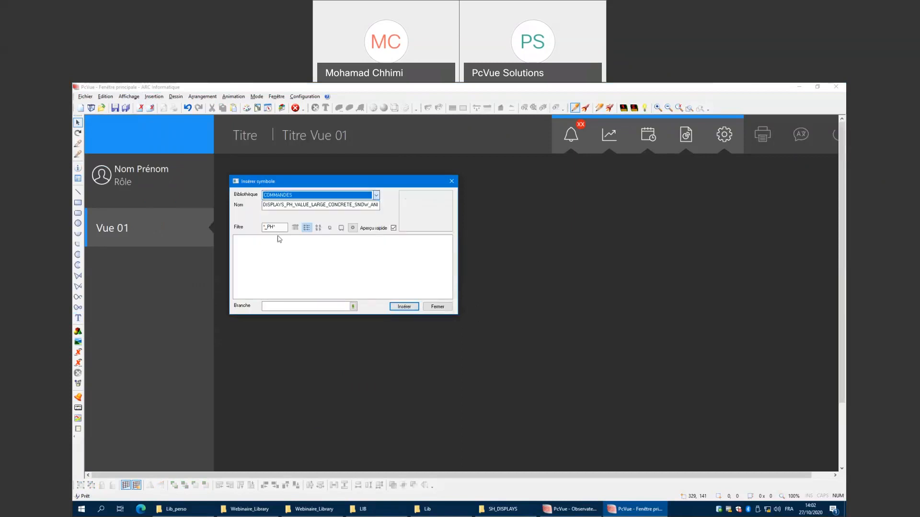
pyautogui.click(273, 228)
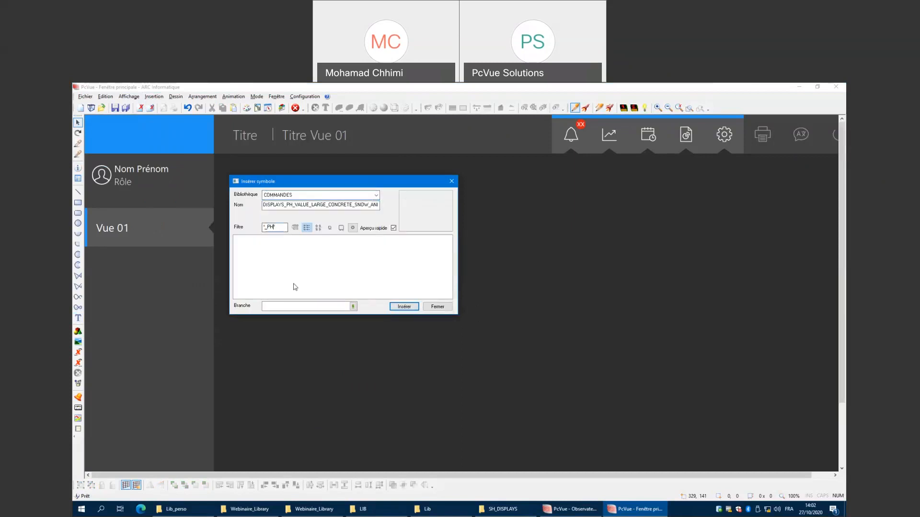
pyautogui.press('BackSpace')
pyautogui.press('BackSpace')
pyautogui.press('BackSpace')
pyautogui.press('BackSpace')
pyautogui.press('BackSpace')
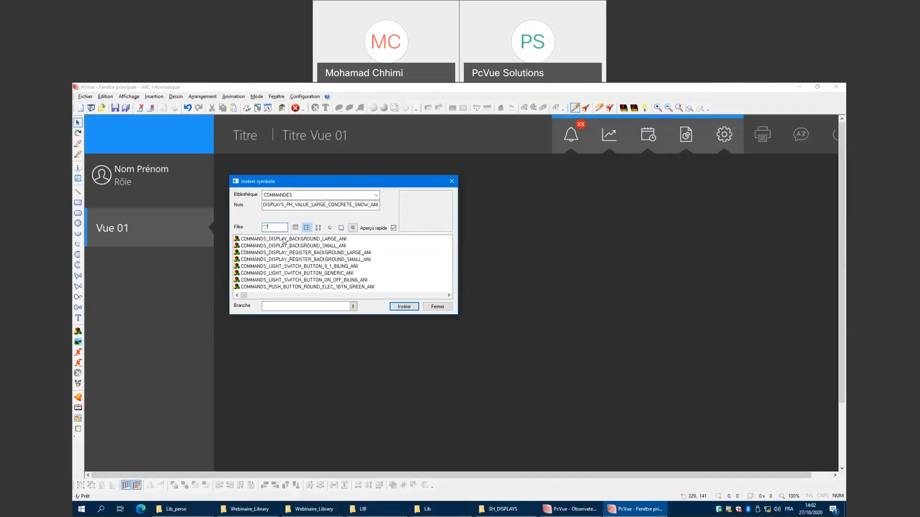
pyautogui.click(338, 268)
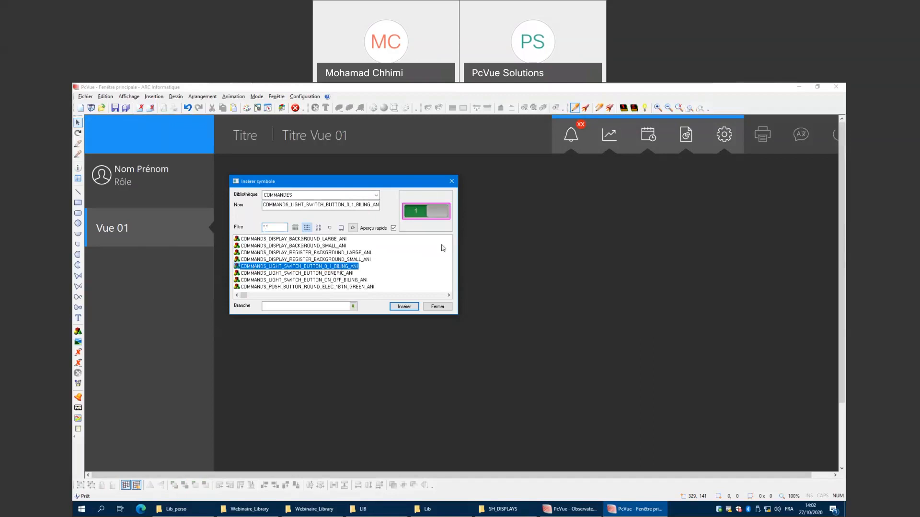
pyautogui.click(402, 306)
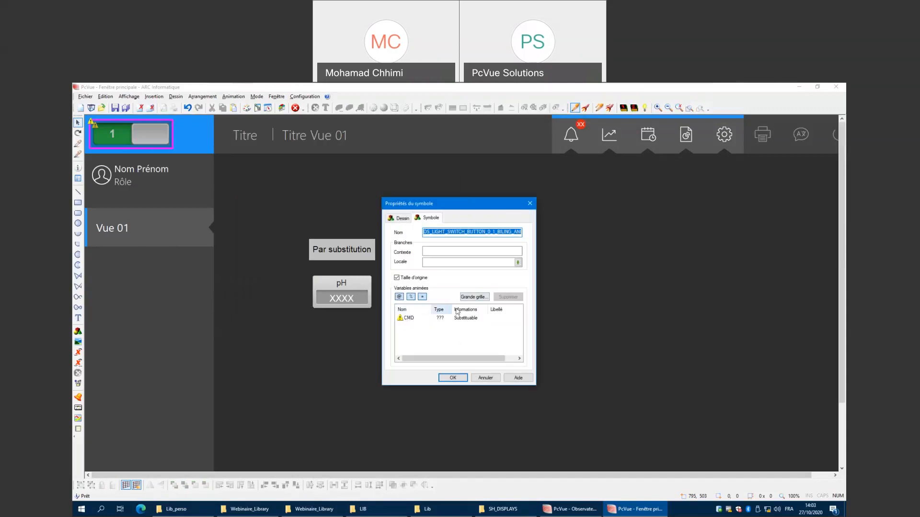
# Set the switch symbol's local branch to Building and place it to the right of the pH symbol.
pyautogui.click(518, 263)
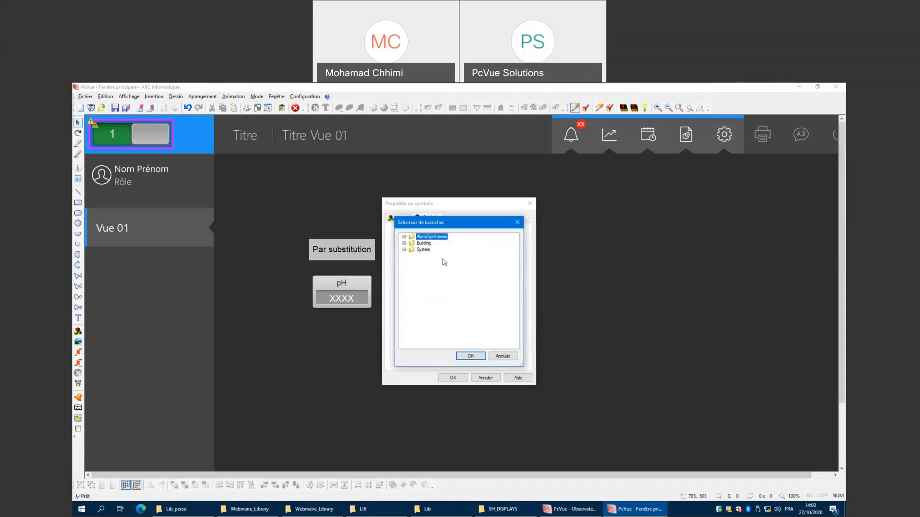
pyautogui.click(425, 244)
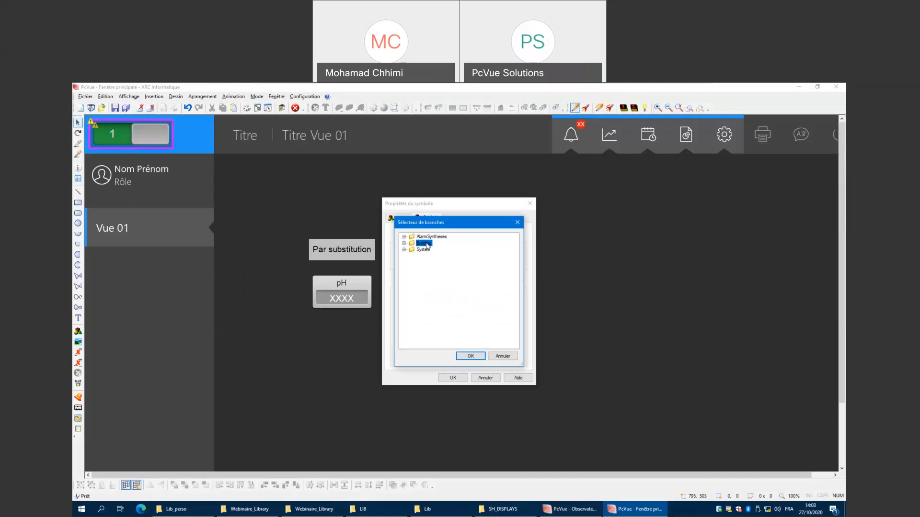
pyautogui.click(470, 356)
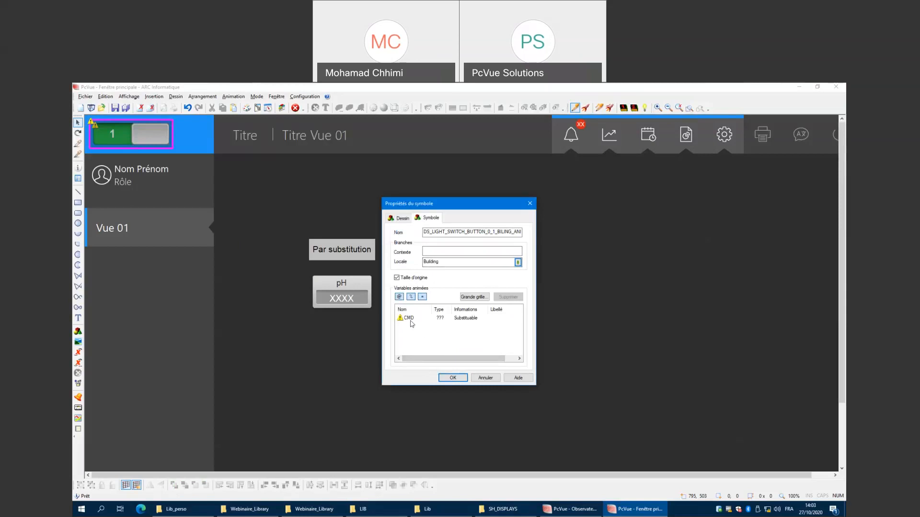
pyautogui.click(451, 378)
pyautogui.moveTo(140, 149); pyautogui.dragTo(445, 300)
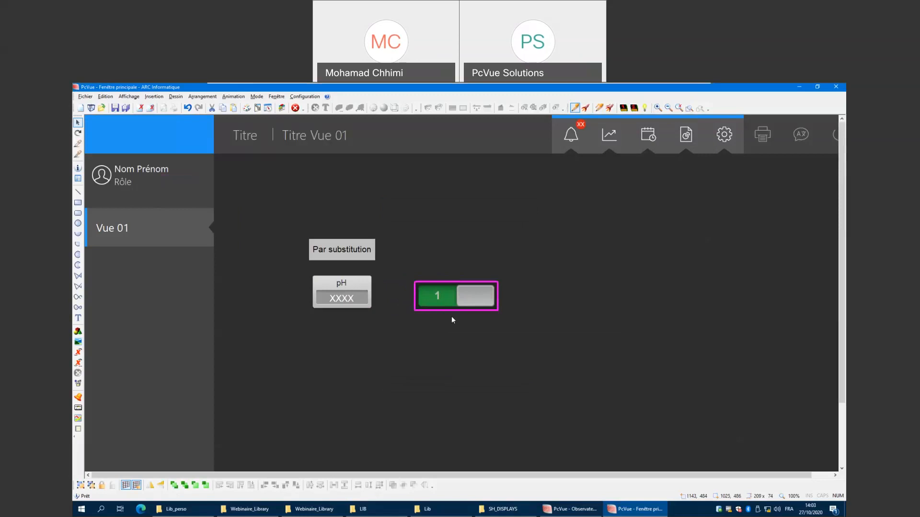
# Run the view and toggle the switch symbol, then return to design mode.
pyautogui.rightClick(470, 337)
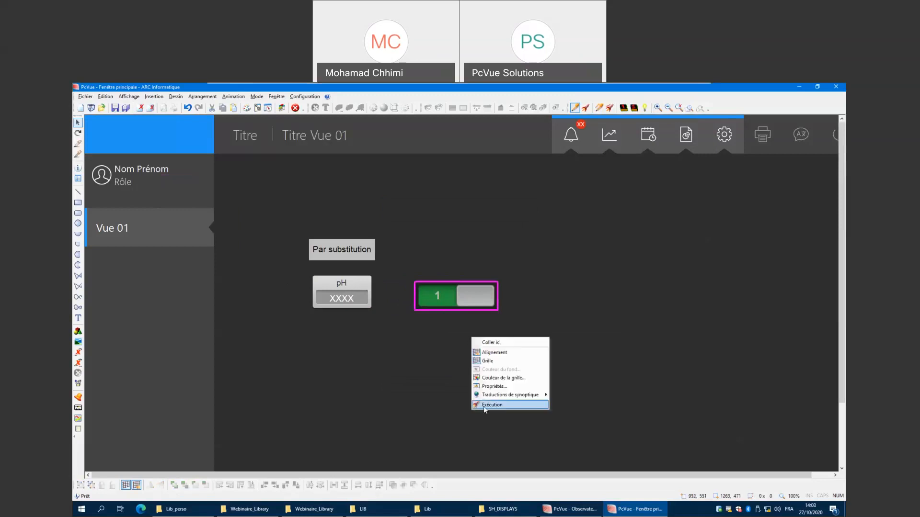
pyautogui.click(484, 406)
pyautogui.click(443, 306)
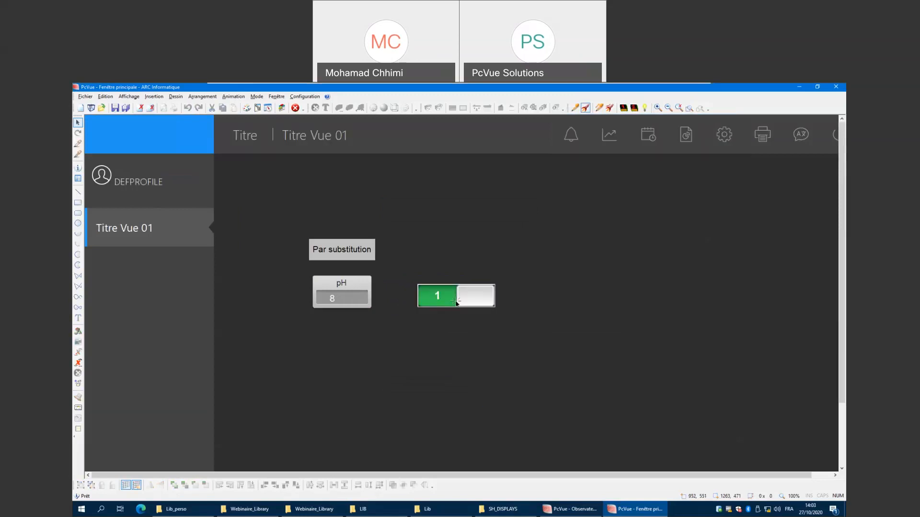
pyautogui.click(454, 302)
pyautogui.rightClick(430, 333)
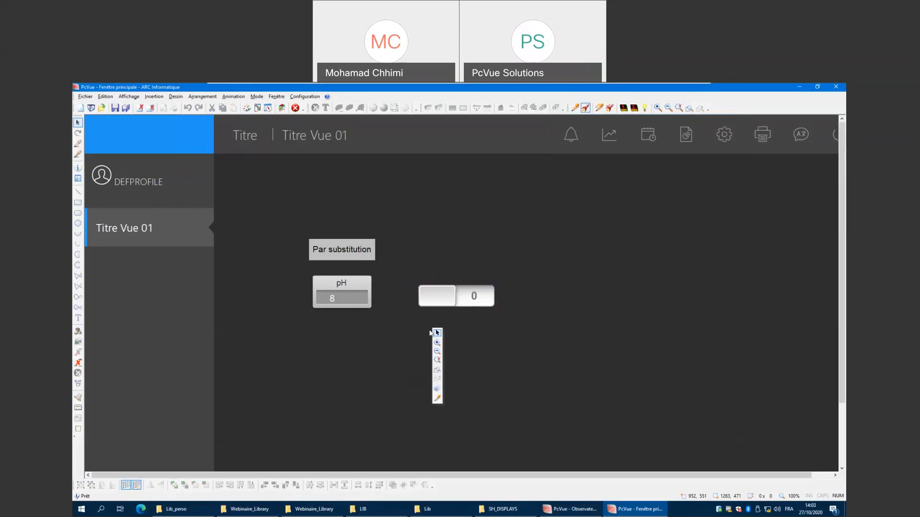
pyautogui.click(437, 398)
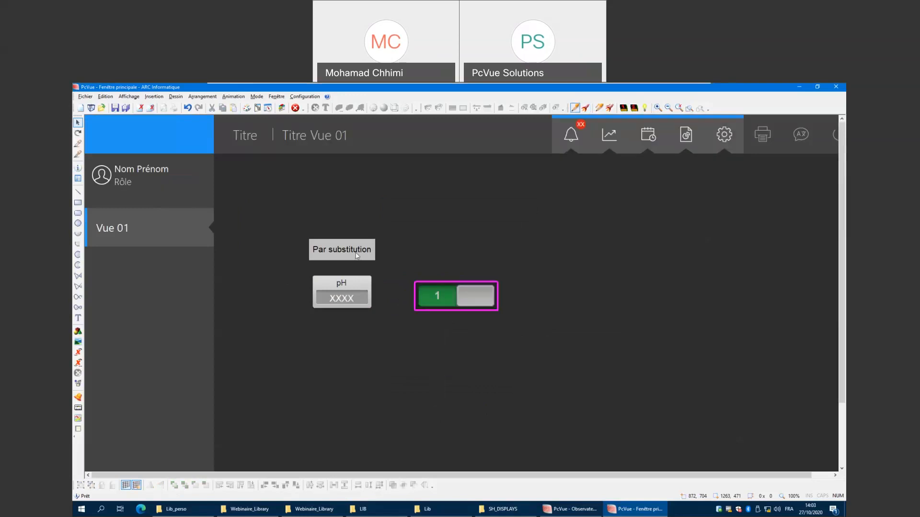
# Copy the Par substitution label and paste the copy above the switch symbol.
pyautogui.rightClick(356, 253)
pyautogui.click(415, 206)
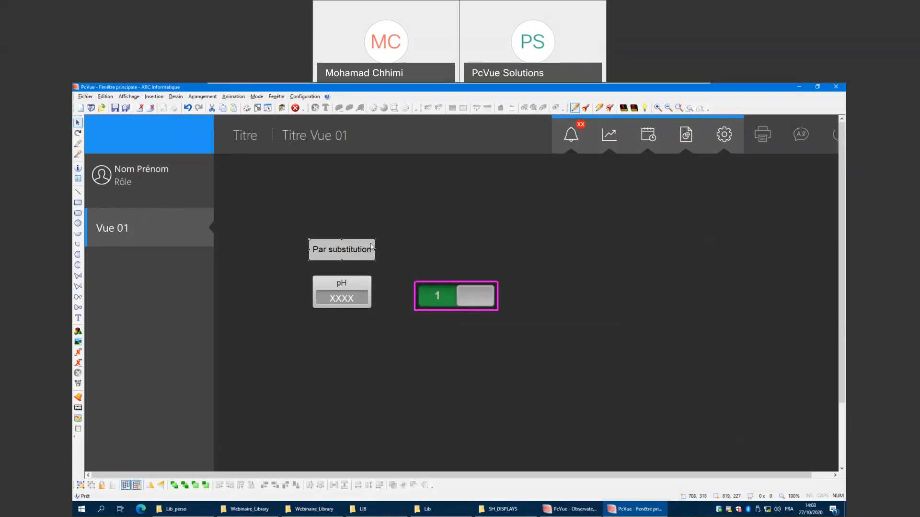
pyautogui.click(448, 258)
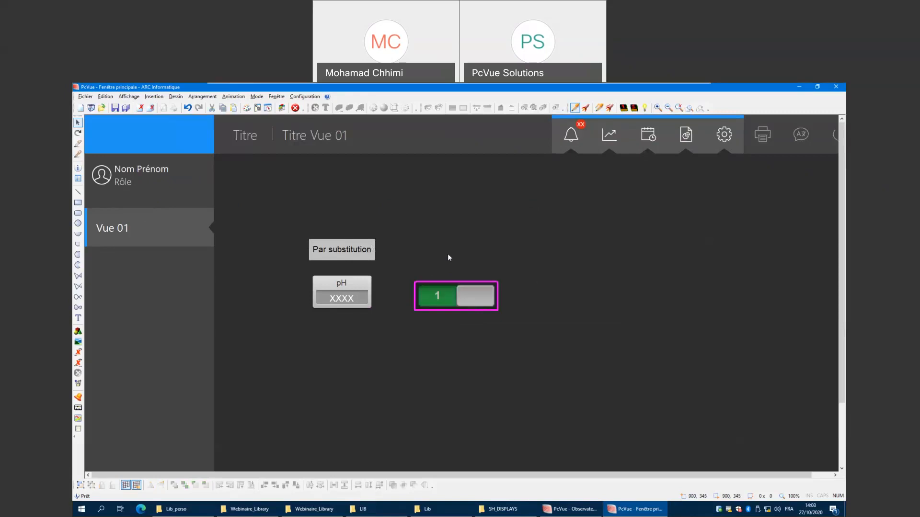
pyautogui.hotkey('ctrl', 'v')
pyautogui.moveTo(430, 252); pyautogui.dragTo(456, 257)
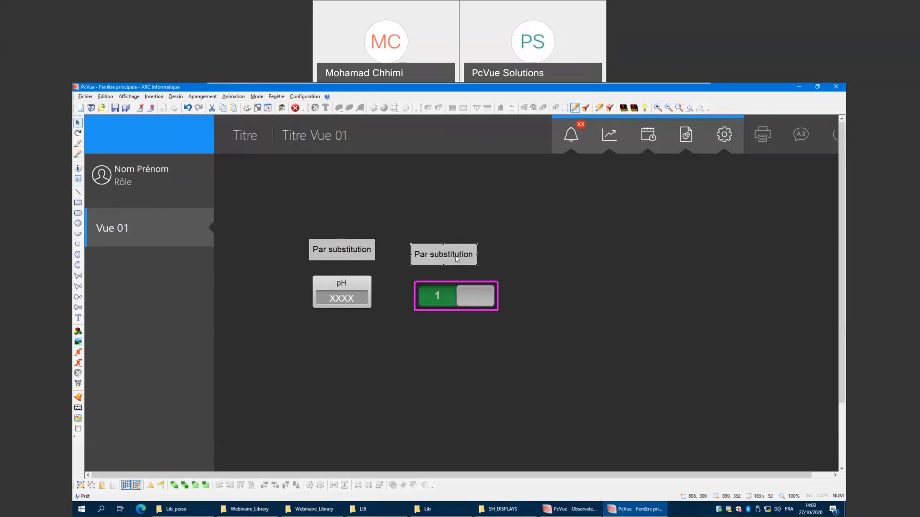
# Change the copied label's text to Par branche and align it and the switch with the pH elements.
pyautogui.doubleClick(456, 258)
pyautogui.click(413, 268)
pyautogui.doubleClick(413, 268)
pyautogui.write('branche')
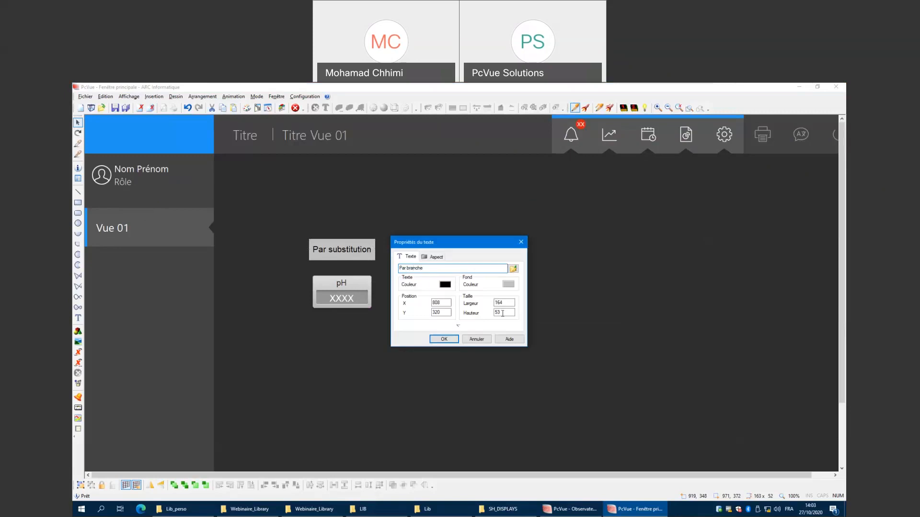
pyautogui.click(437, 337)
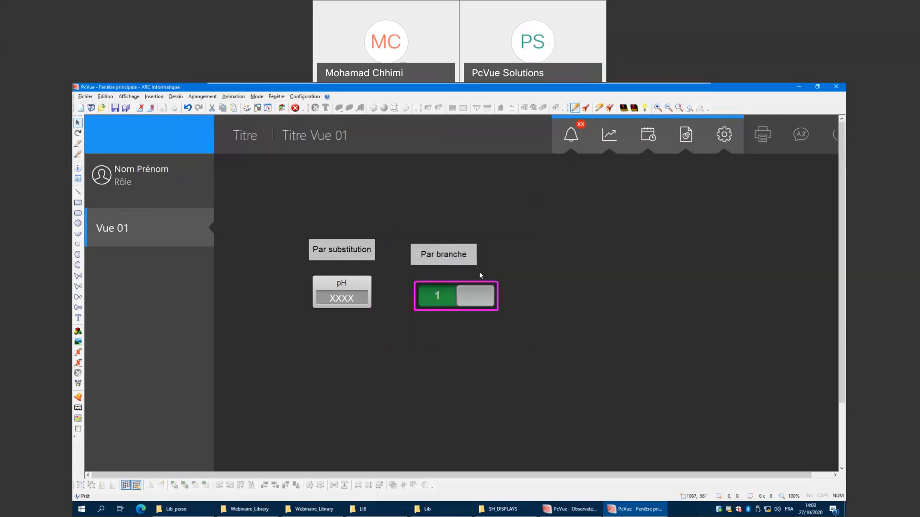
pyautogui.moveTo(458, 257); pyautogui.dragTo(464, 252)
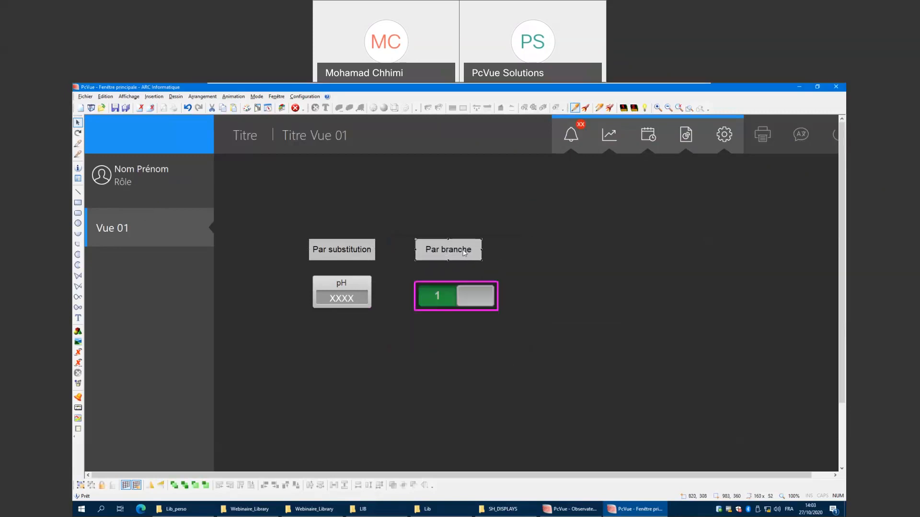
pyautogui.moveTo(478, 300); pyautogui.dragTo(476, 295)
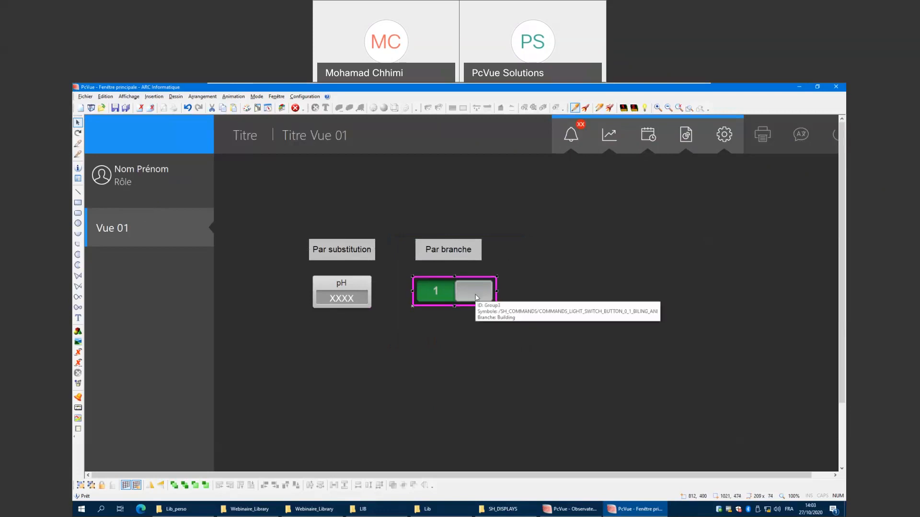
# Insert the PUMPS_2DIR_FAN_H_L_32_ANI symbol from the POMPES library and place it right of the switch.
pyautogui.click(154, 97)
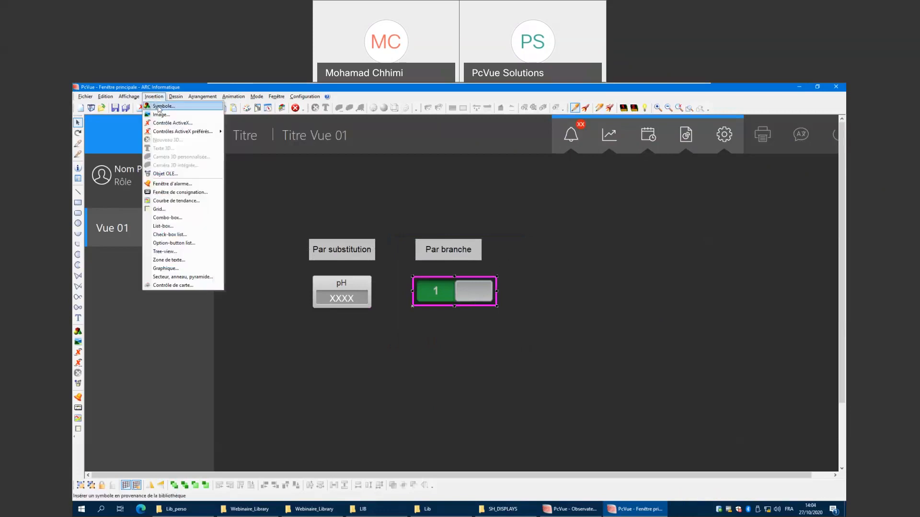
pyautogui.click(161, 107)
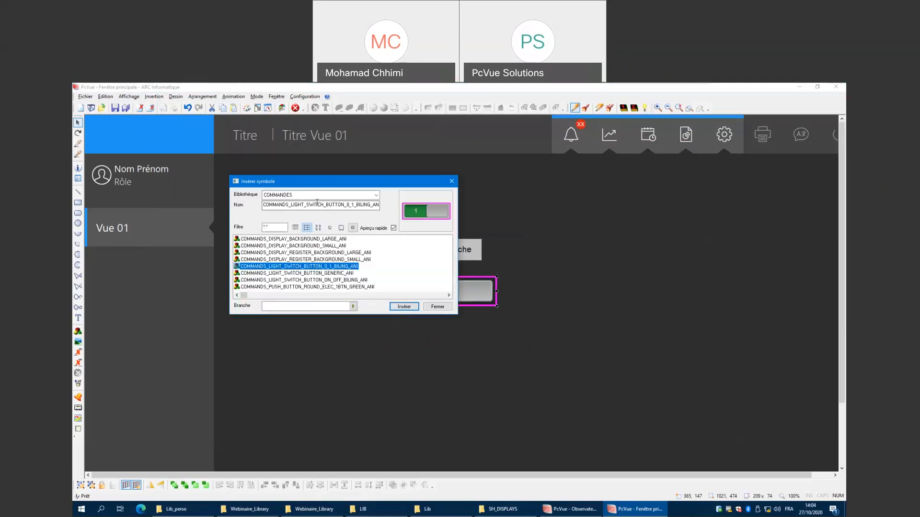
pyautogui.click(317, 196)
pyautogui.scroll(-5, 304, 266)
pyautogui.scroll(-2, 304, 267)
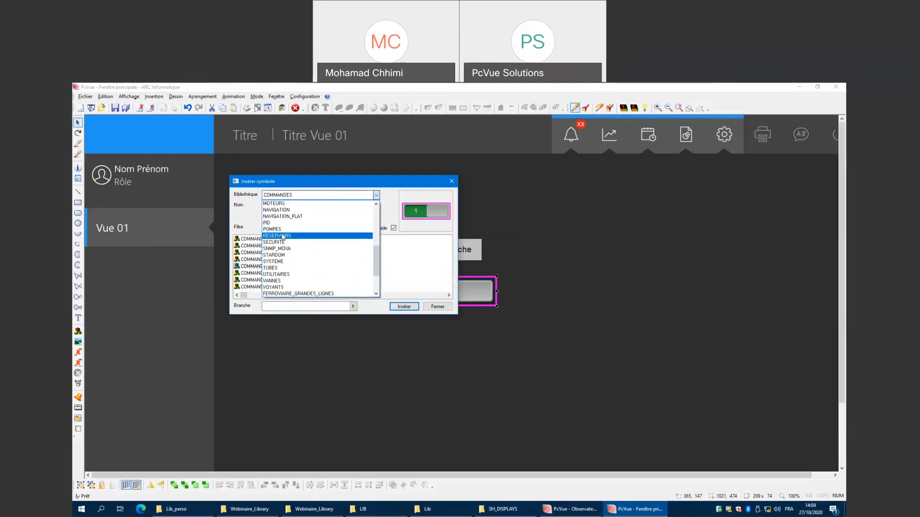
pyautogui.click(272, 229)
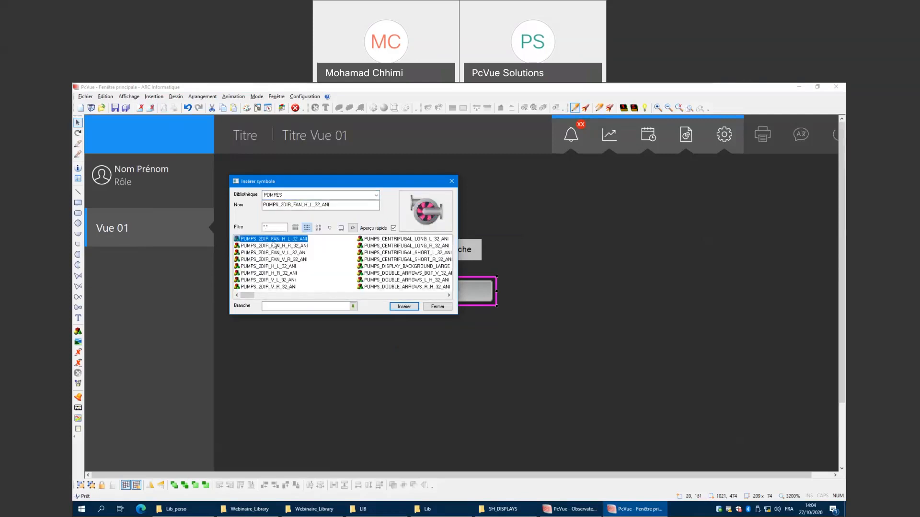
pyautogui.click(404, 306)
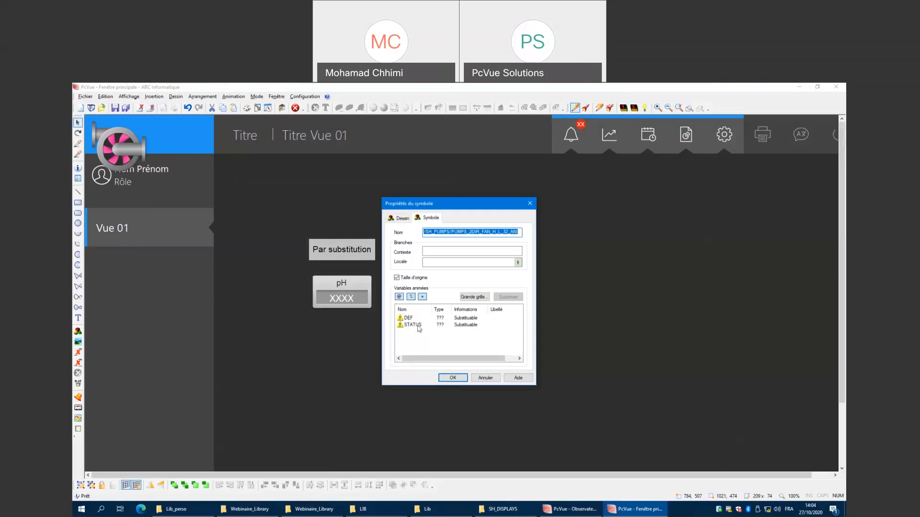
pyautogui.click(453, 378)
pyautogui.moveTo(239, 221); pyautogui.dragTo(573, 298)
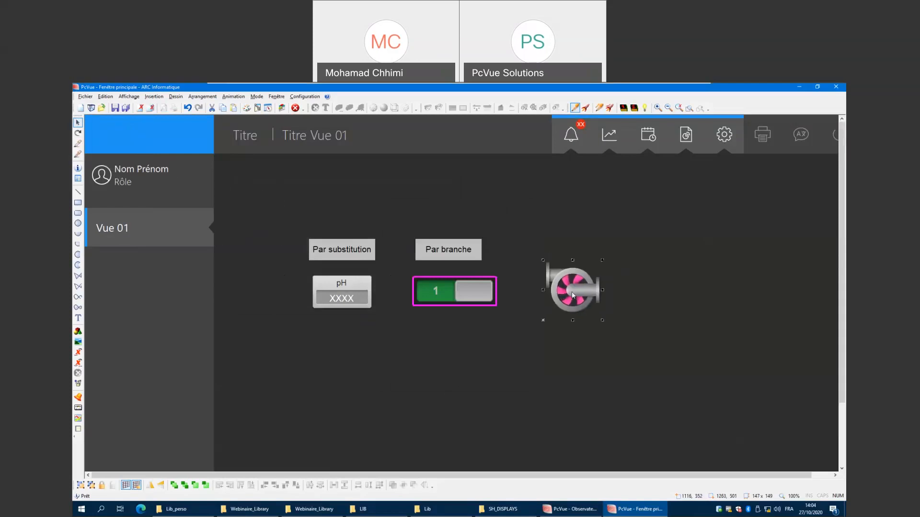
pyautogui.click(650, 280)
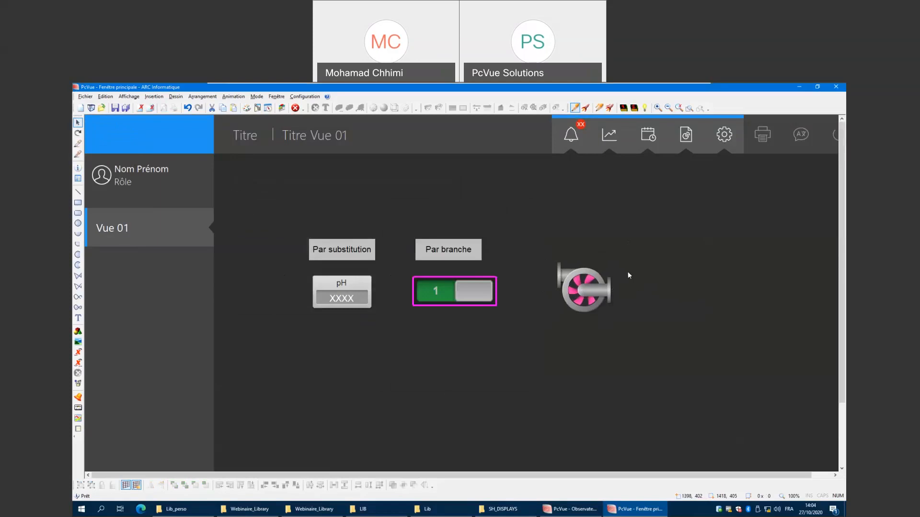
# Ungroup the pump symbol and move its body image to the right, apart from the fan.
pyautogui.moveTo(635, 249); pyautogui.dragTo(549, 330)
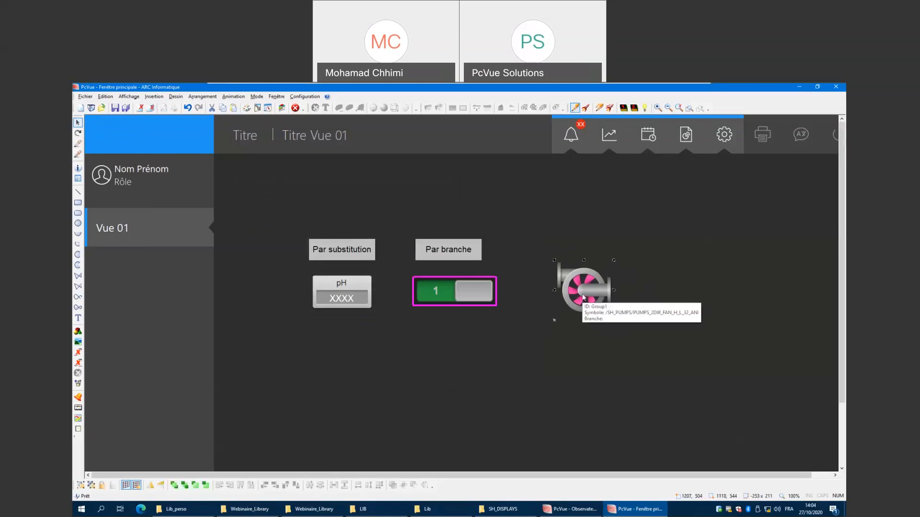
pyautogui.rightClick(583, 292)
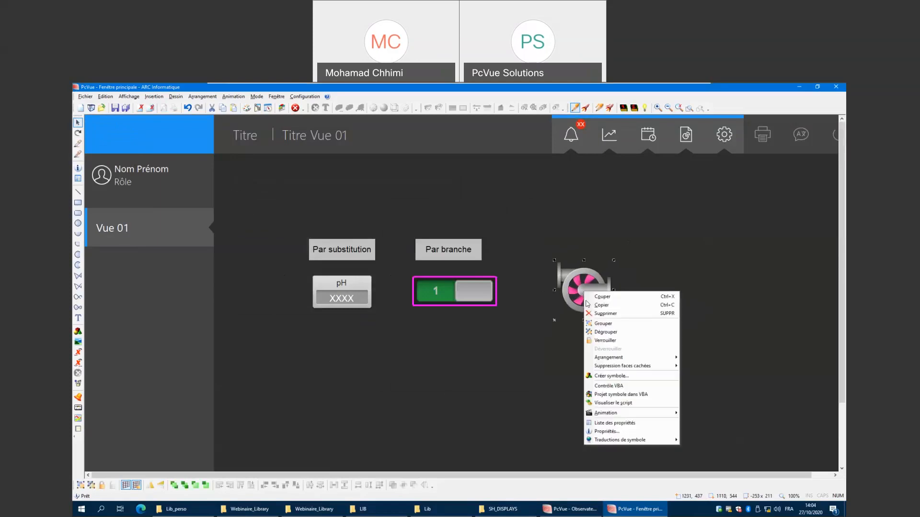
pyautogui.click(606, 333)
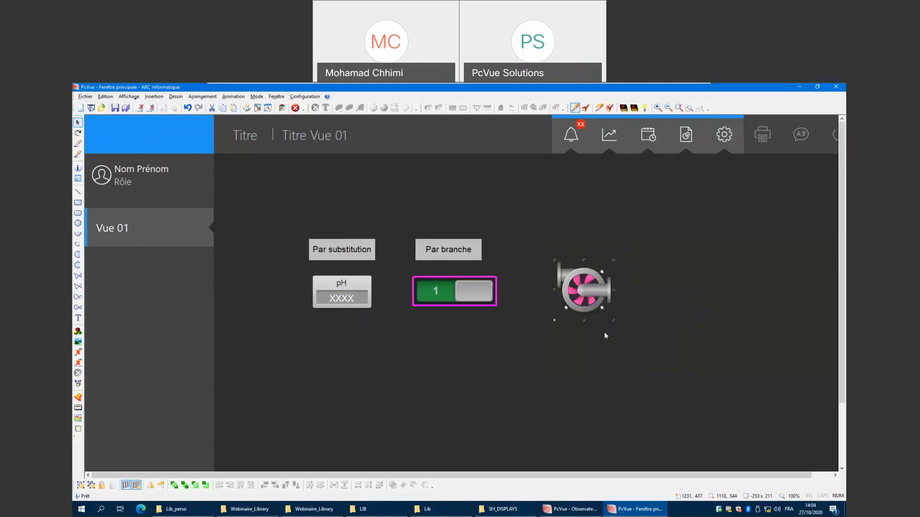
pyautogui.moveTo(602, 291)
pyautogui.mouseDown()
pyautogui.moveTo(657, 295)
pyautogui.moveTo(691, 286)
pyautogui.mouseUp()
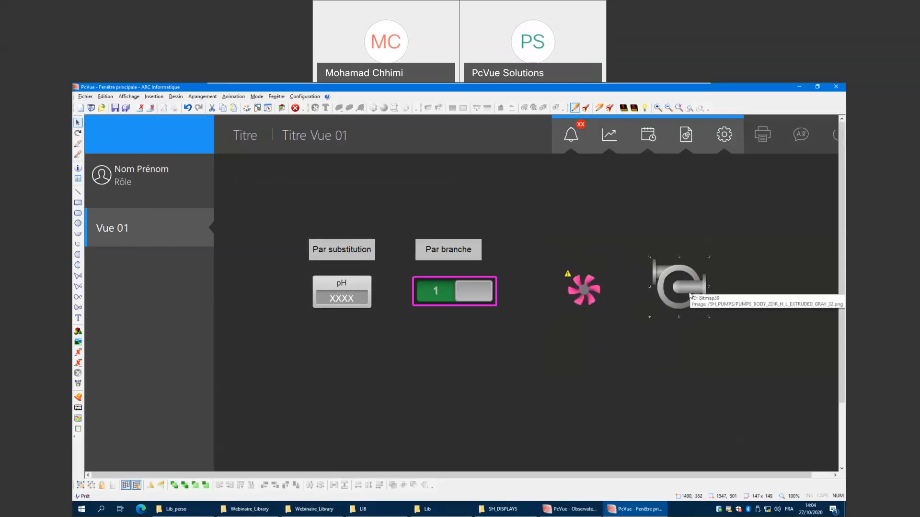
pyautogui.moveTo(612, 276); pyautogui.dragTo(554, 332)
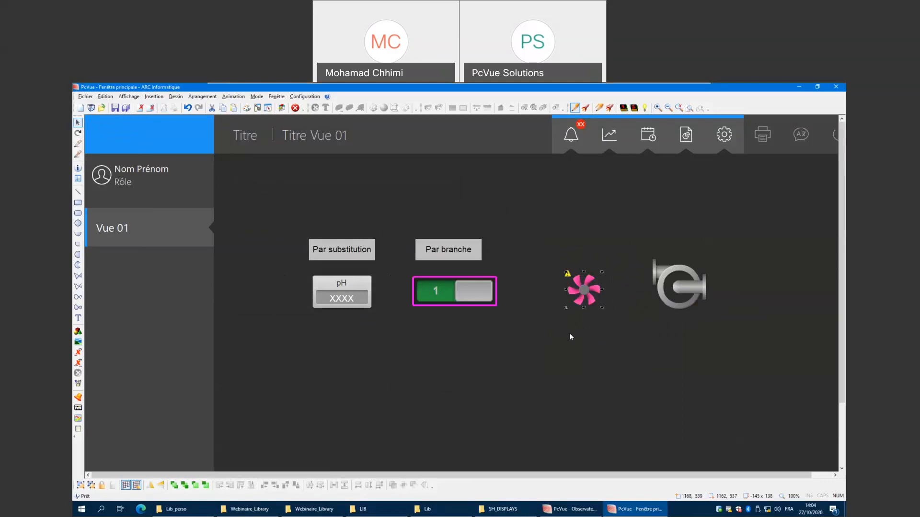
# Ungroup the fan image, move its pink layer aside and delete it, keeping the red fan.
pyautogui.rightClick(582, 295)
pyautogui.click(602, 338)
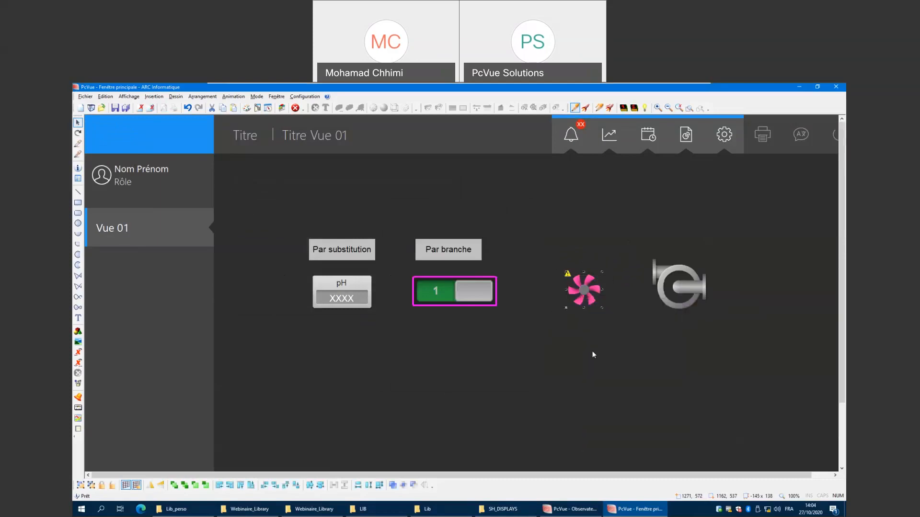
pyautogui.moveTo(592, 303); pyautogui.dragTo(660, 362)
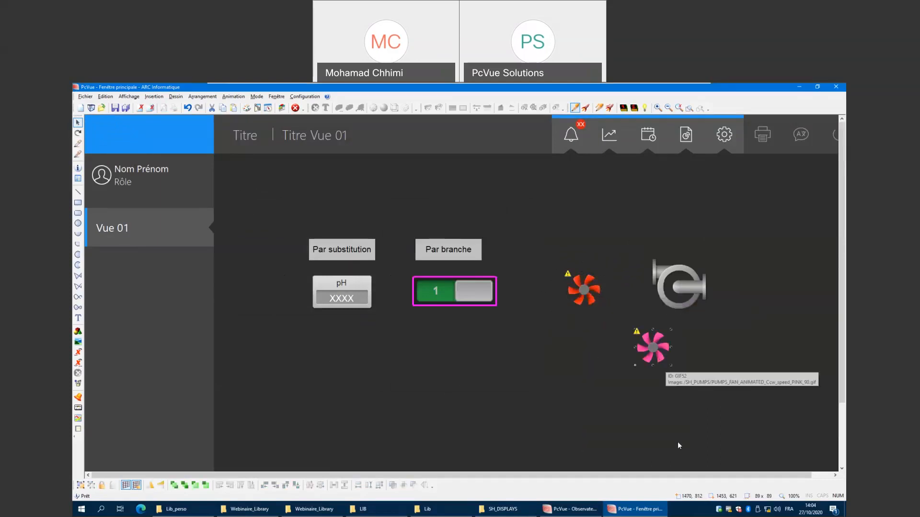
pyautogui.press('Delete')
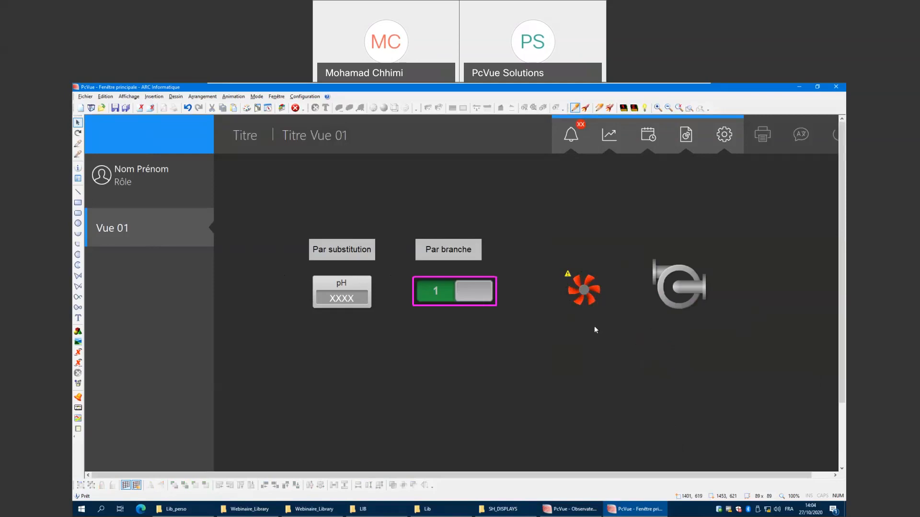
# Place the red fan inside the pump body, group the two images and move the group left.
pyautogui.moveTo(585, 290); pyautogui.dragTo(678, 292)
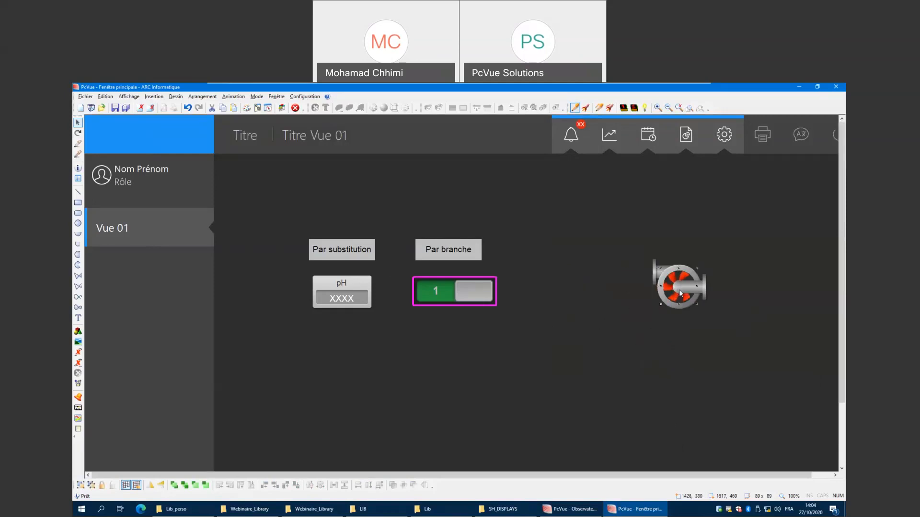
pyautogui.click(739, 247)
pyautogui.moveTo(738, 247); pyautogui.dragTo(640, 327)
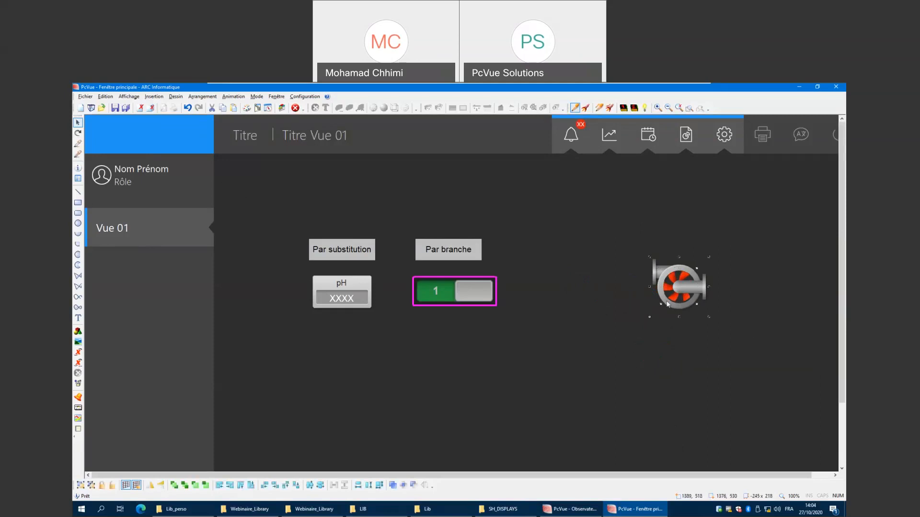
pyautogui.rightClick(679, 283)
pyautogui.click(698, 315)
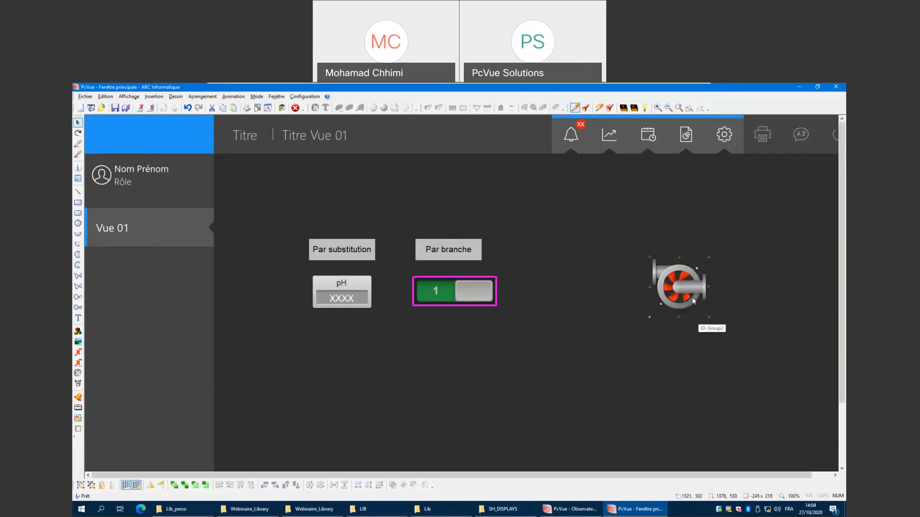
pyautogui.moveTo(705, 301); pyautogui.dragTo(656, 305)
pyautogui.click(712, 292)
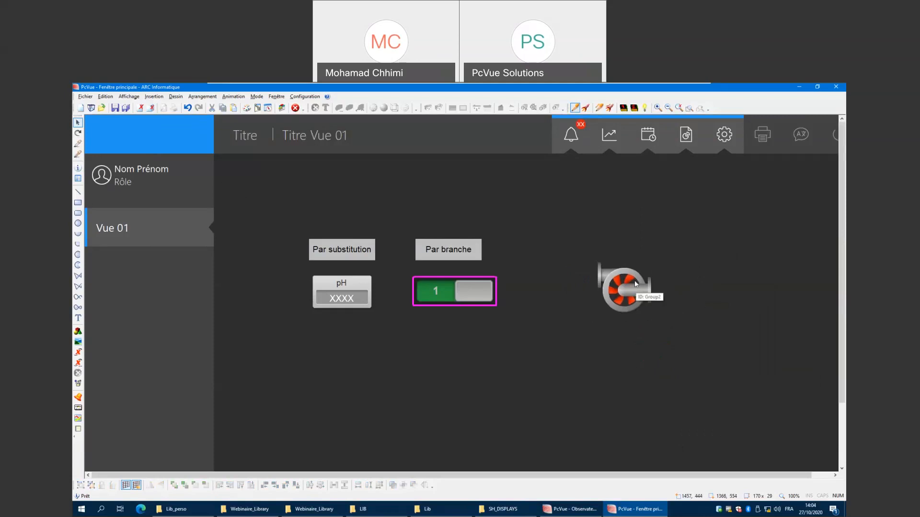
# Create a symbol from the group named Pomp2 in the Mespompes library.
pyautogui.rightClick(627, 293)
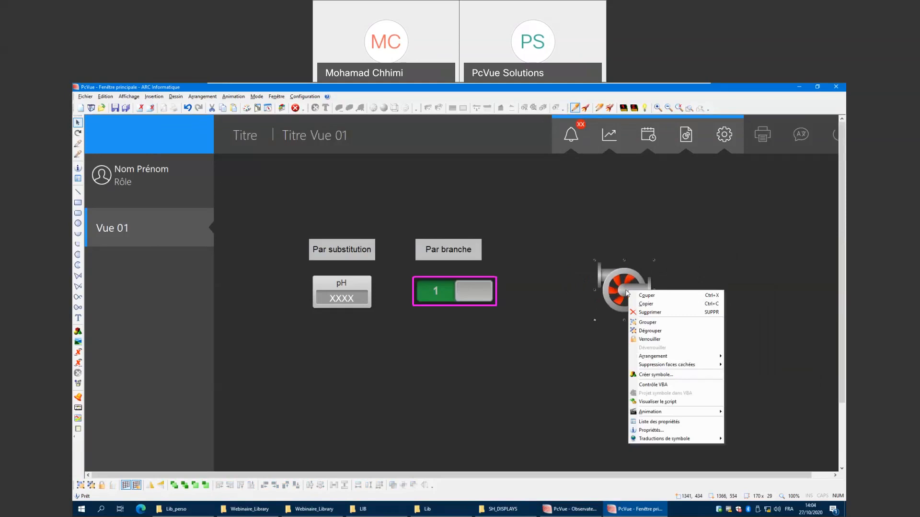
pyautogui.click(645, 375)
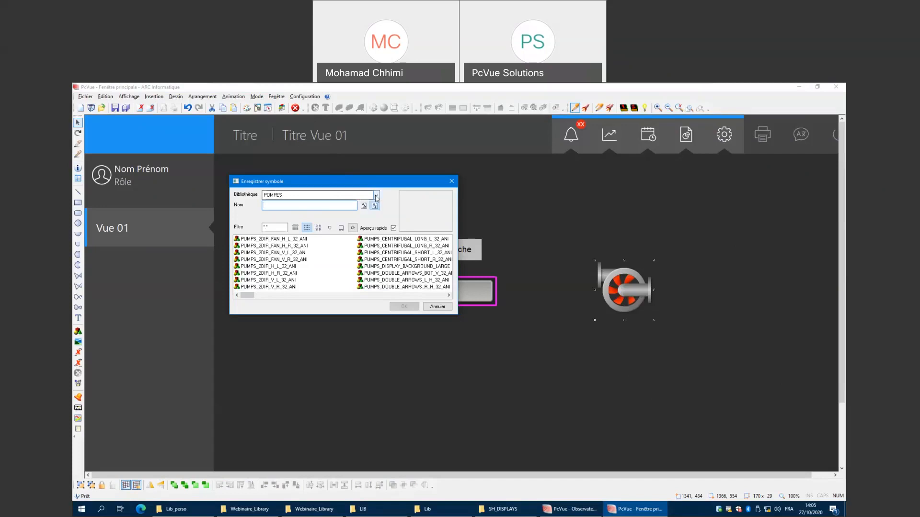
pyautogui.click(377, 195)
pyautogui.scroll(-1, 307, 259)
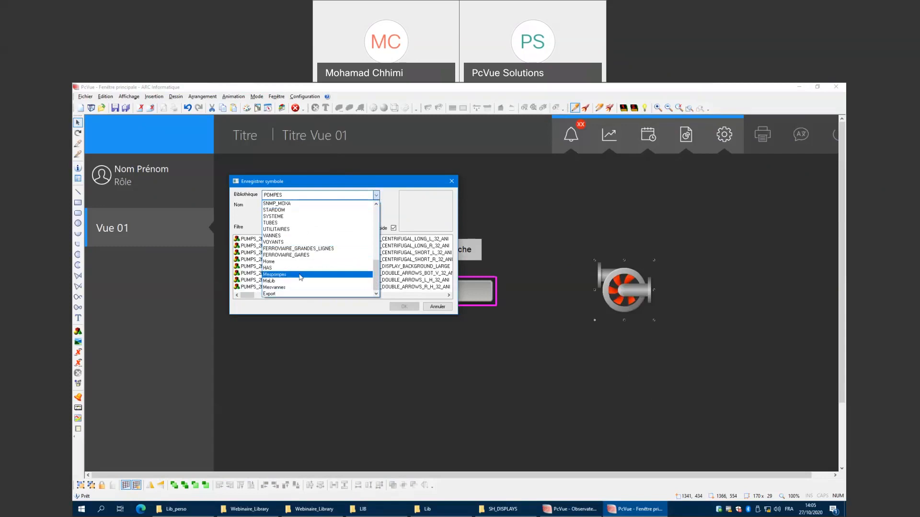
pyautogui.click(282, 275)
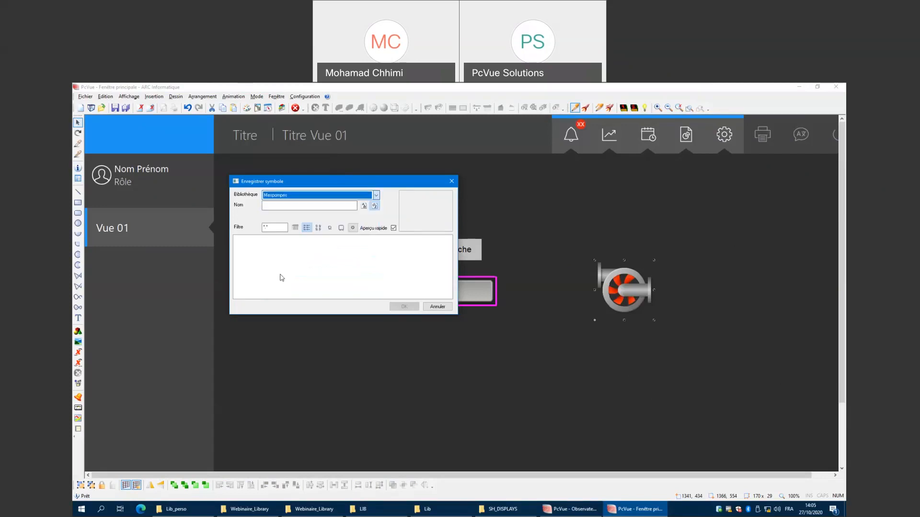
pyautogui.click(280, 207)
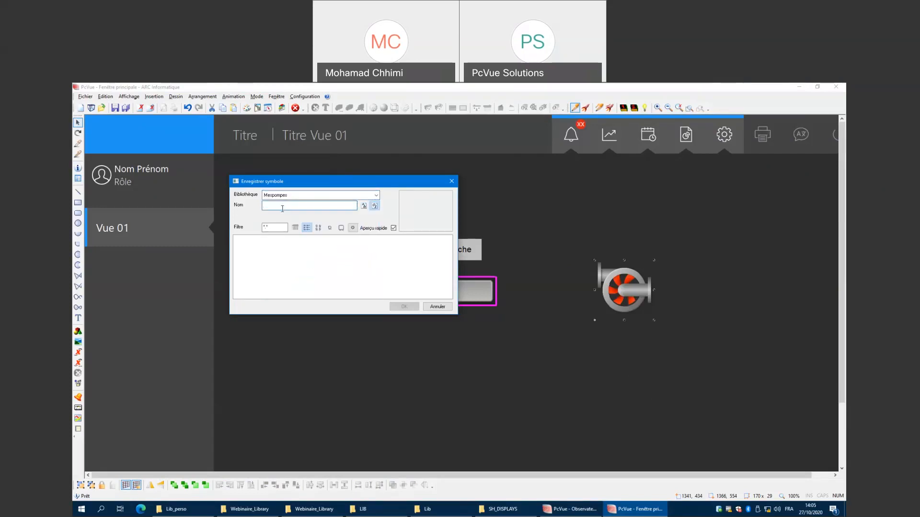
pyautogui.write('Pomp21')
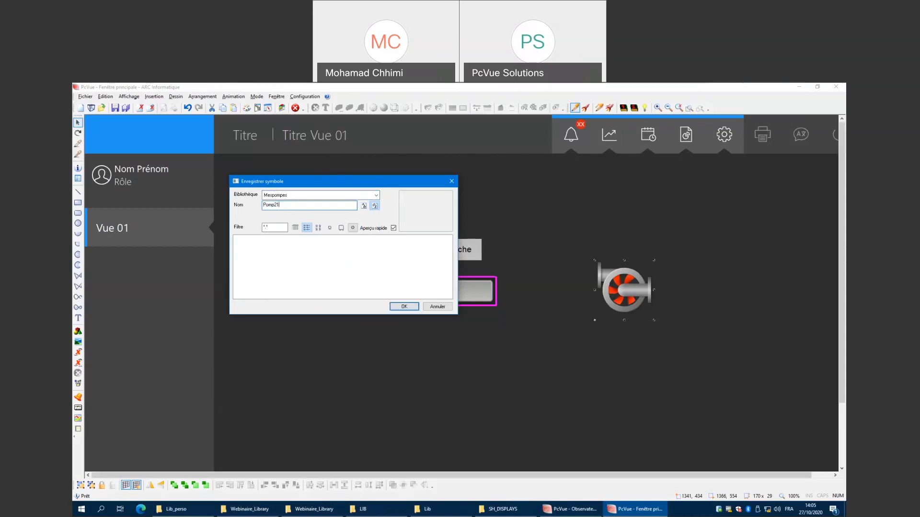
pyautogui.press('BackSpace')
pyautogui.click(396, 308)
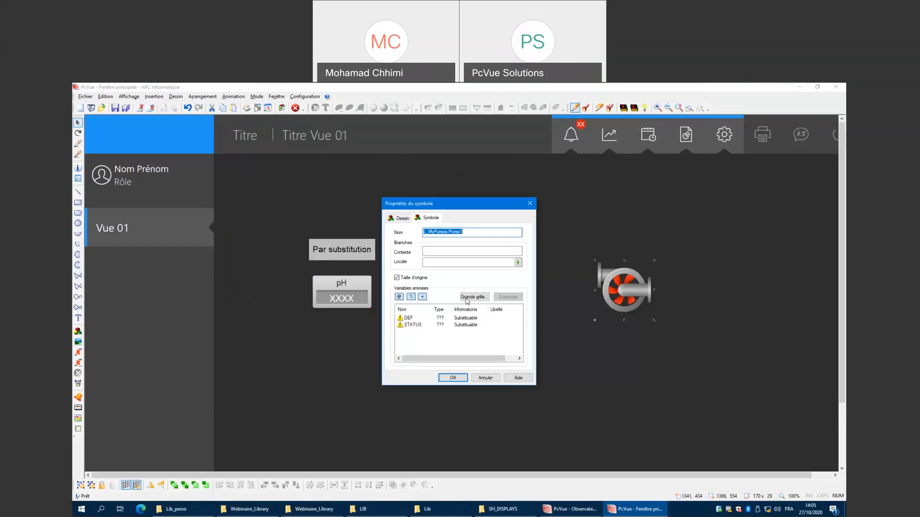
# Confirm the new symbol's properties and move the pump symbol right of the switch.
pyautogui.click(440, 232)
pyautogui.moveTo(447, 232); pyautogui.dragTo(423, 234)
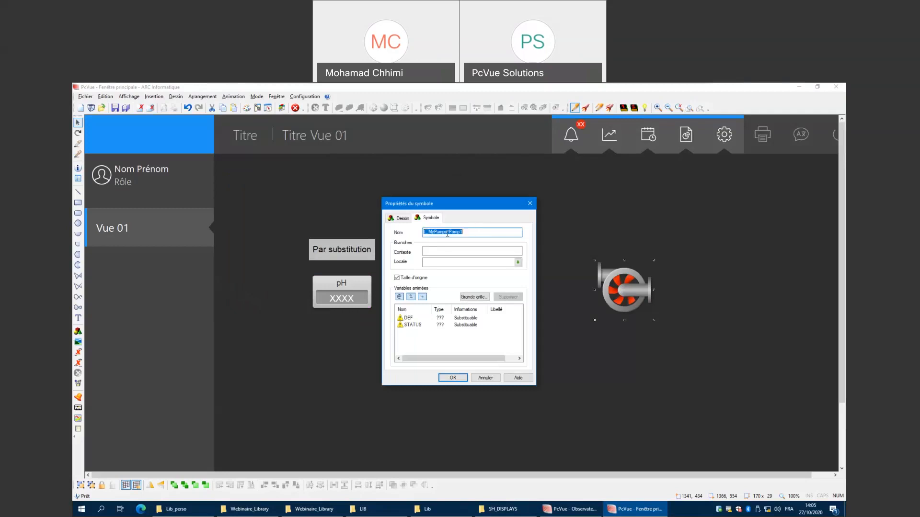
pyautogui.click(452, 377)
pyautogui.moveTo(601, 297); pyautogui.dragTo(543, 297)
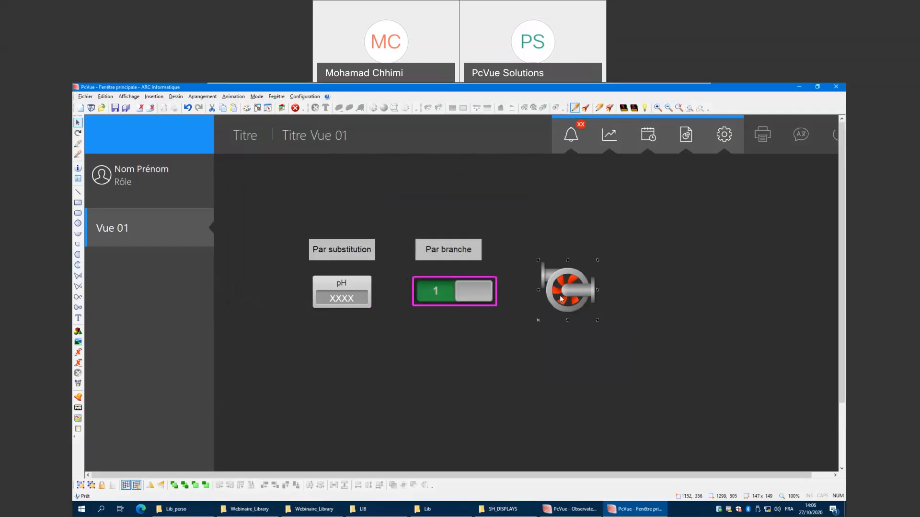
# Copy the Par branche label and place the copy above the new pump symbol.
pyautogui.rightClick(565, 299)
pyautogui.click(499, 355)
pyautogui.click(459, 251)
pyautogui.click(605, 357)
pyautogui.hotkey('ctrl', 'v')
pyautogui.moveTo(480, 259); pyautogui.dragTo(604, 254)
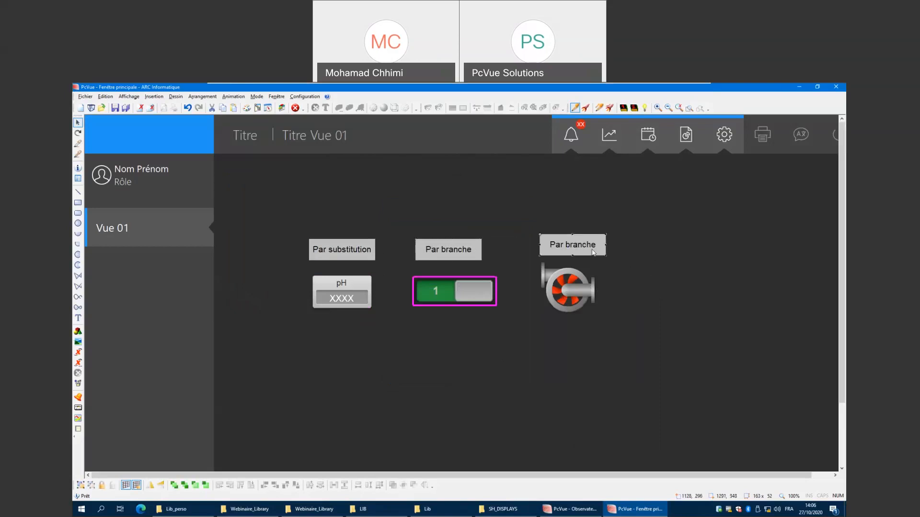
# Change the copied label's text to Par modification.
pyautogui.doubleClick(593, 251)
pyautogui.moveTo(434, 267); pyautogui.dragTo(408, 268)
pyautogui.write('mo')
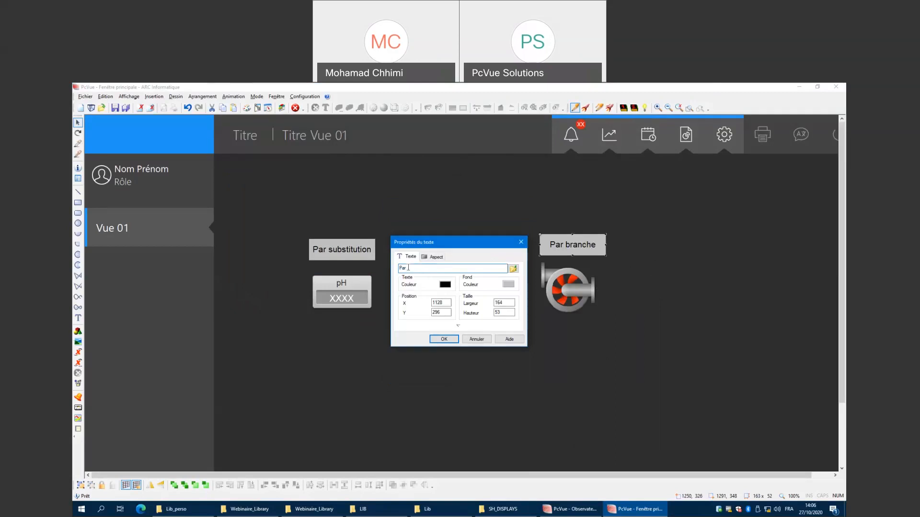
pyautogui.write('dification')
pyautogui.click(444, 339)
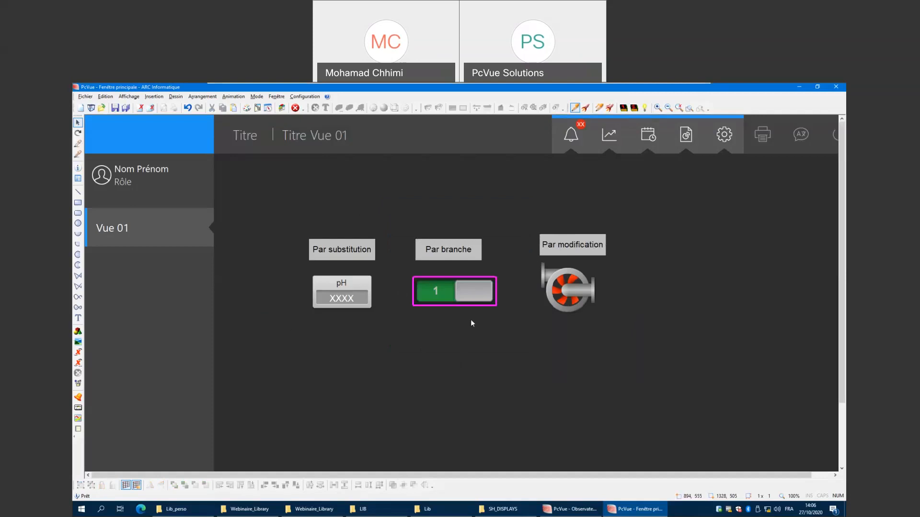
# Switch the view to run mode and toggle the switch symbol to test it.
pyautogui.rightClick(465, 343)
pyautogui.click(487, 412)
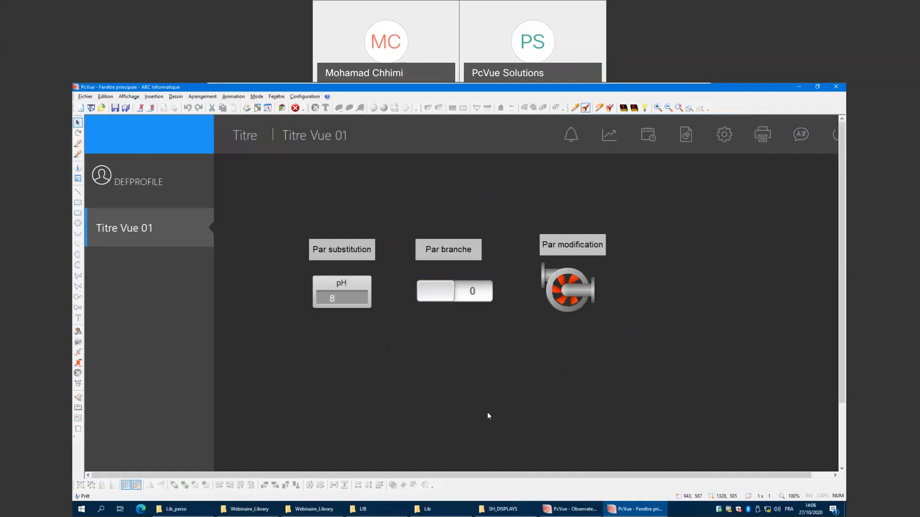
pyautogui.click(434, 297)
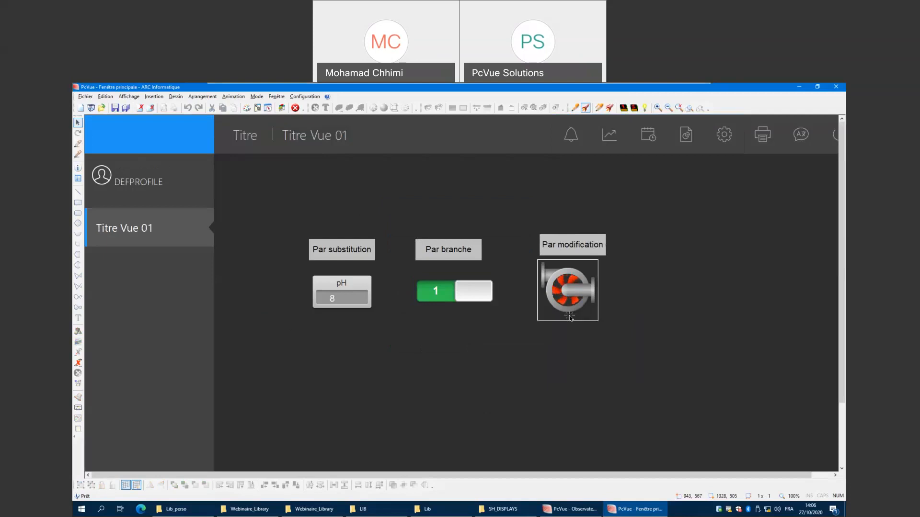